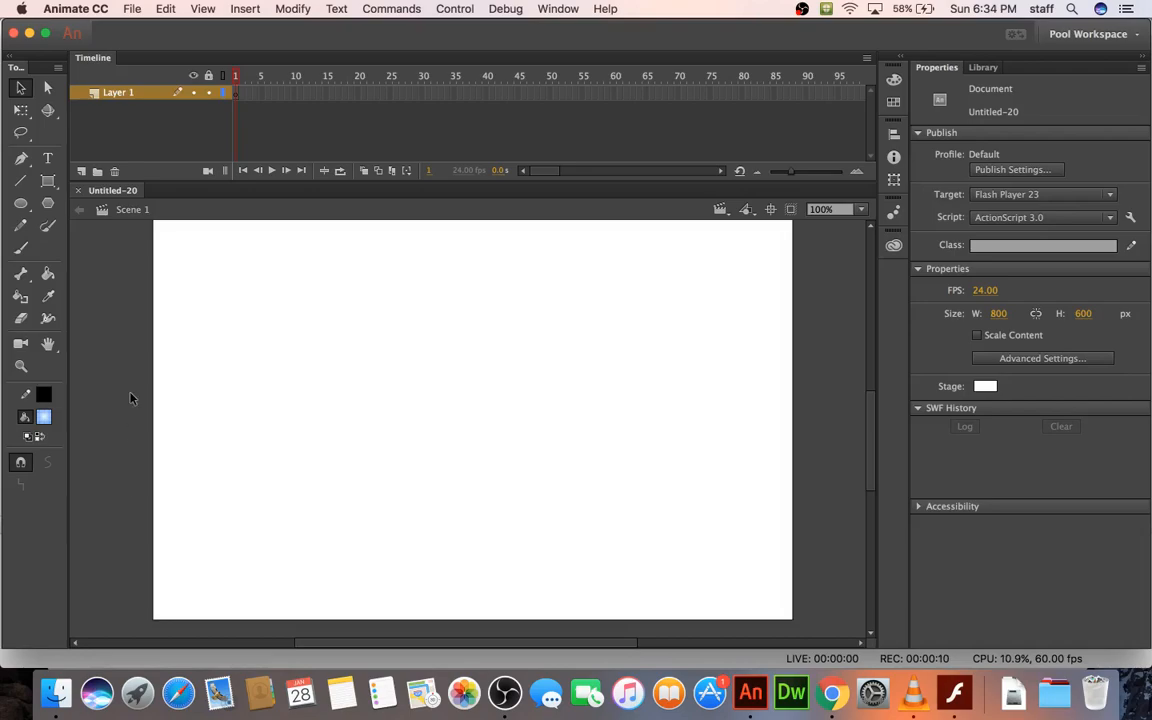
Step: Save the blank document as 04_workingcopy_ followed by the author's name and _2, in Animate Document format
key("super+2")
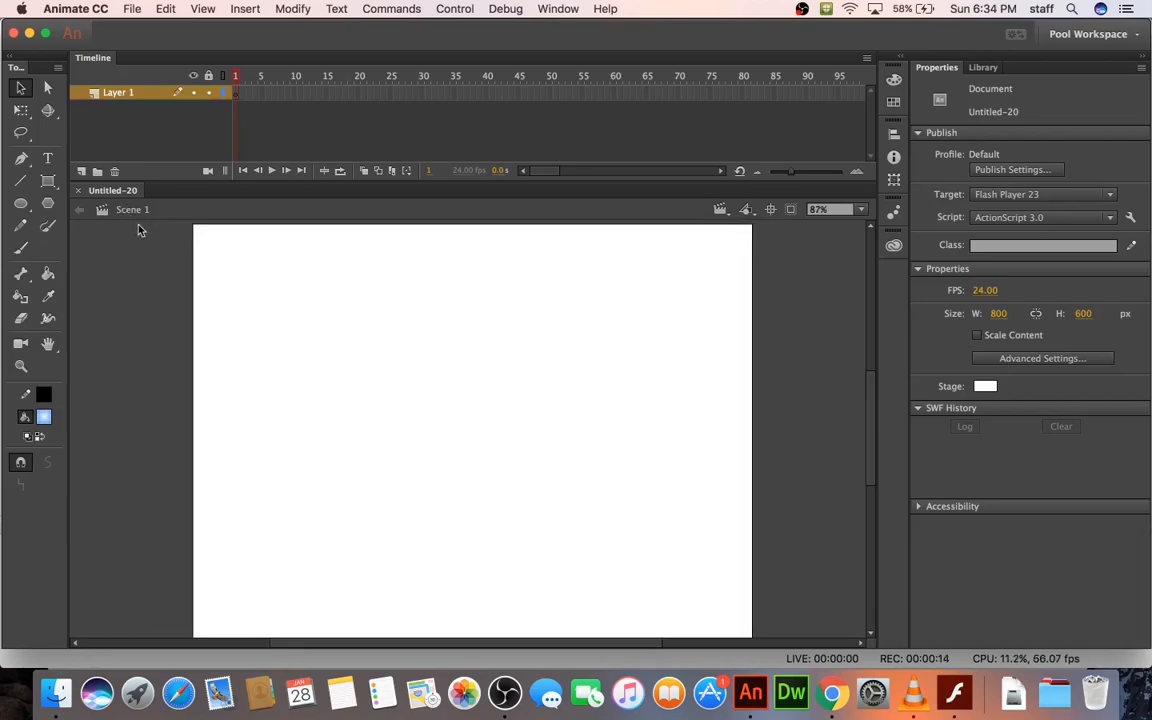
key("super+s")
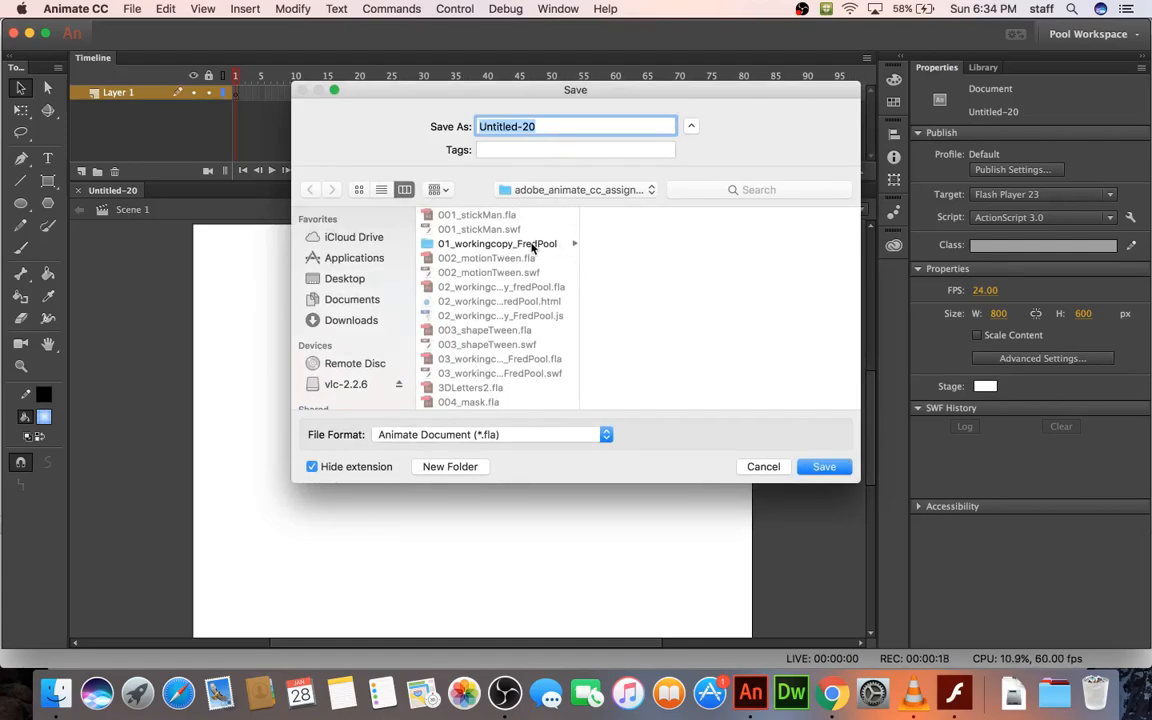
type("04")
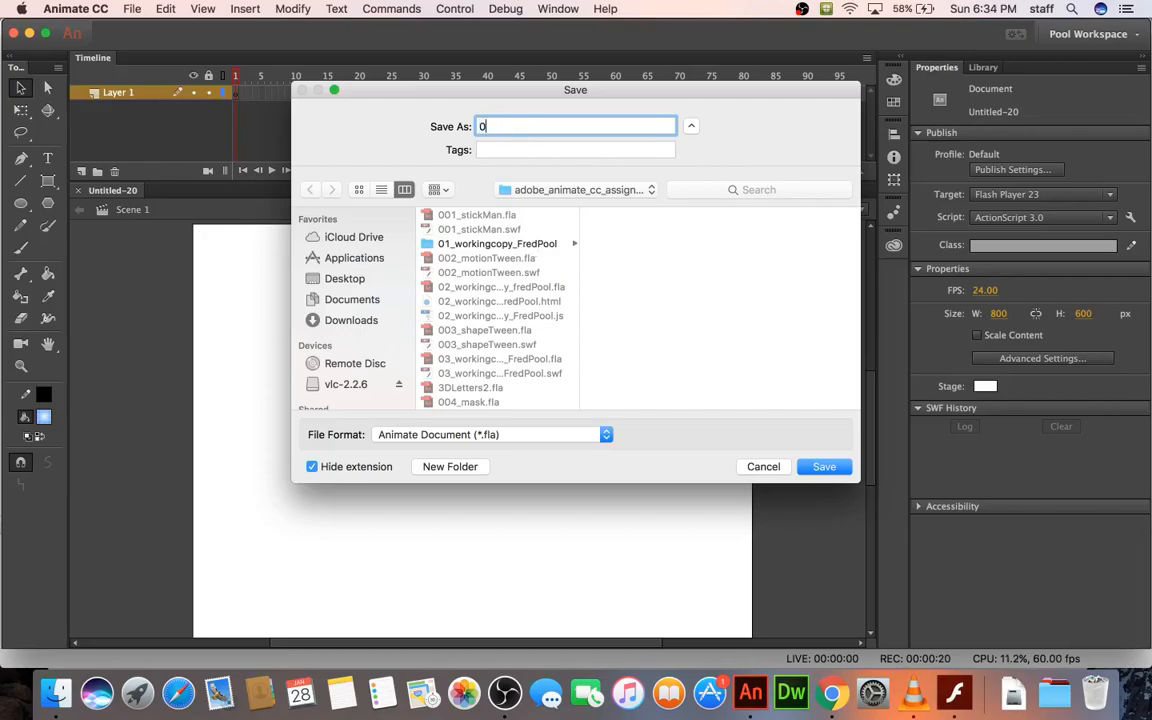
type("_workingcopy_")
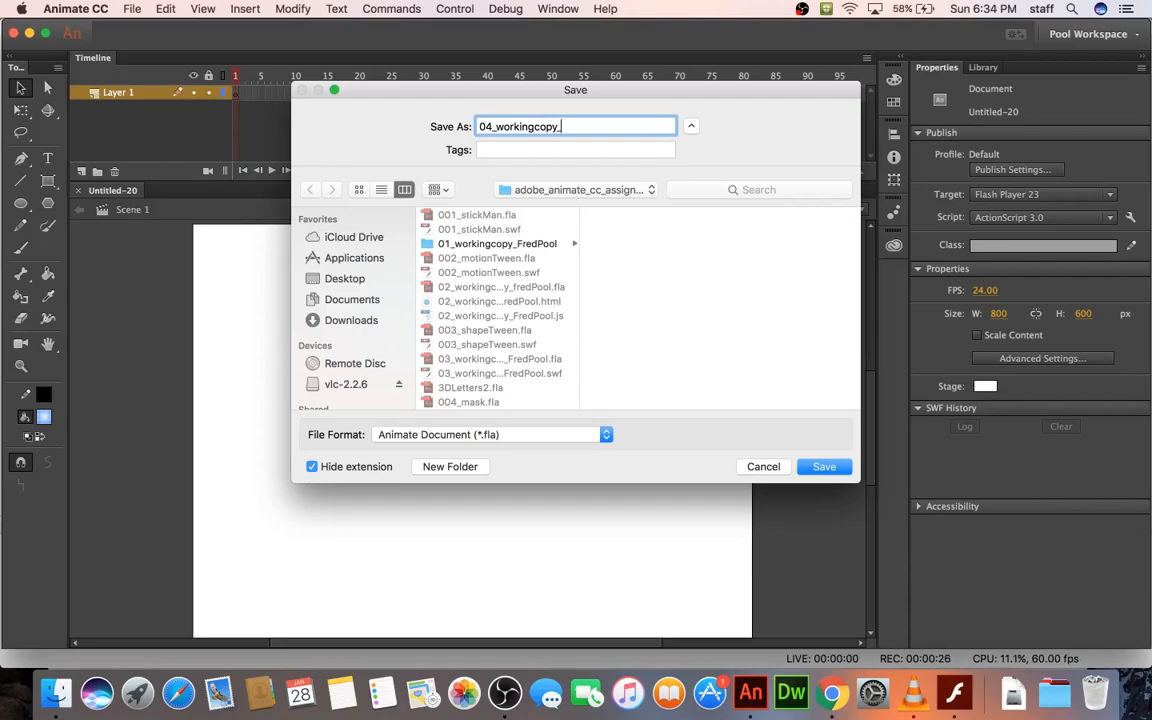
type("FredPool_2")
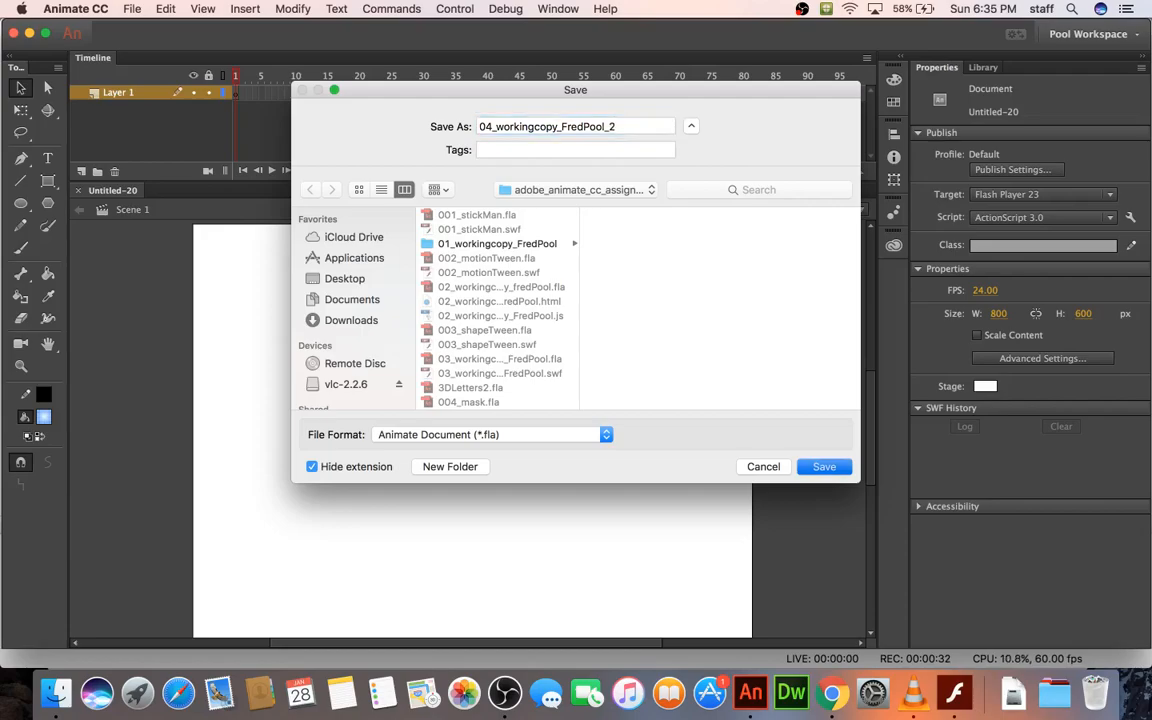
key("Return")
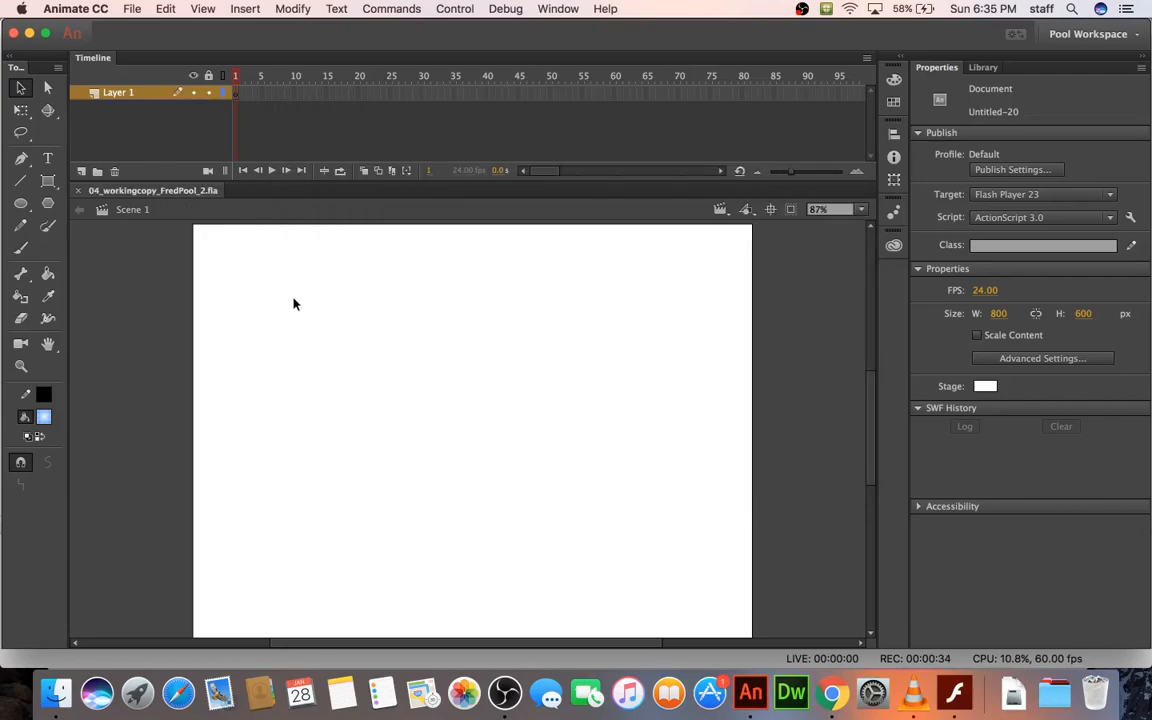
Step: Open 04Start.fla from the 04Start folder of peachpit's Lesson04, and close the blank working copy
left_click(56, 693)
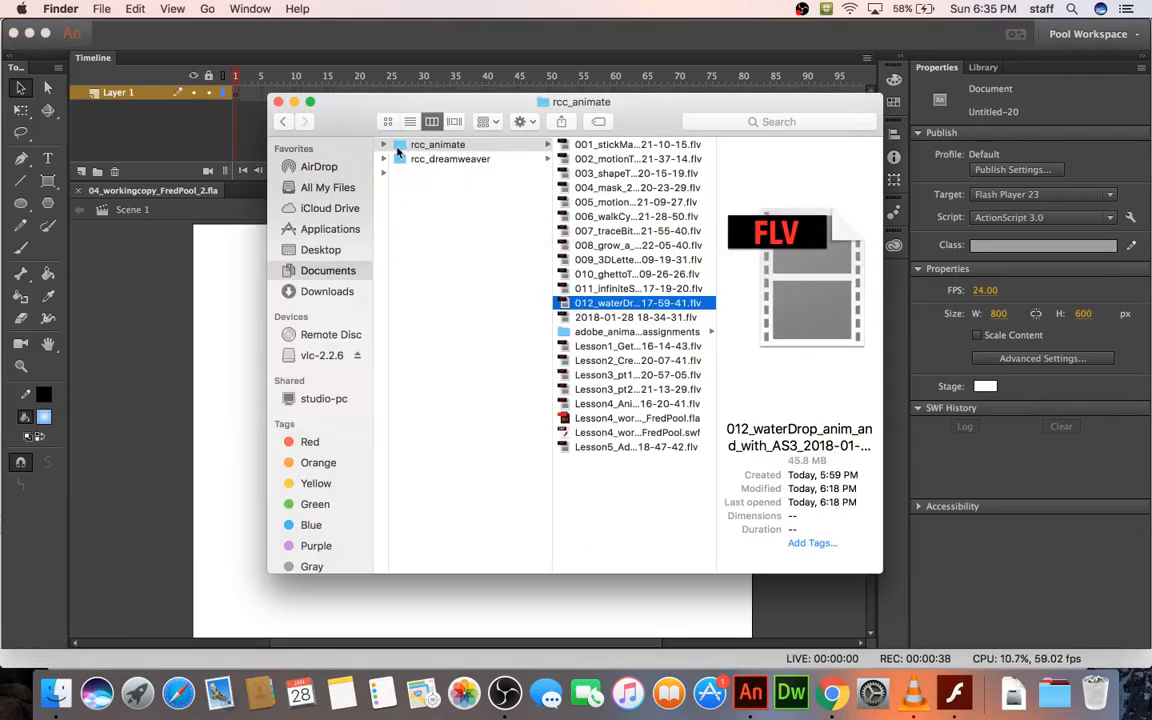
scroll(410, 160, "left", 3)
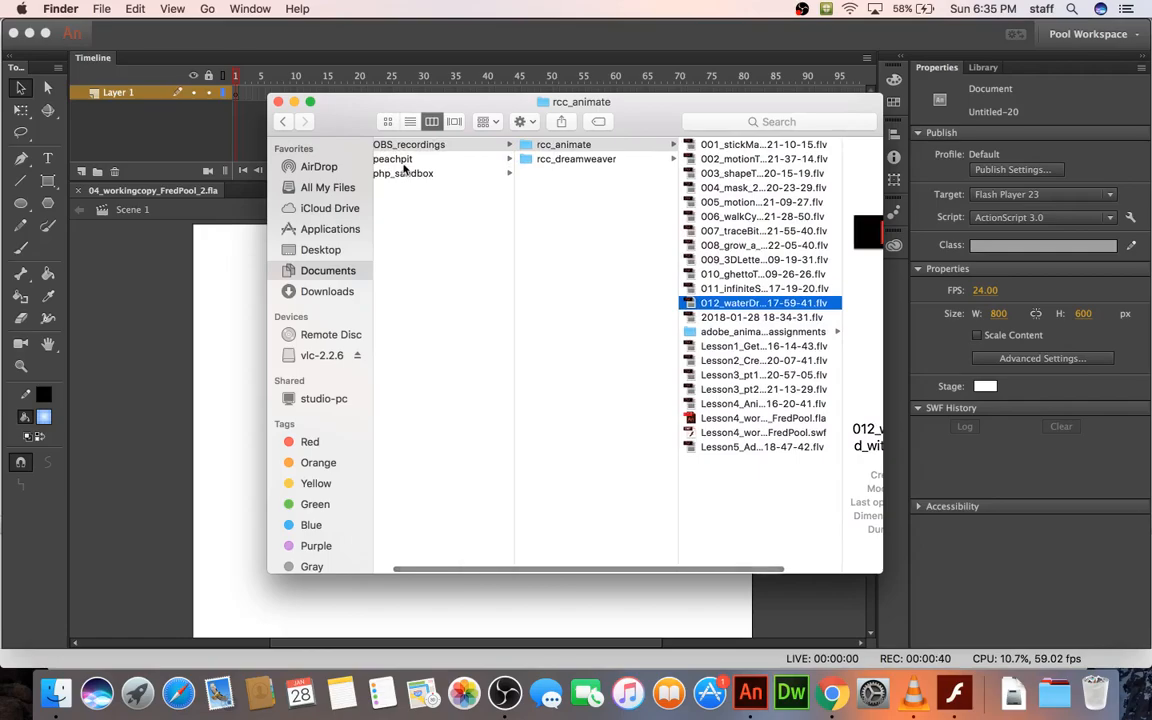
left_click(402, 159)
left_click(582, 188)
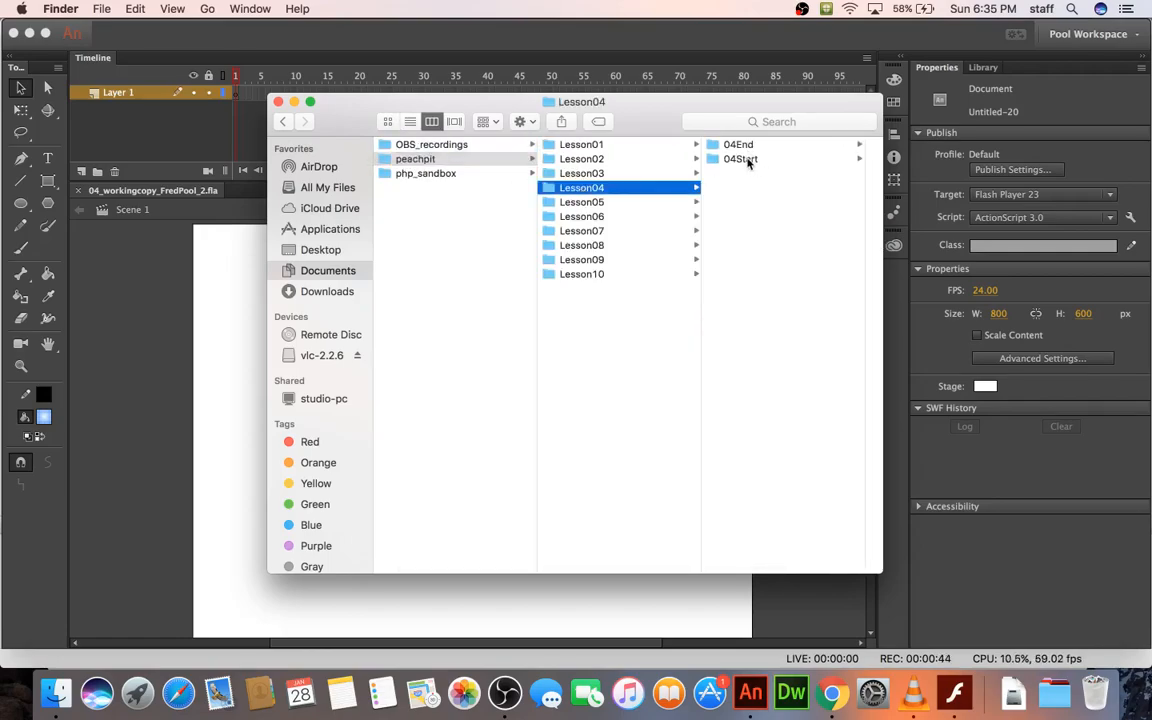
left_click(745, 160)
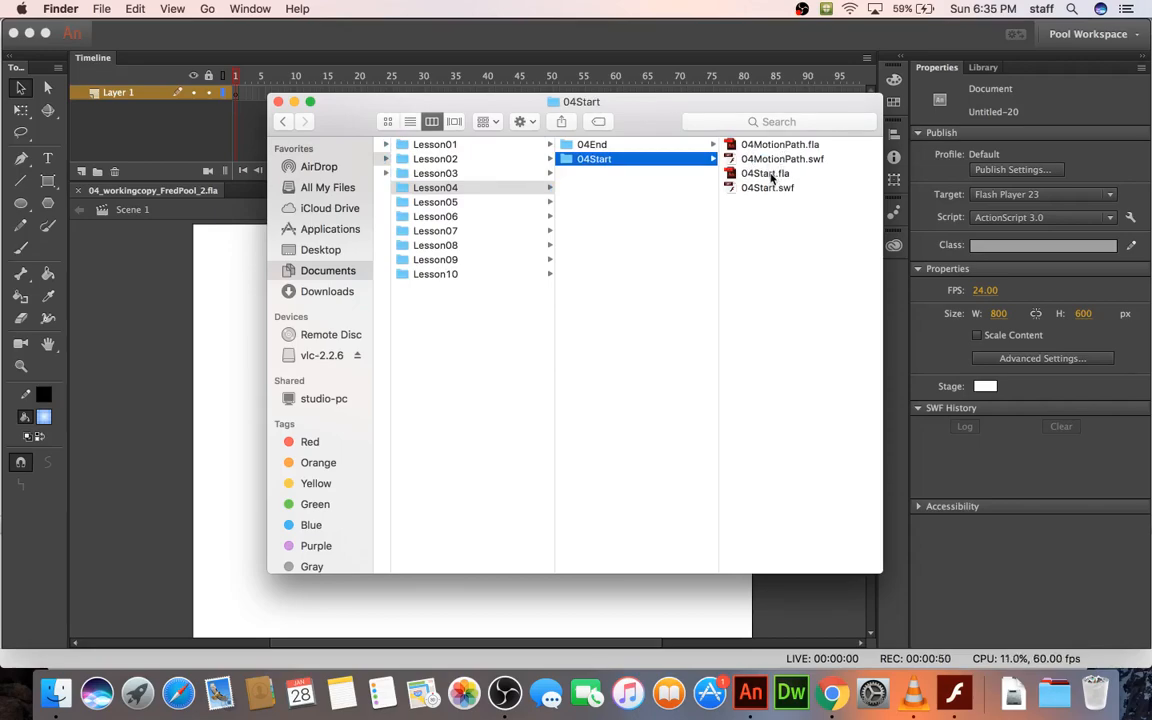
double_click(768, 174)
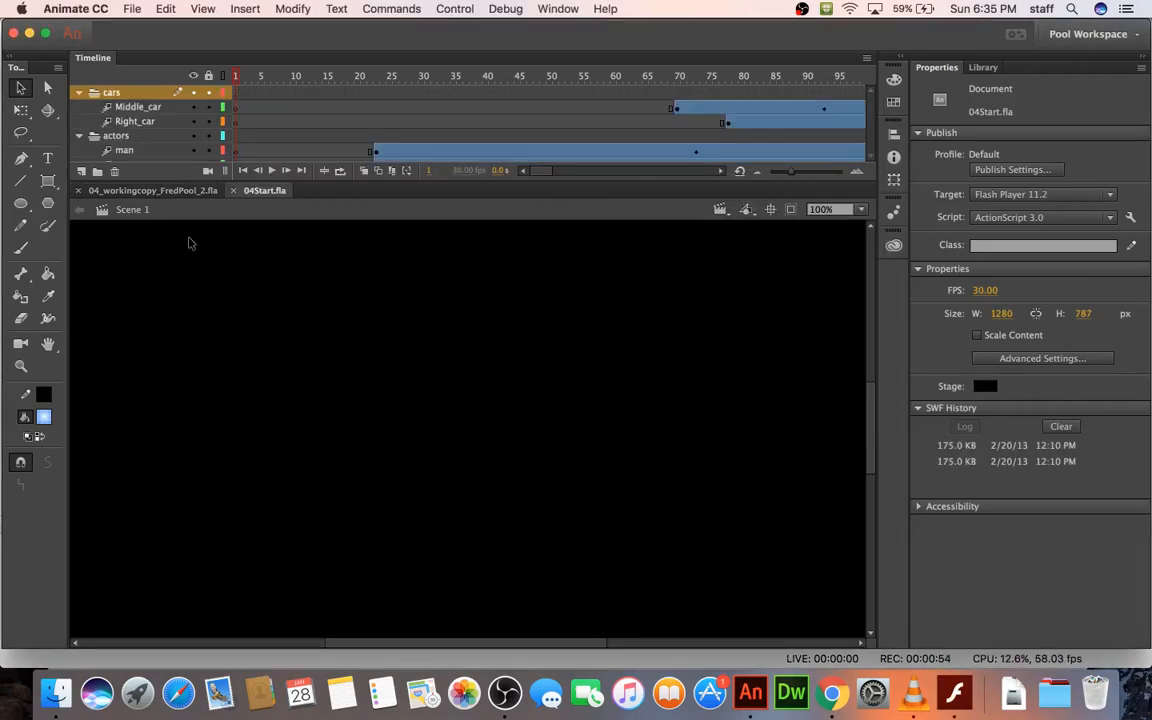
left_click(150, 190)
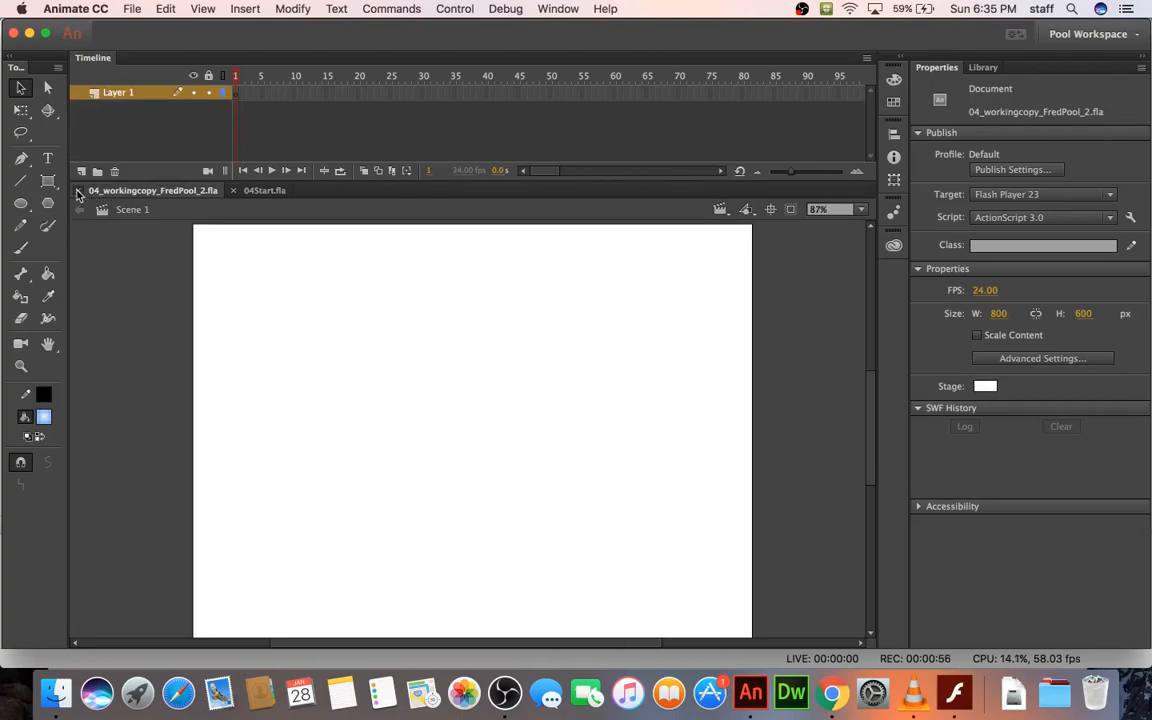
left_click(78, 190)
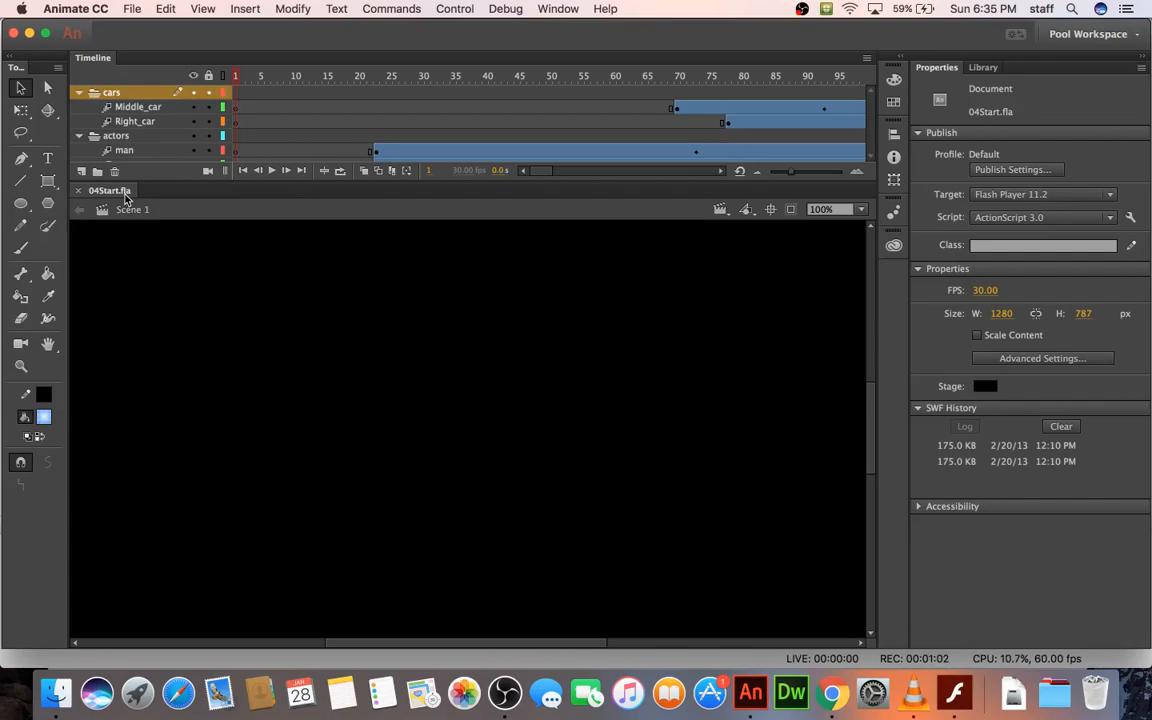
Step: Save a copy of 04Start.fla in OBS_recordings/rcc_animate, named 04_workingcopy_ followed by the author's name and _3
key("super+s")
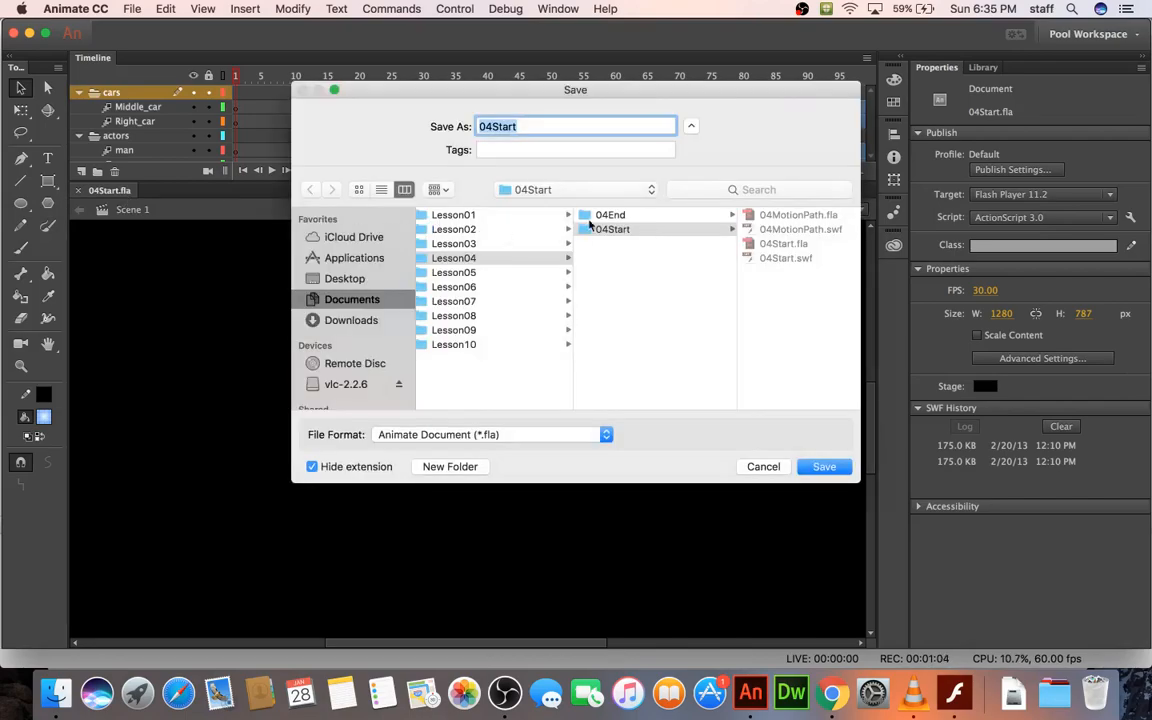
scroll(506, 226, "left", 5)
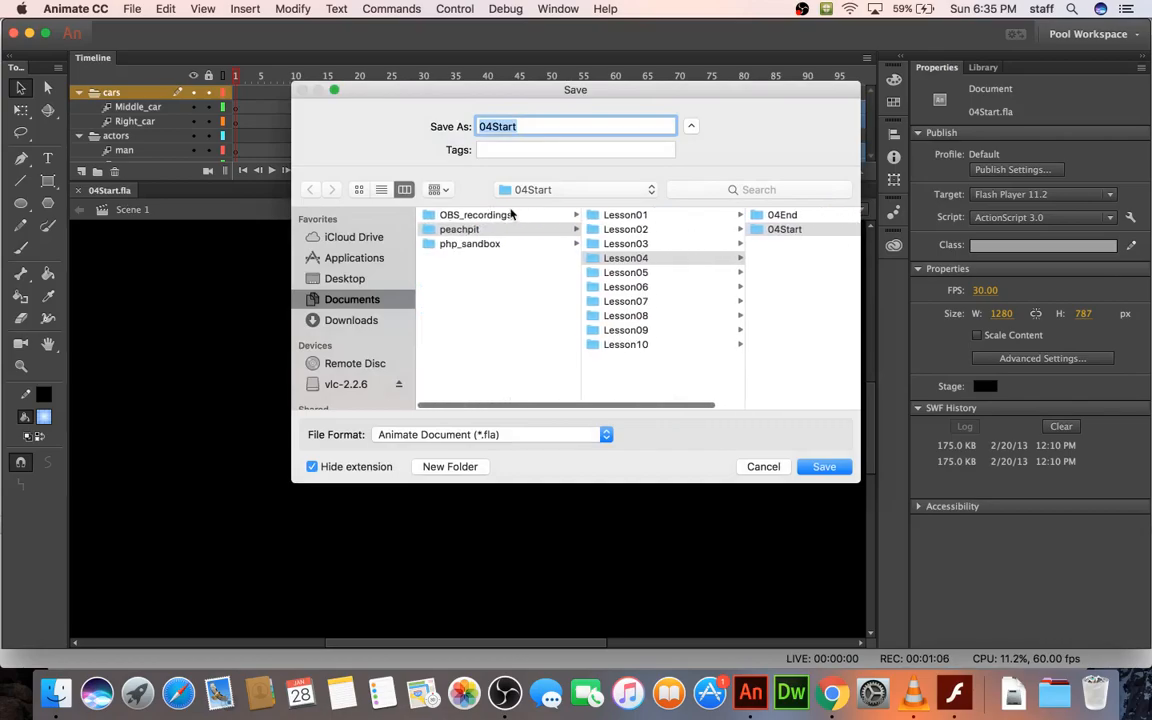
left_click(502, 216)
left_click(578, 214)
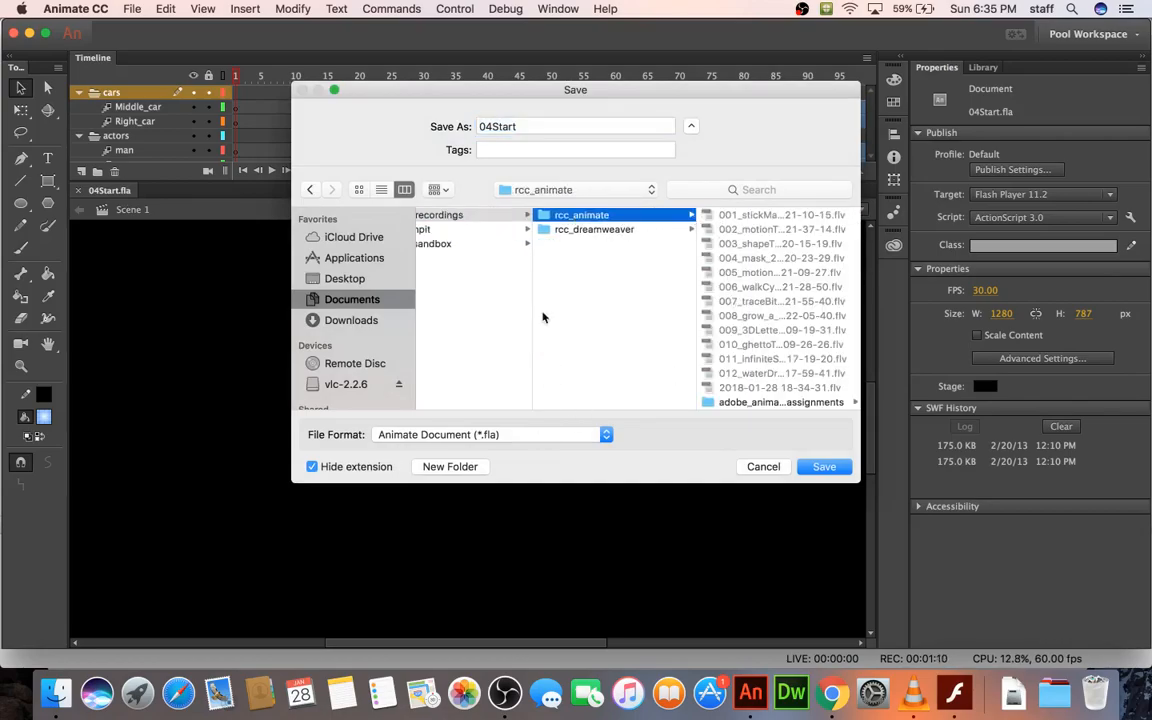
left_click(554, 125)
key("BackSpace")
key("BackSpace")
key("BackSpace")
key("BackSpace")
key("BackSpace")
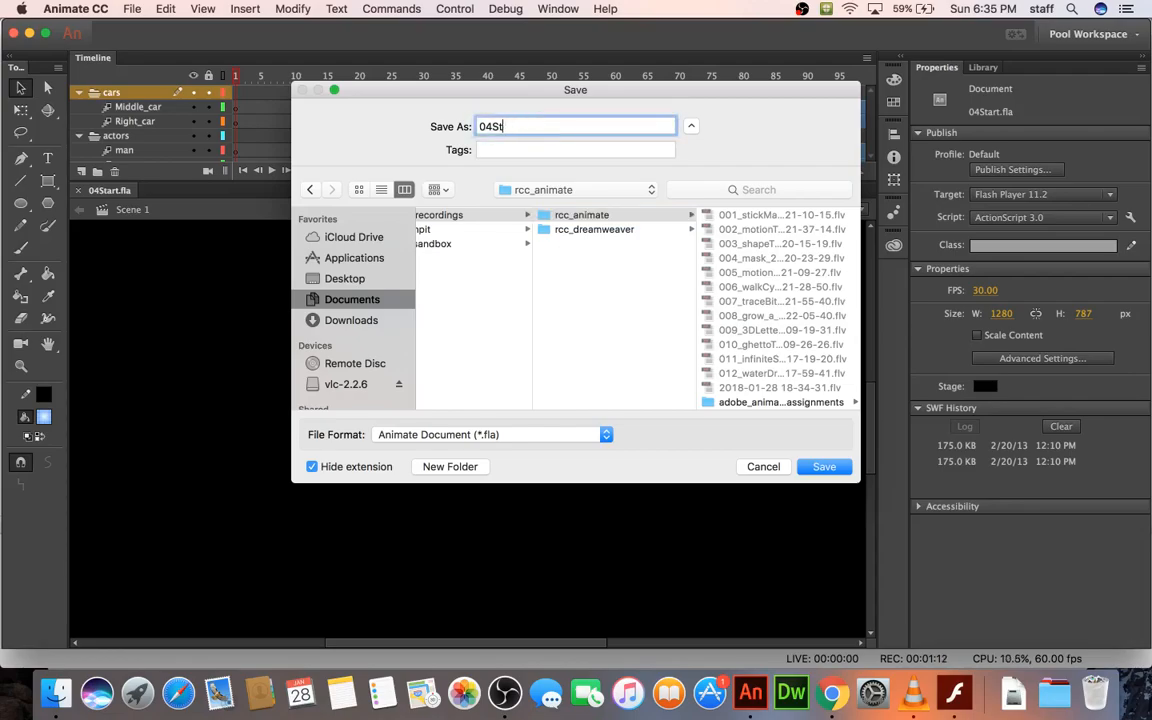
type("_sw")
key("BackSpace")
key("BackSpace")
type("wok")
key("BackSpace")
type("rkingcopy_Fred")
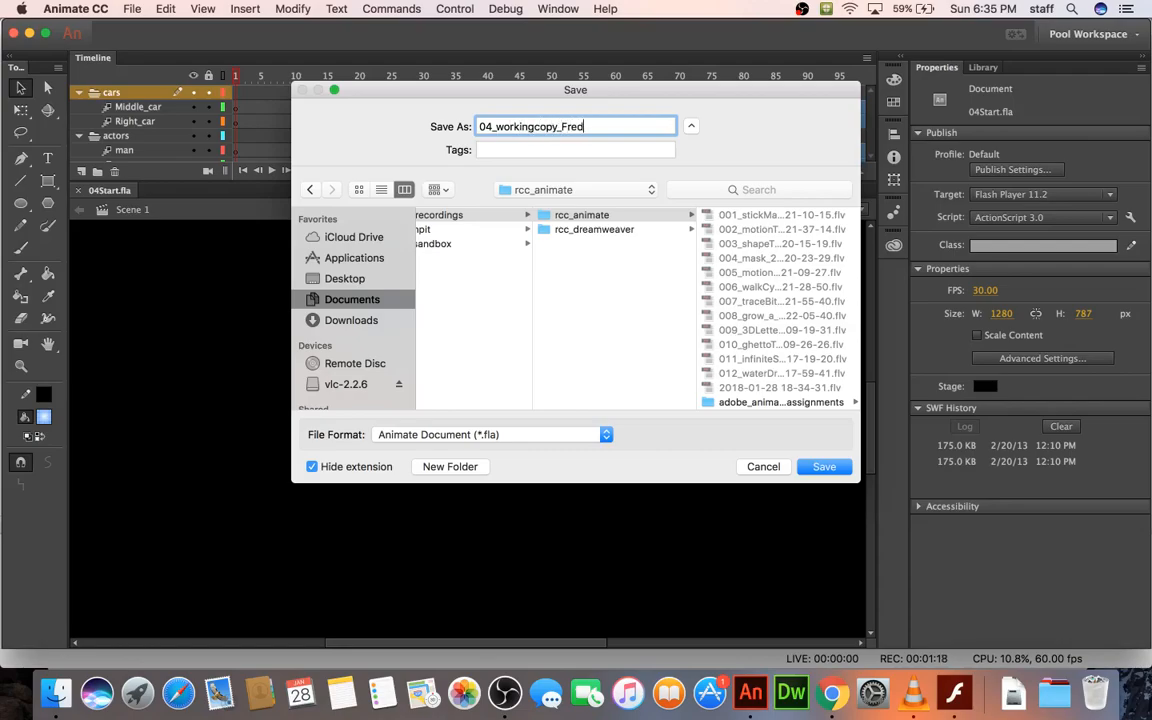
type("Pool_3")
key("Return")
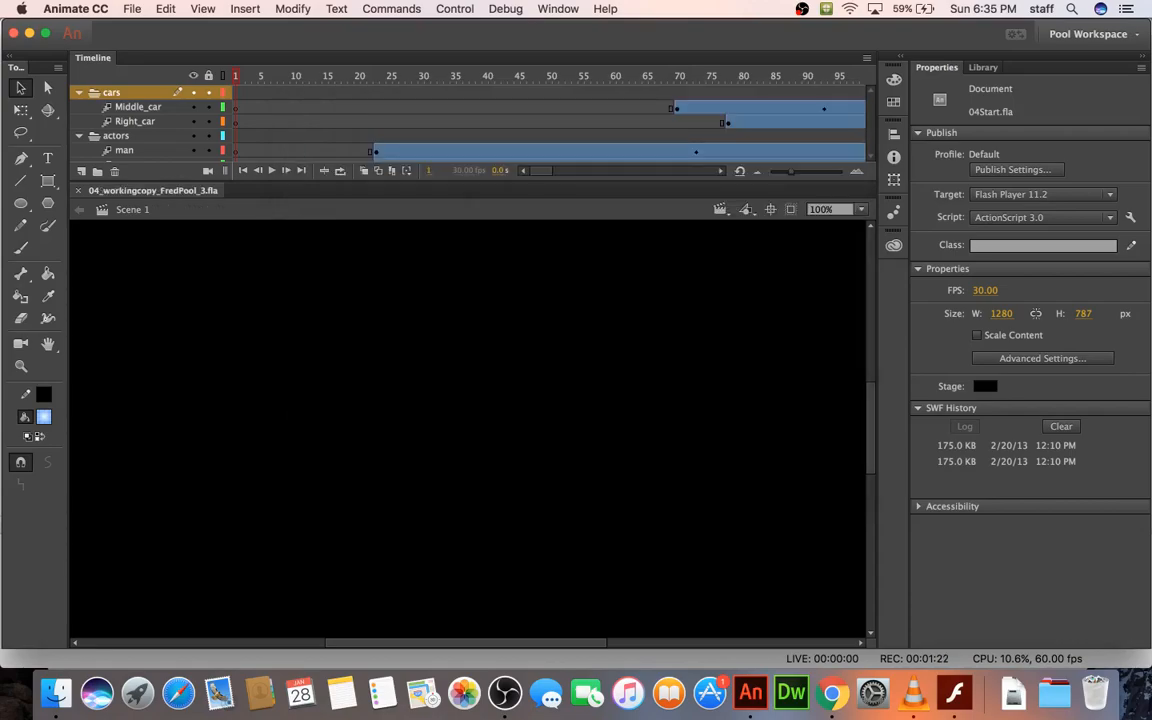
Step: Test the movie to watch the existing car and actor animation, and close the preview
key("super+Return")
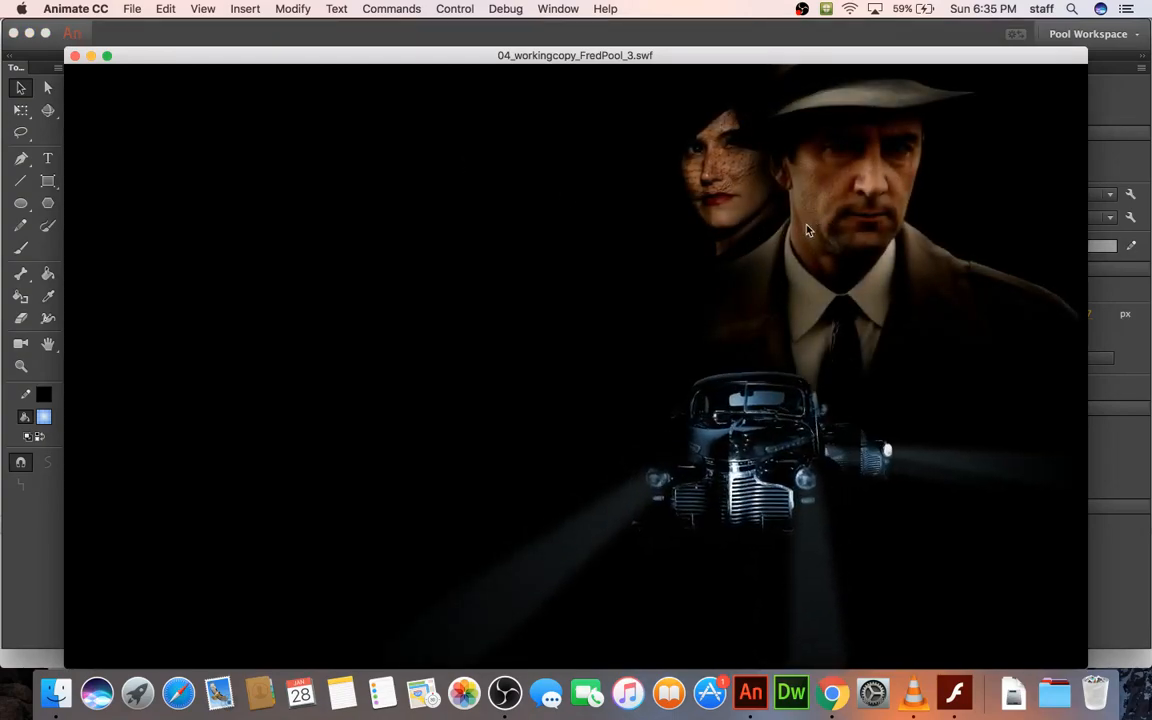
left_click(75, 57)
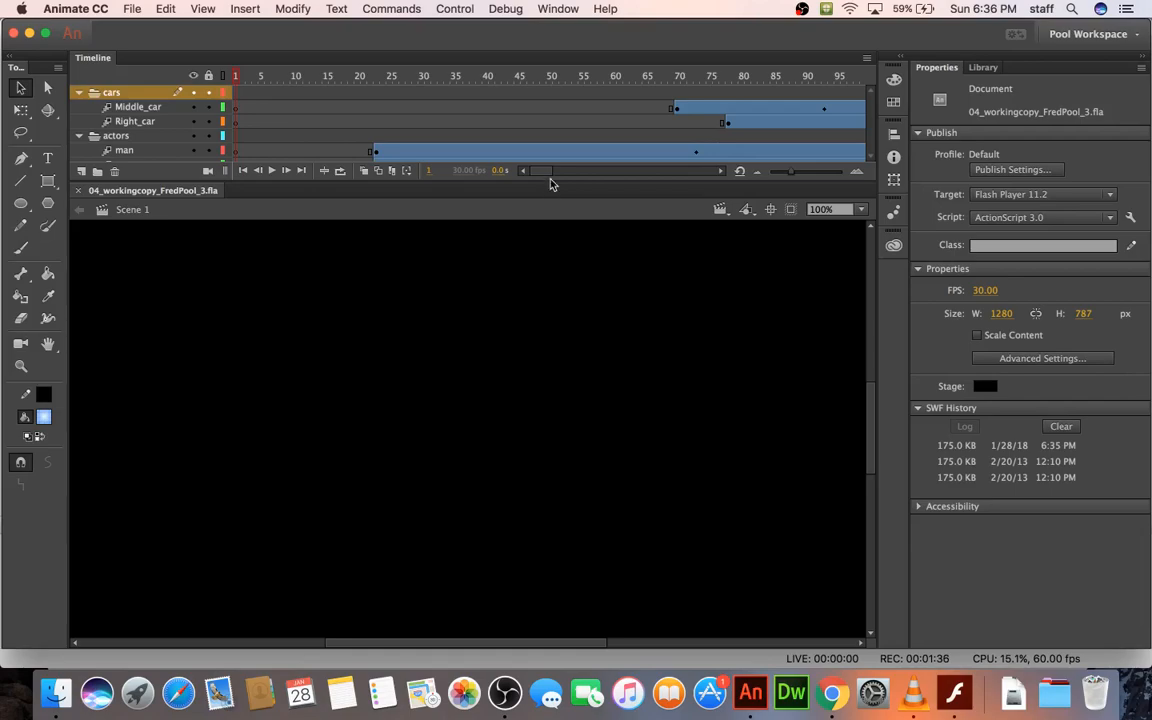
Step: Enlarge the timeline down to the ground layer and select frame 24 of the Middle_car layer
left_click_drag(549, 183, 549, 229)
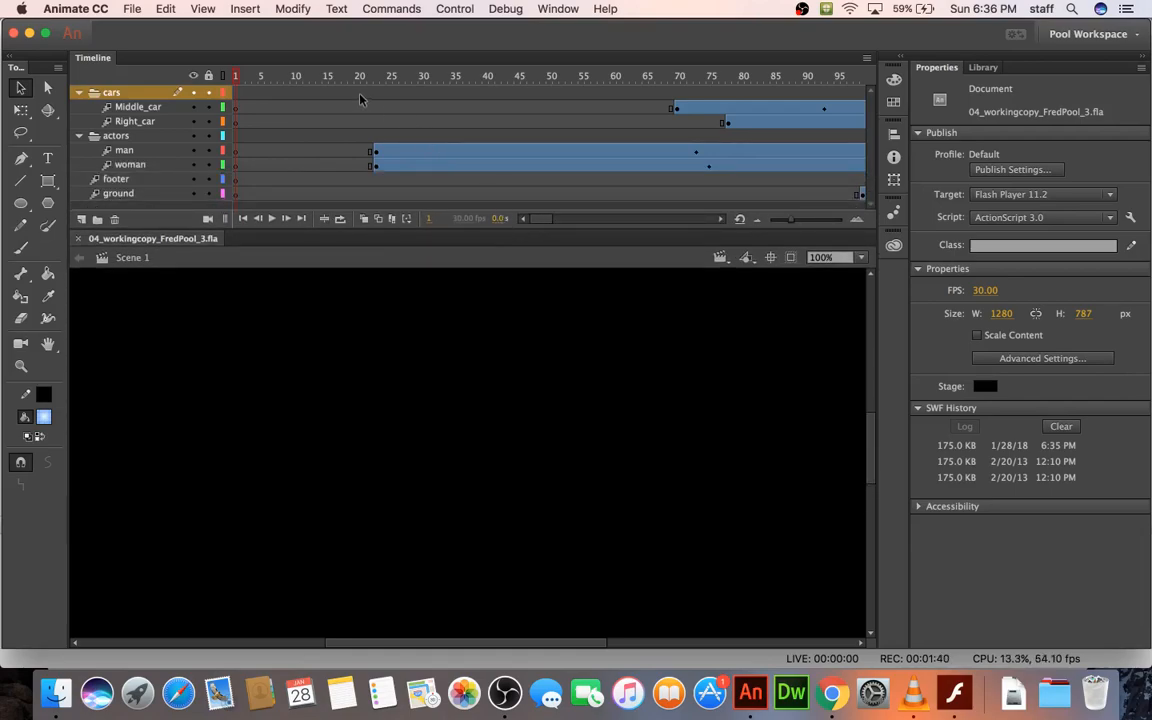
left_click_drag(330, 75, 112, 72)
left_click(381, 107)
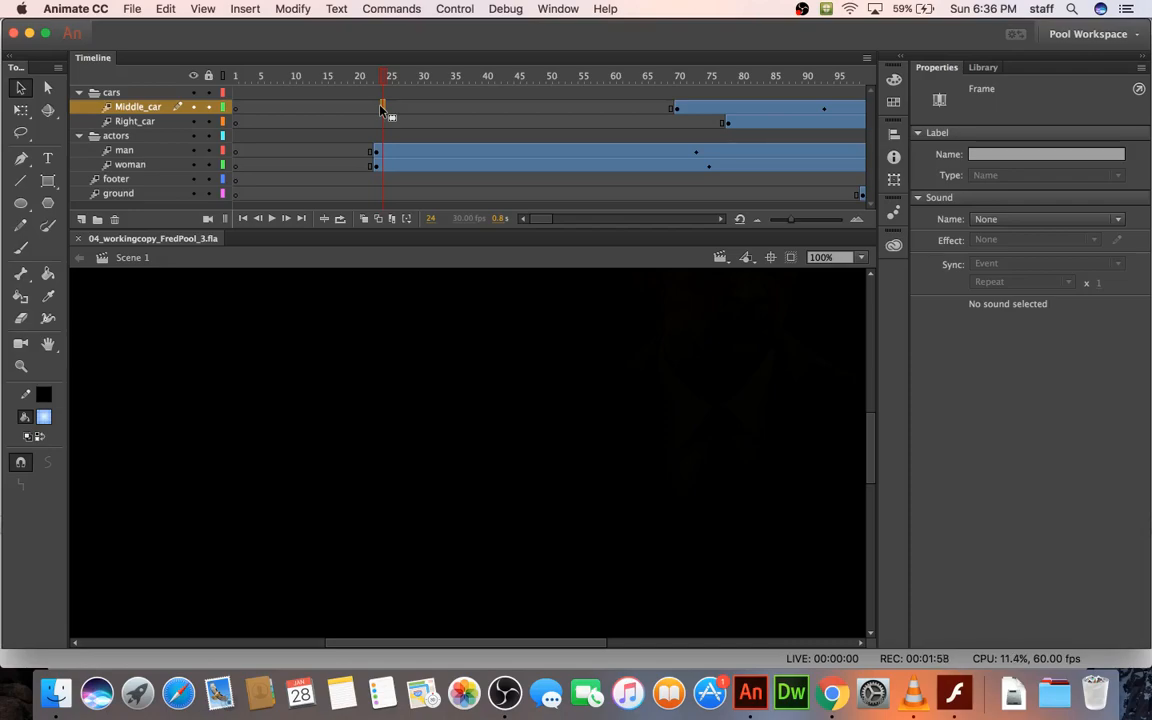
Step: Lock all existing layers and add a new layer named city directly above the footer layer
left_click(208, 76)
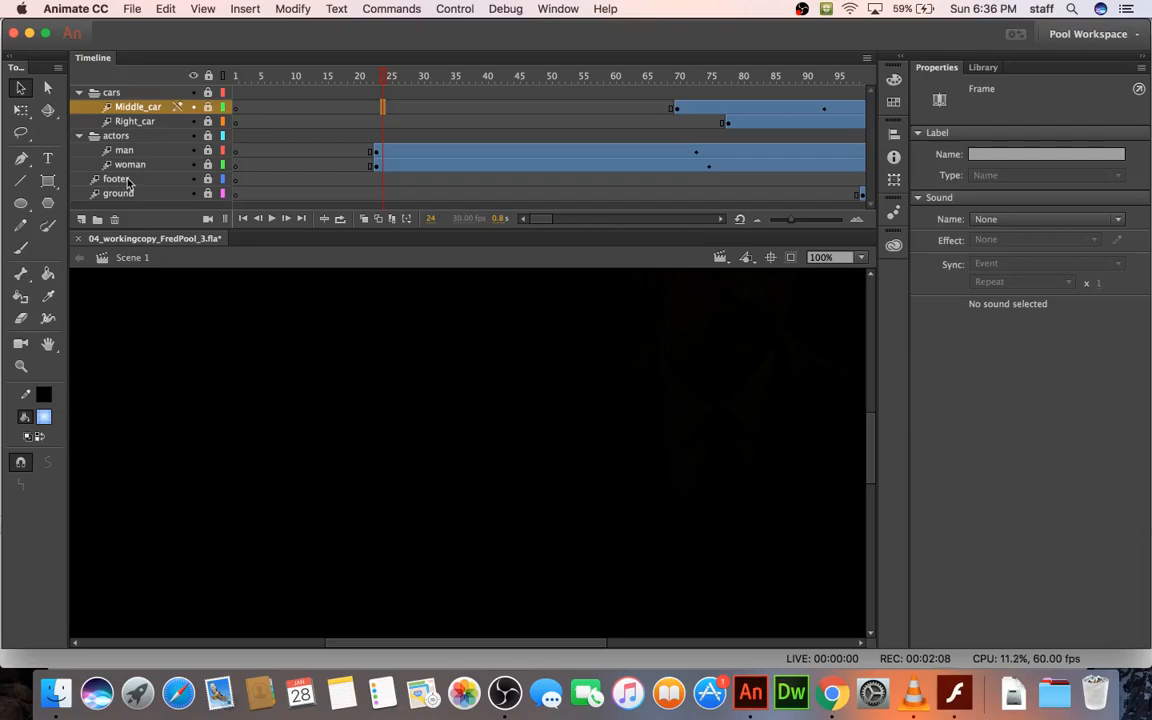
left_click(118, 179)
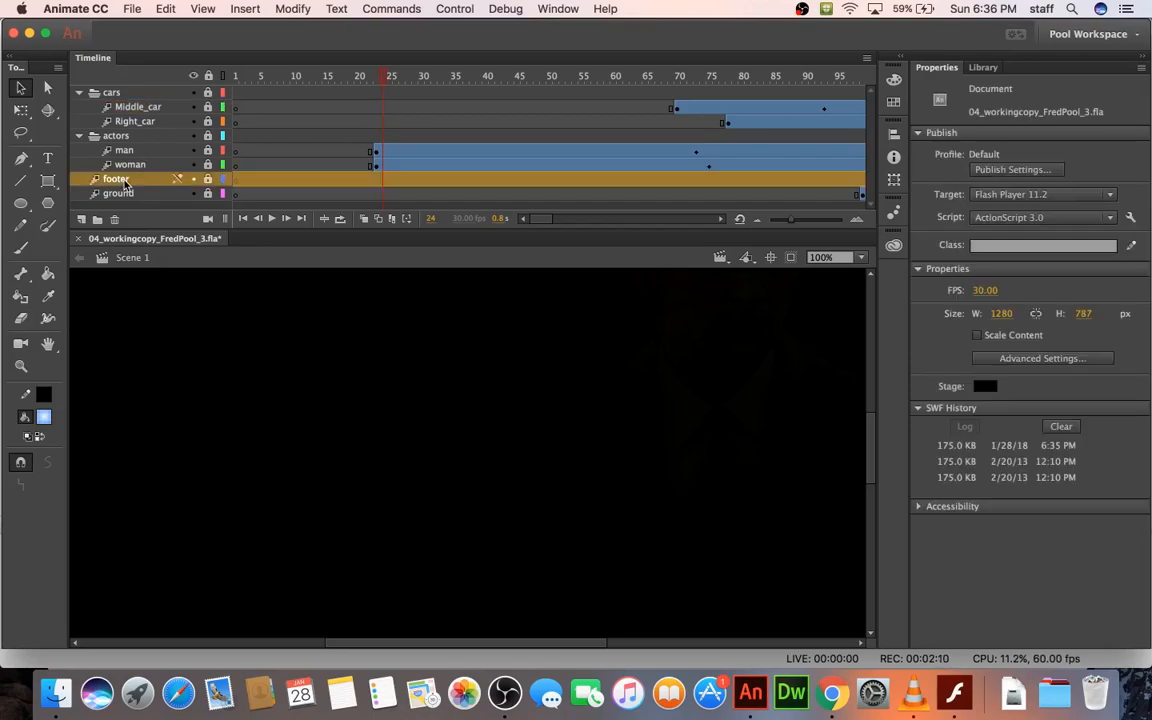
left_click(81, 219)
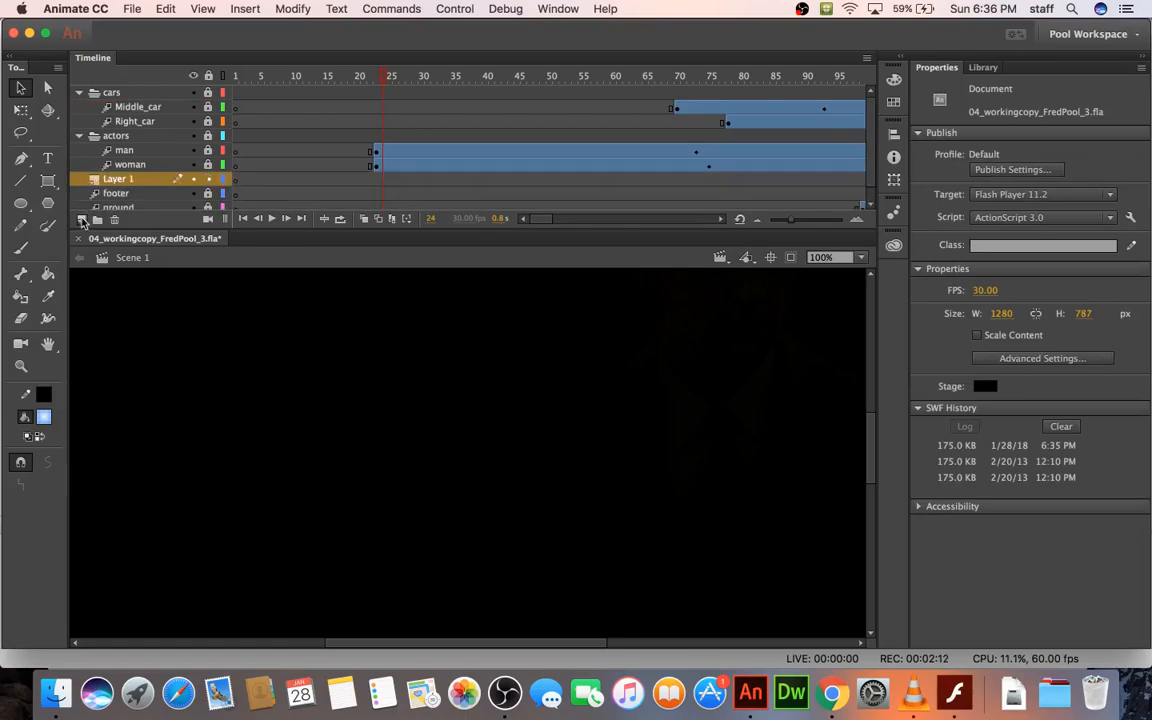
double_click(125, 180)
type("c")
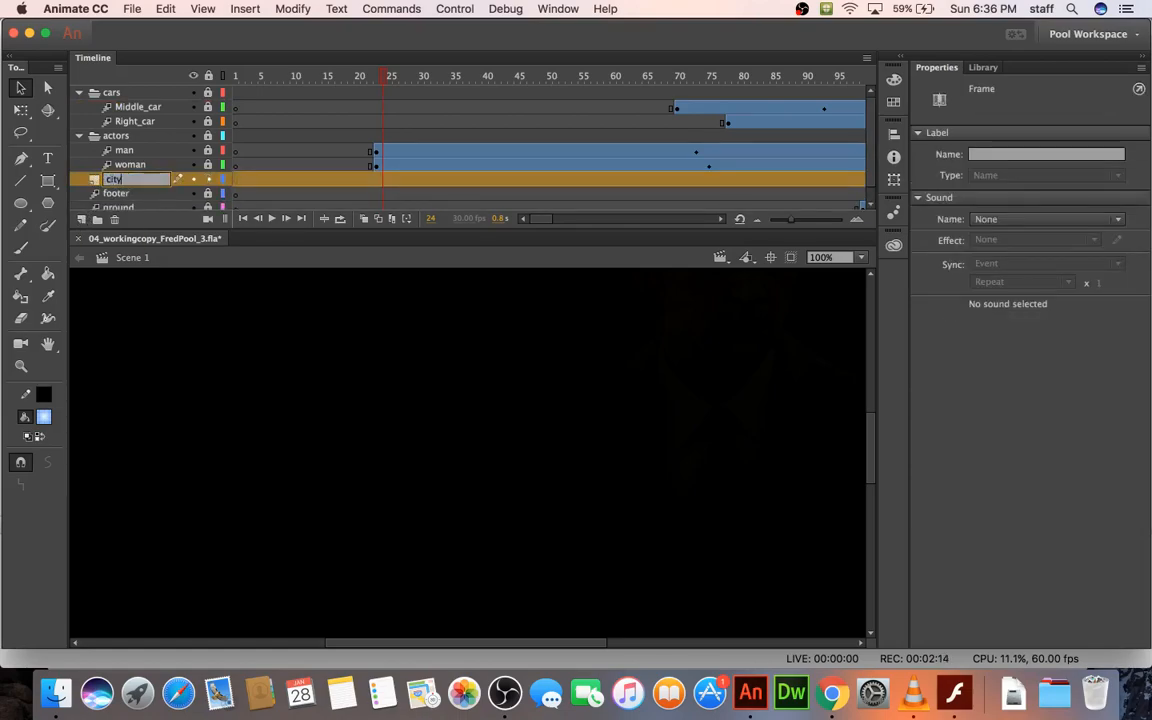
type("ity")
key("Return")
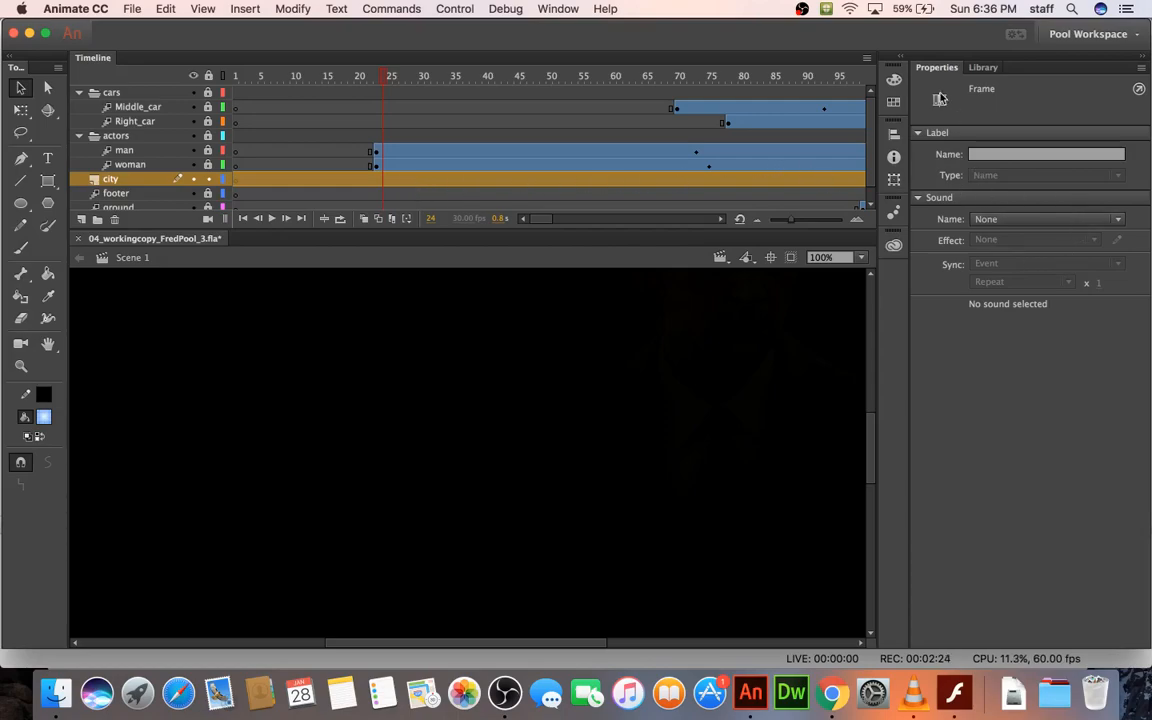
Step: Place the cityBG.jpg bitmap from the library on the city layer, spanning the stage width at about X 0, Y 65
left_click(983, 67)
left_click_drag(980, 295, 404, 440)
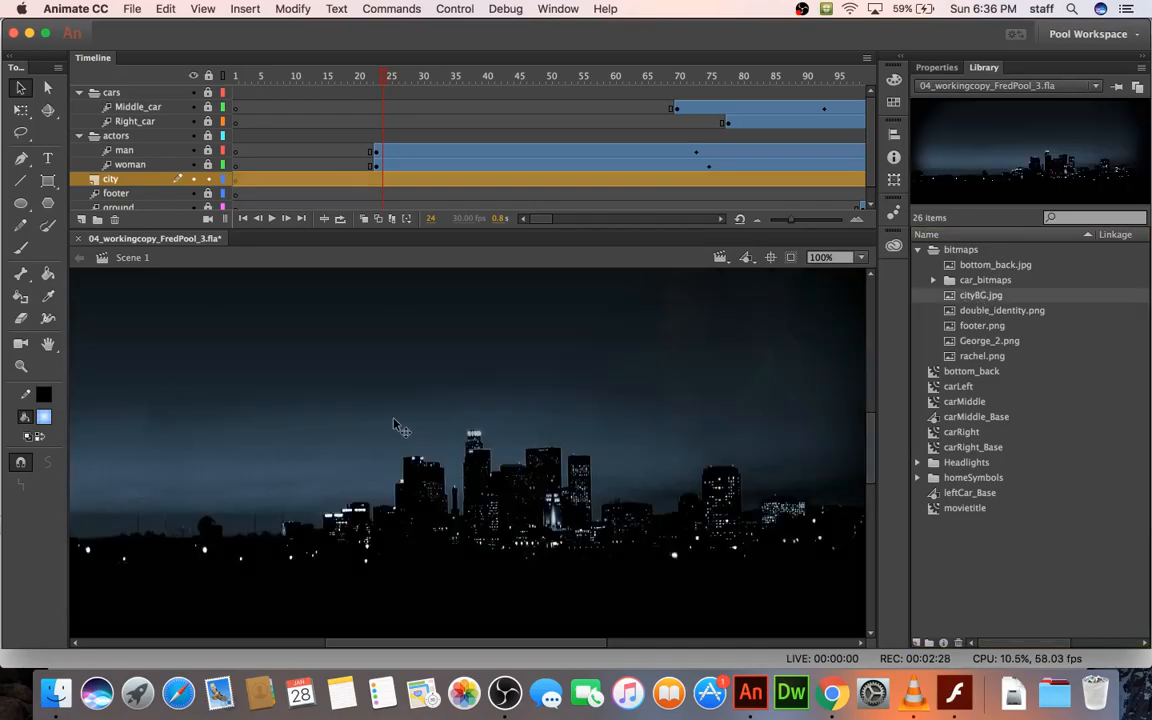
key("super+2")
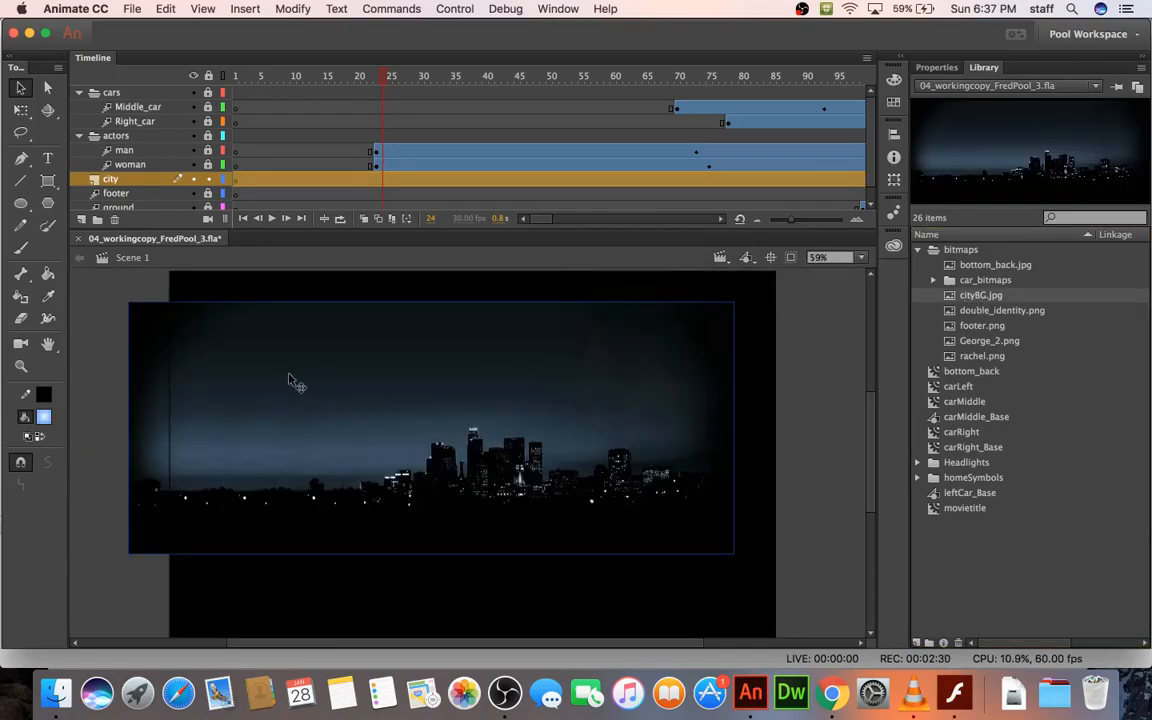
left_click_drag(231, 356, 270, 361)
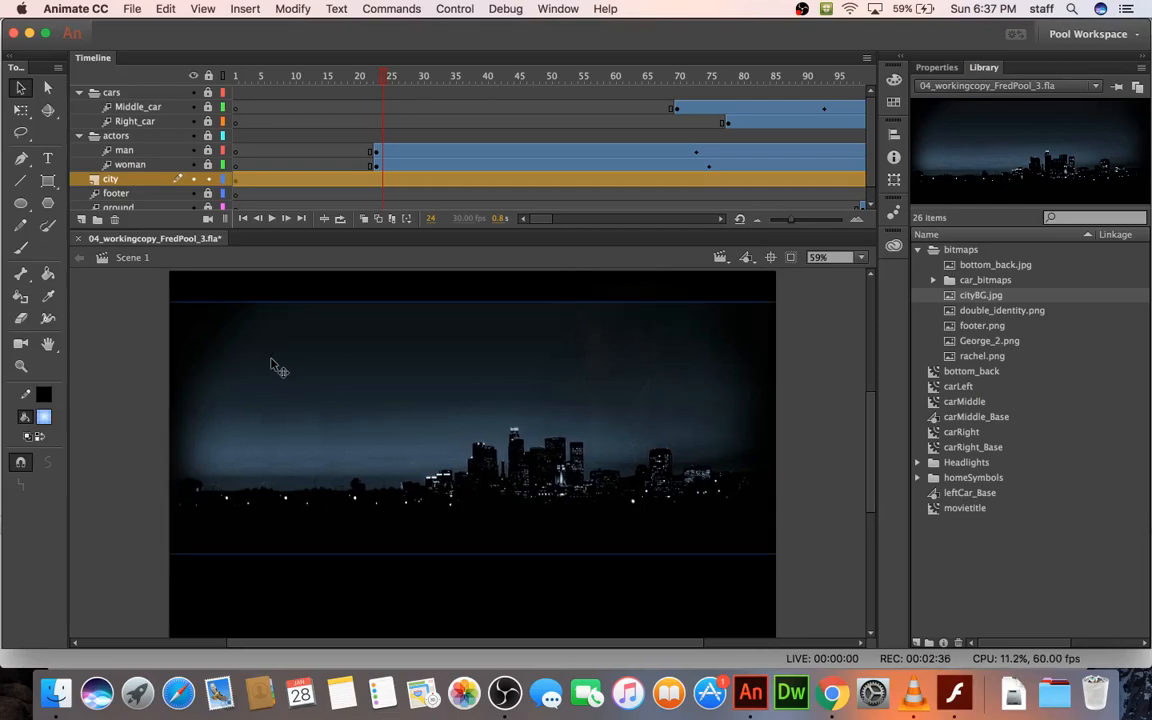
Step: Set the city bitmap's Y position to 90, keeping X at 0
key("super+F3")
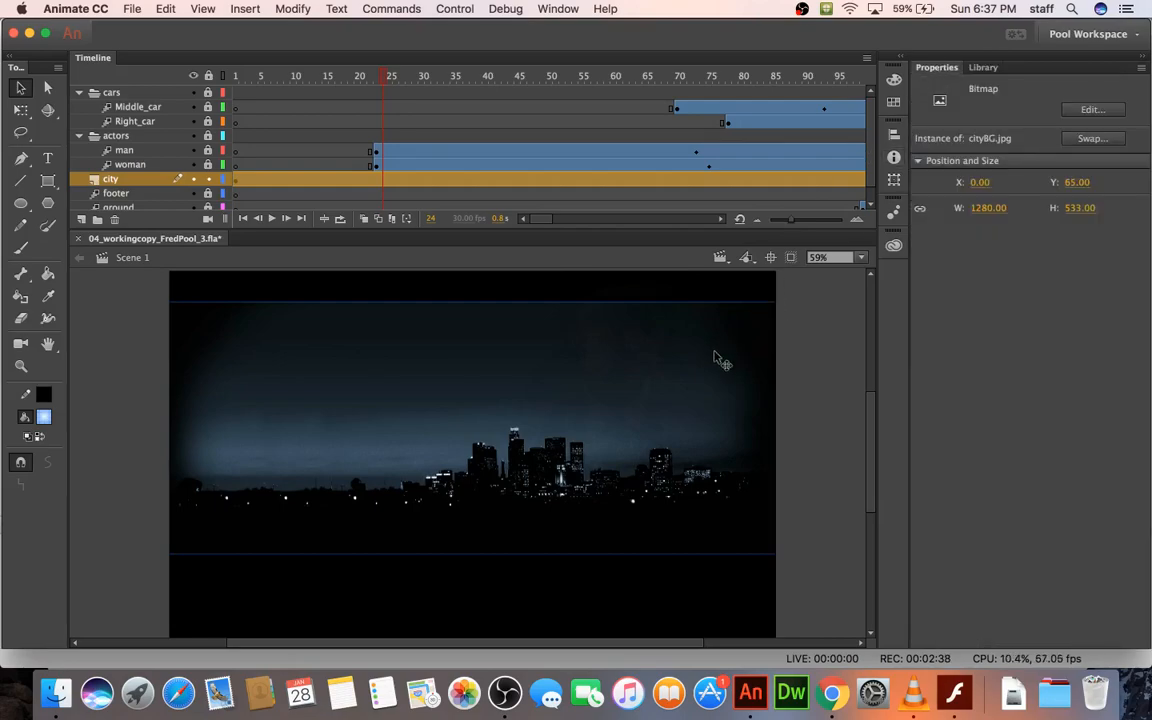
left_click(979, 183)
key("Tab")
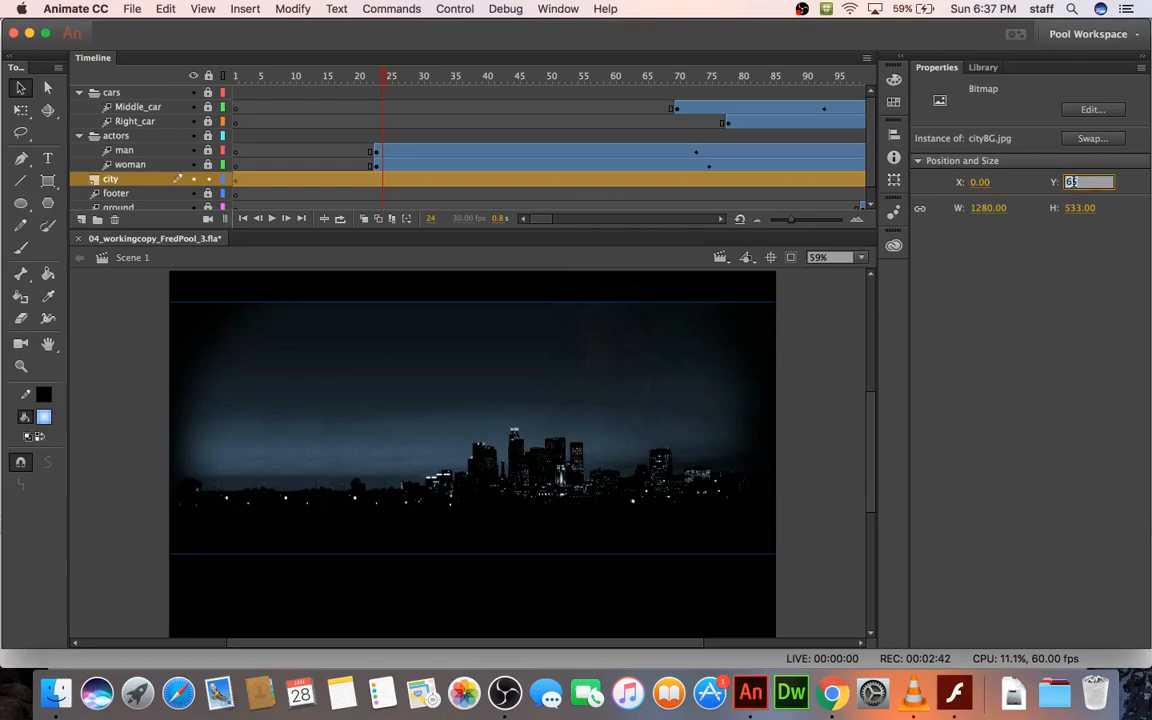
type("90")
key("Return")
left_click(614, 316)
left_click(612, 330)
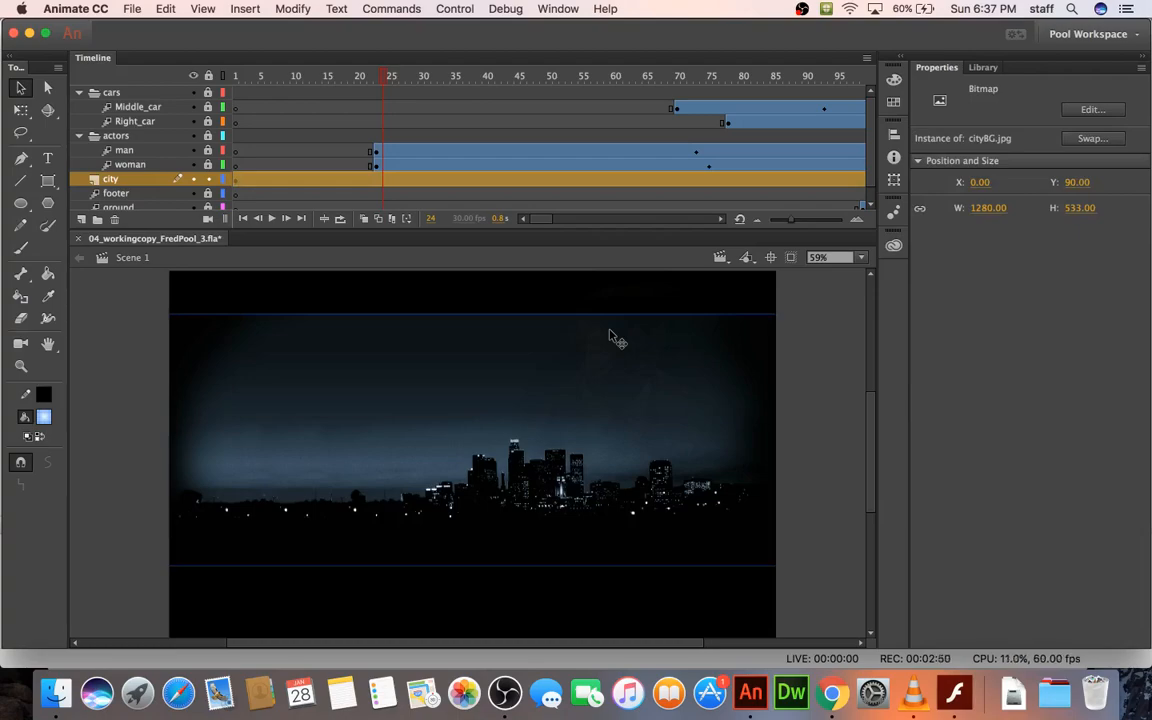
Step: Create a motion tween on the city bitmap, accepting its conversion to a symbol
right_click(471, 350)
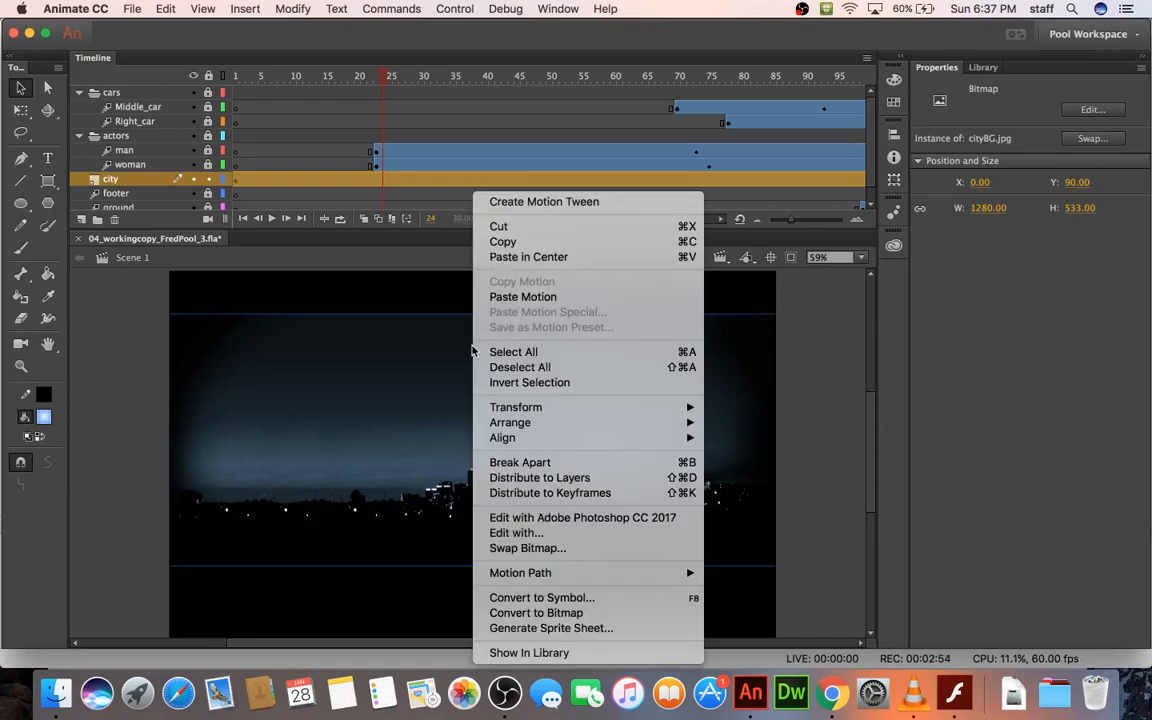
left_click(516, 200)
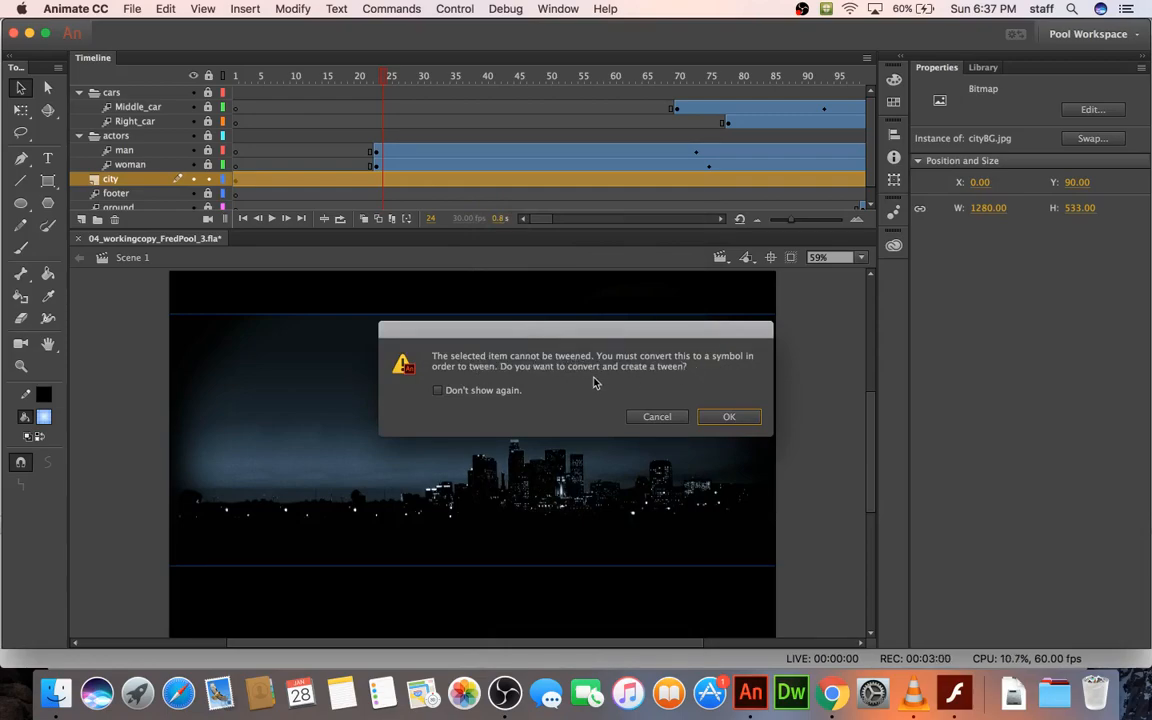
left_click(713, 418)
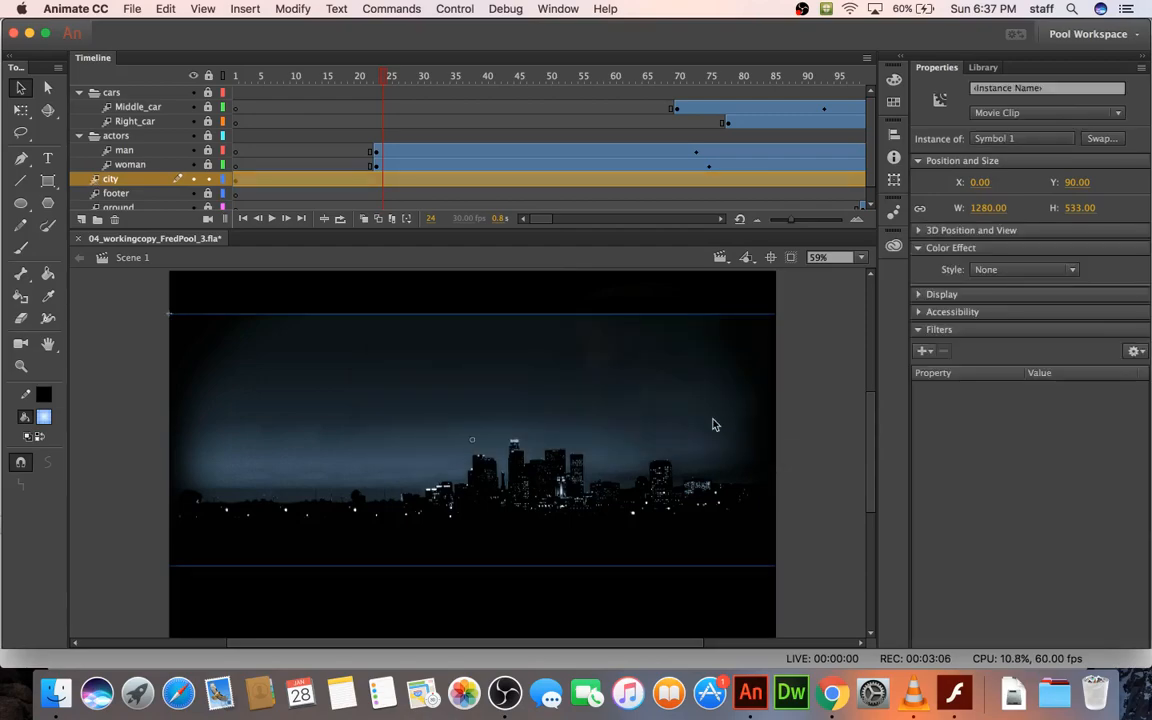
Step: Rename the library's Symbol 1 to city
left_click(983, 67)
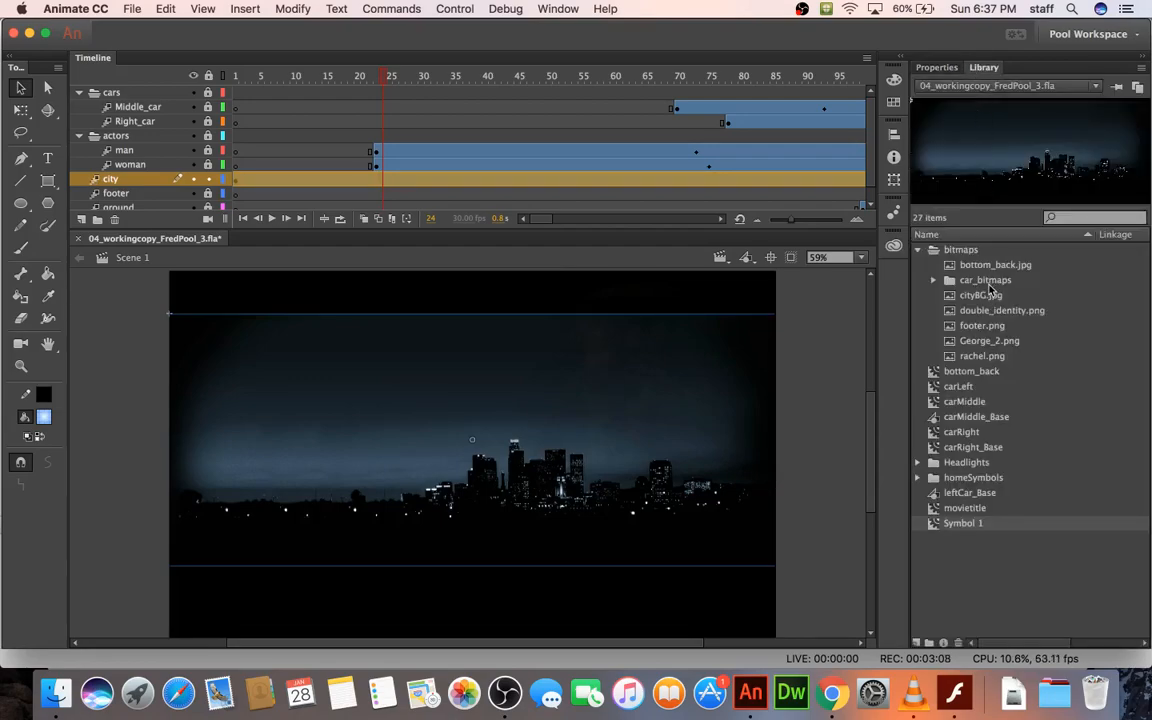
double_click(967, 531)
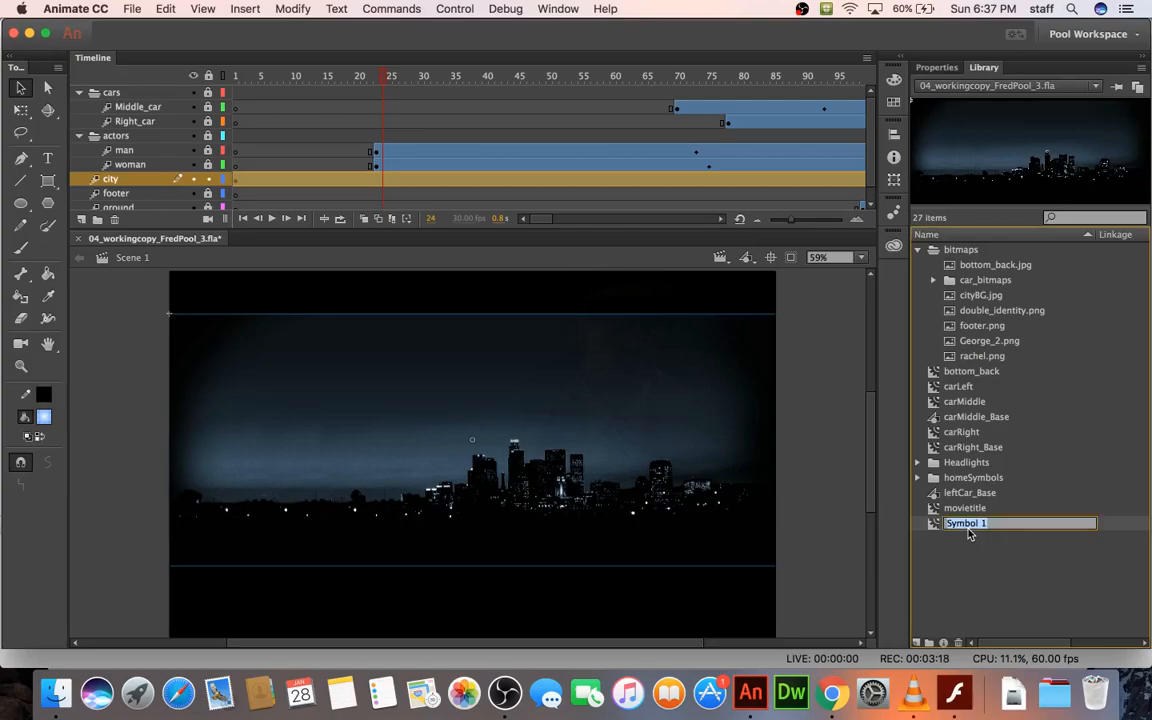
type("city")
key("Return")
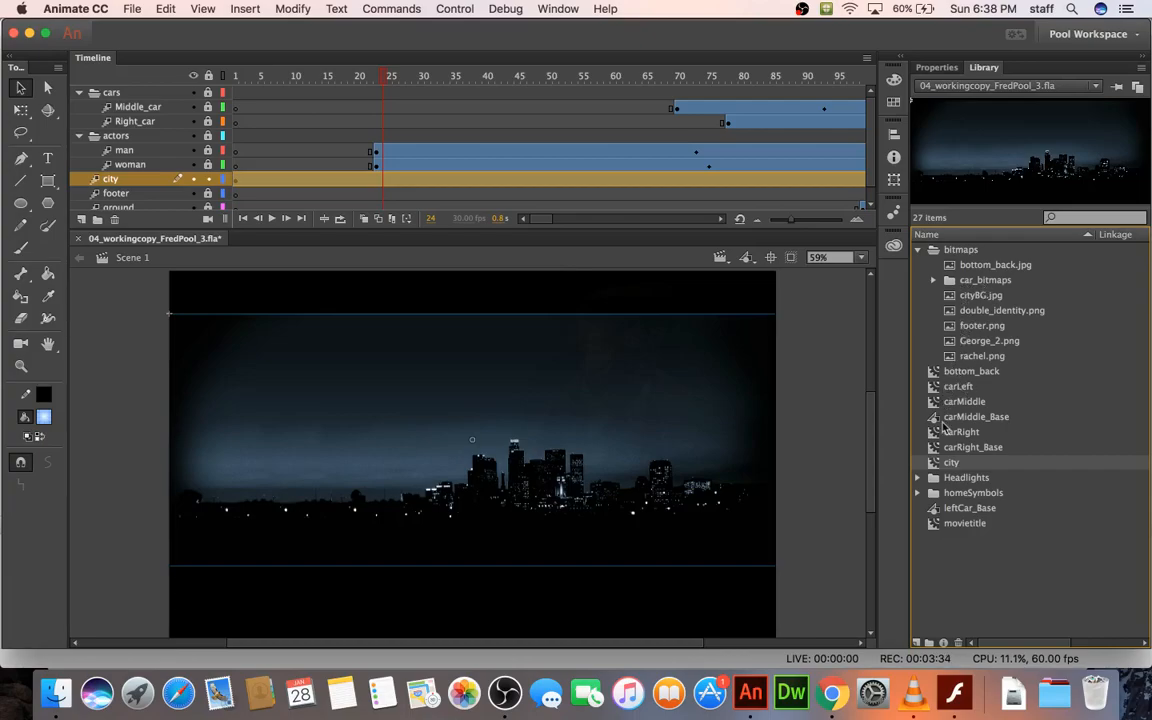
Step: At frame 191 of the city layer, move the city straight up until its upper edge meets the stage's upper edge
scroll(900, 410, "right", 2)
left_click(237, 179)
left_click(260, 174)
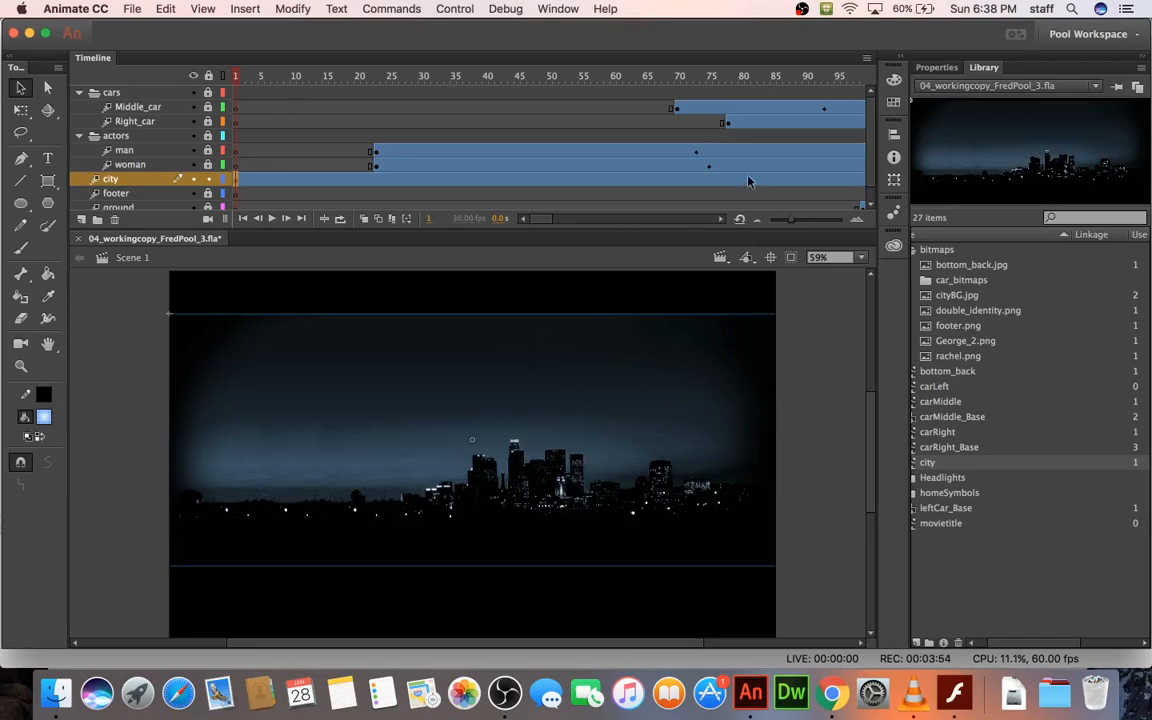
scroll(690, 141, "right", 10)
scroll(761, 167, "left", 4)
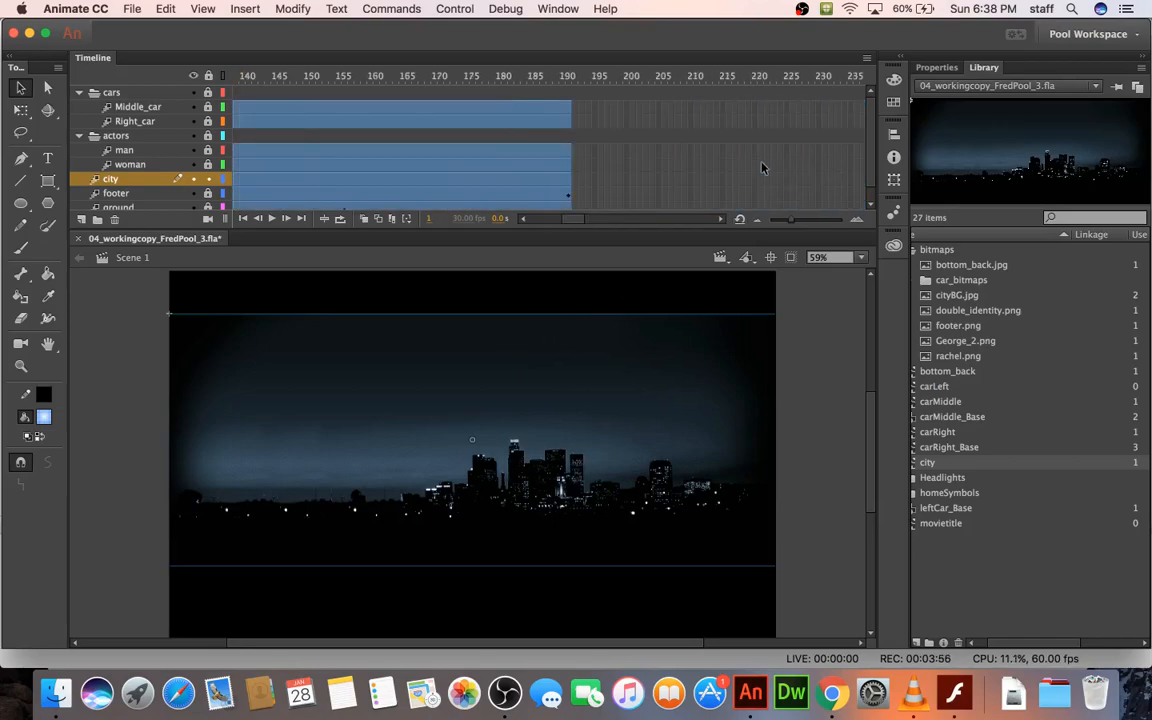
left_click(575, 180)
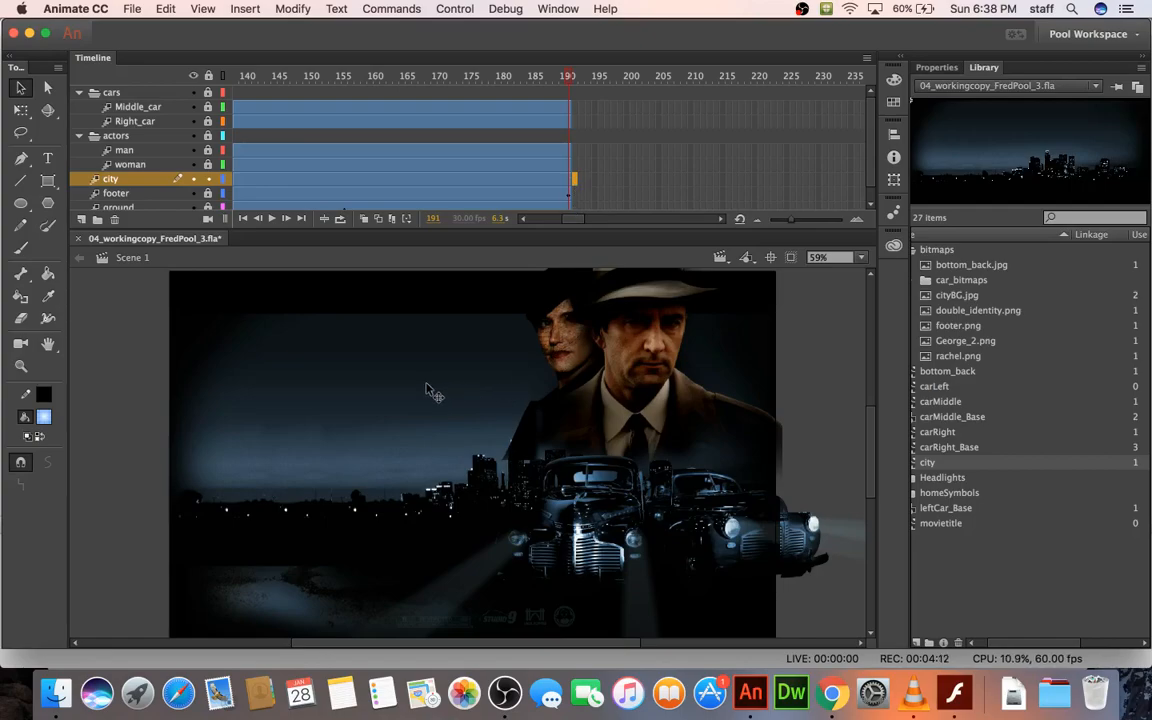
left_click_drag(430, 390, 429, 350)
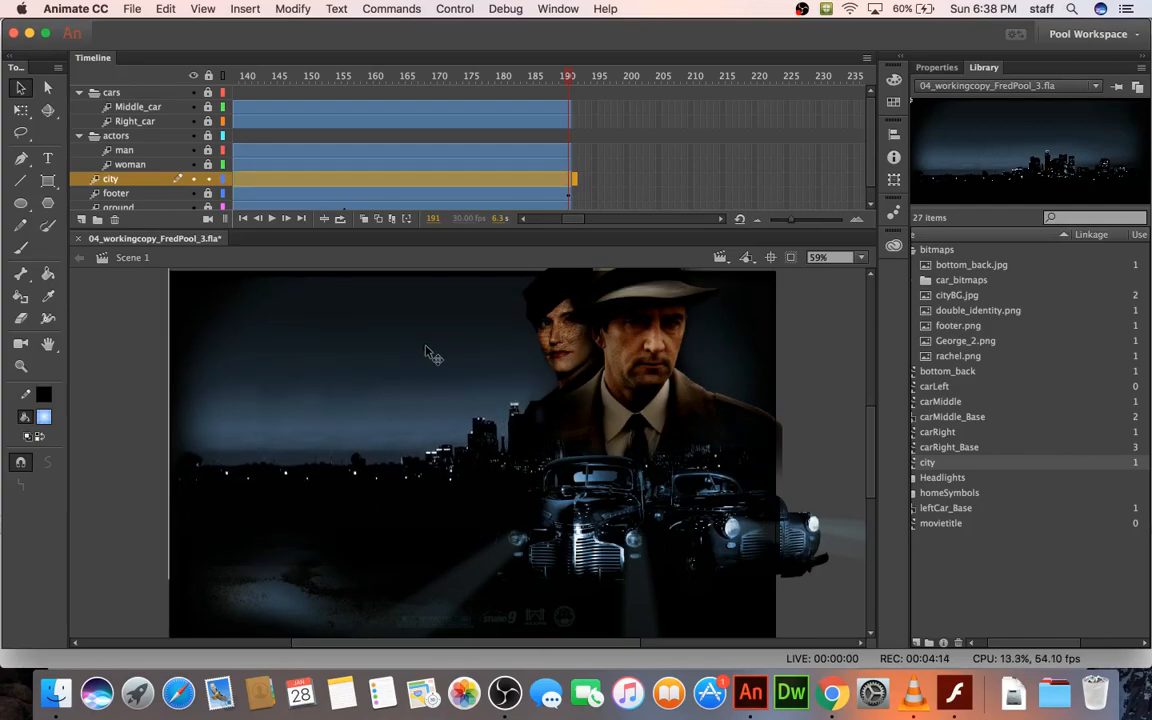
key("super+s")
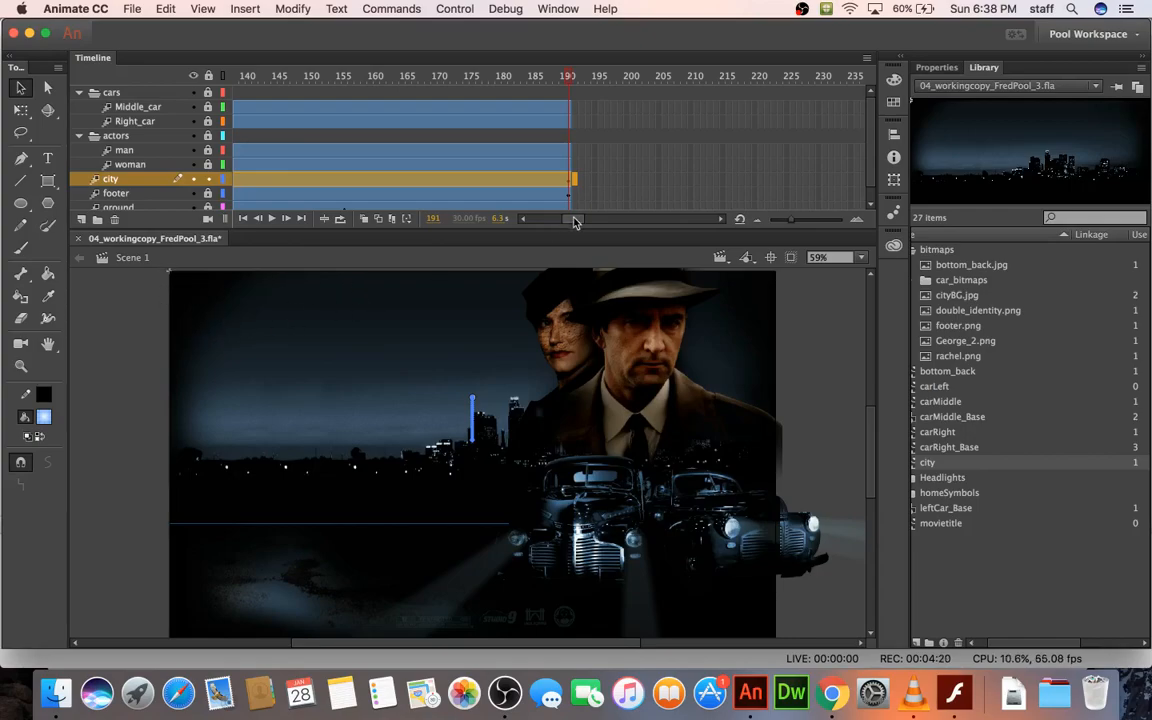
Step: Test the movie to preview the rising city background, closing the preview window at the end
left_click(573, 181)
key("shift+F5")
left_click(573, 180)
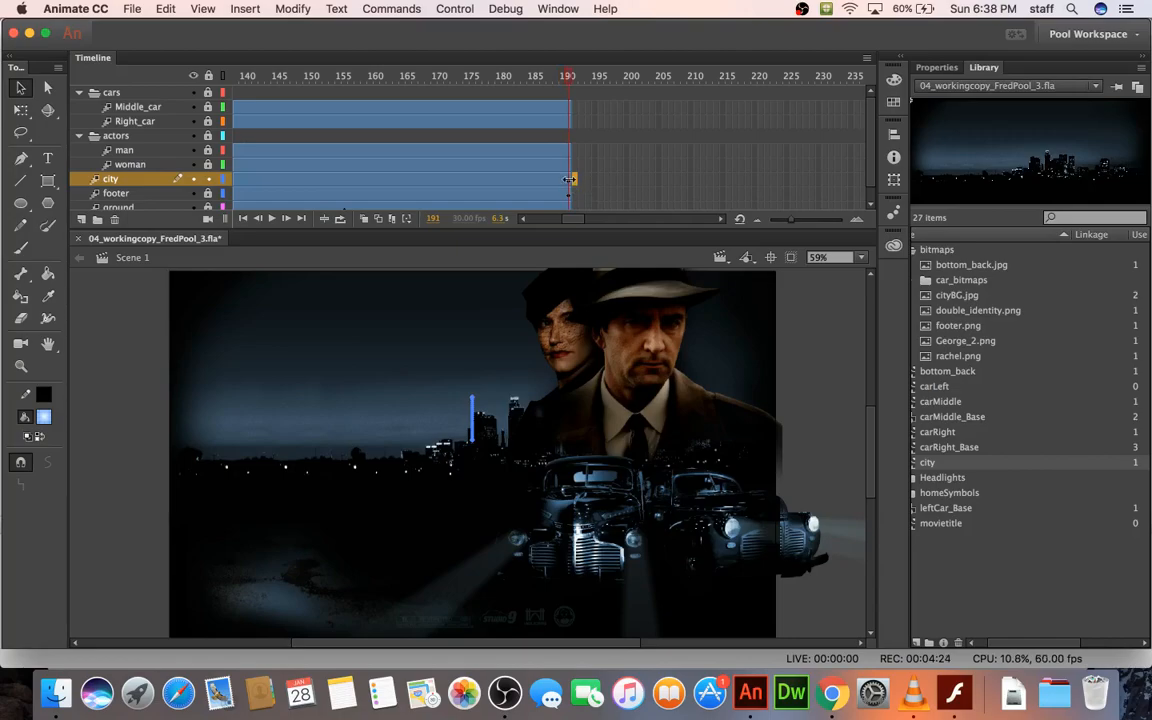
key("super+Return")
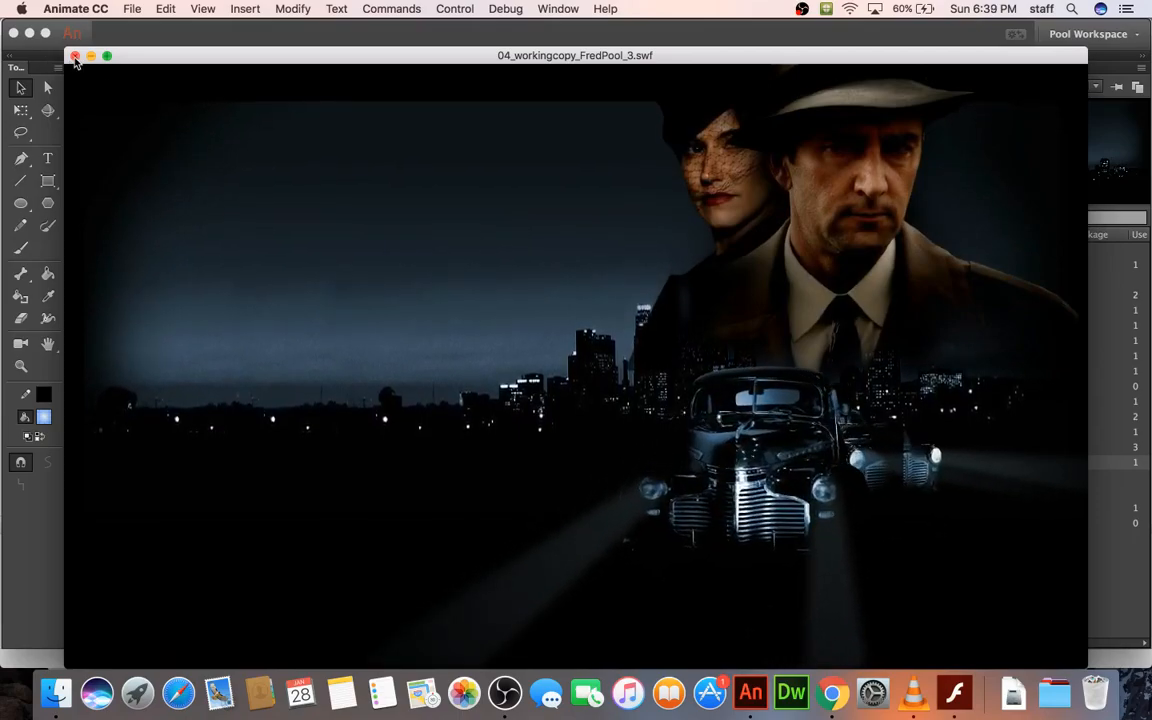
left_click(74, 57)
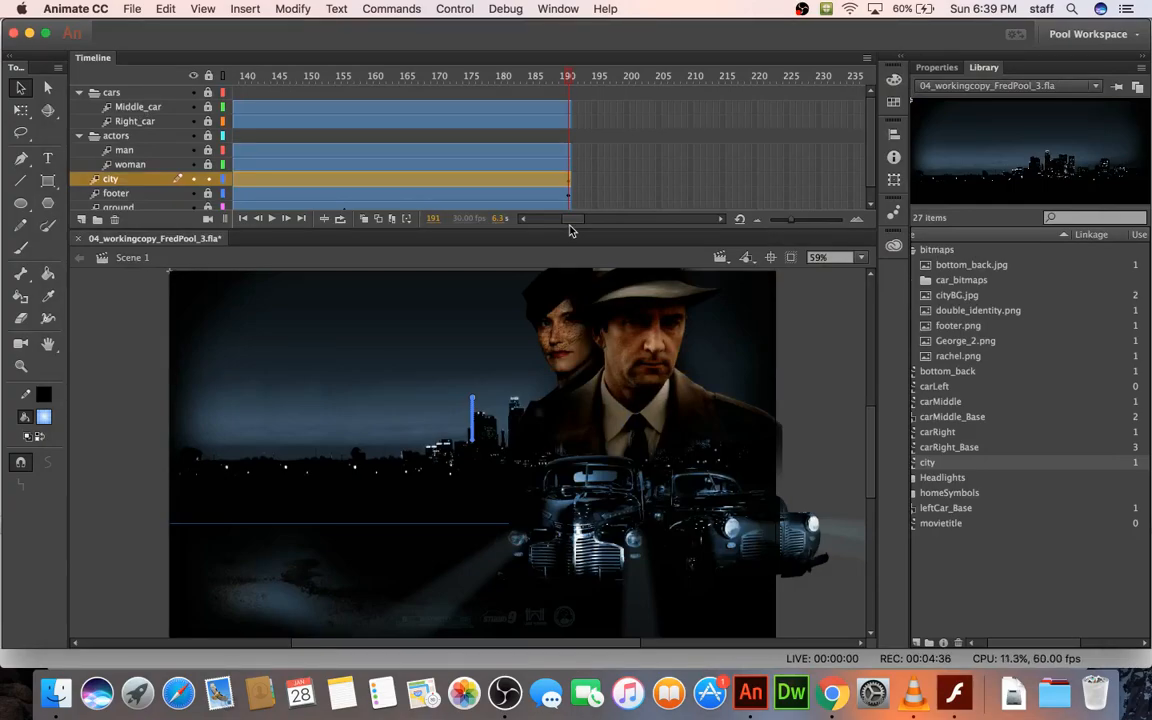
Step: Shorten the city layer's tween span so that it ends at frame 60
left_click(575, 192)
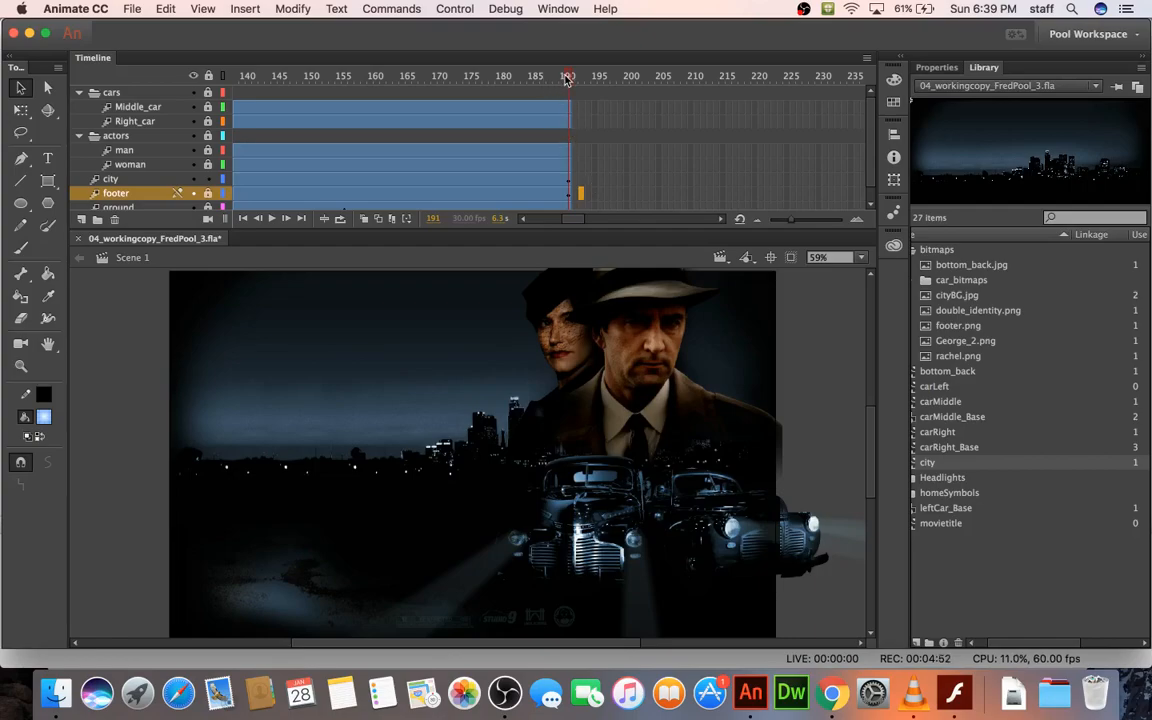
left_click_drag(568, 80, 396, 79)
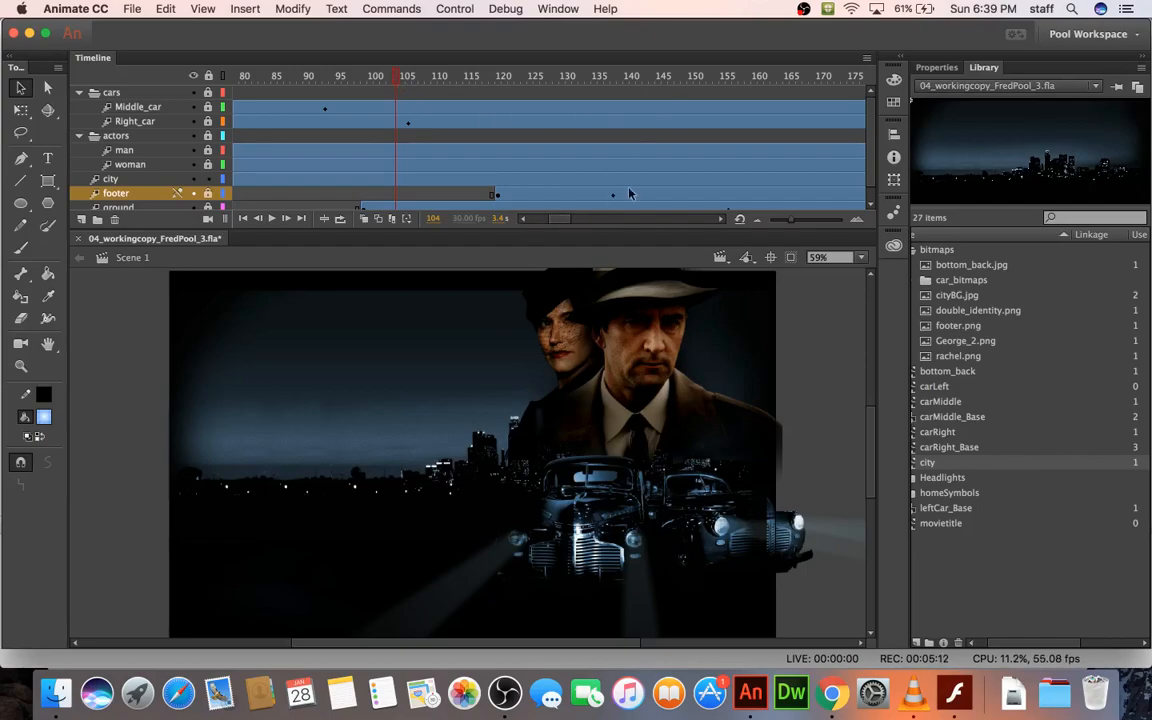
scroll(612, 190, "right", 10)
scroll(658, 183, "left", 6)
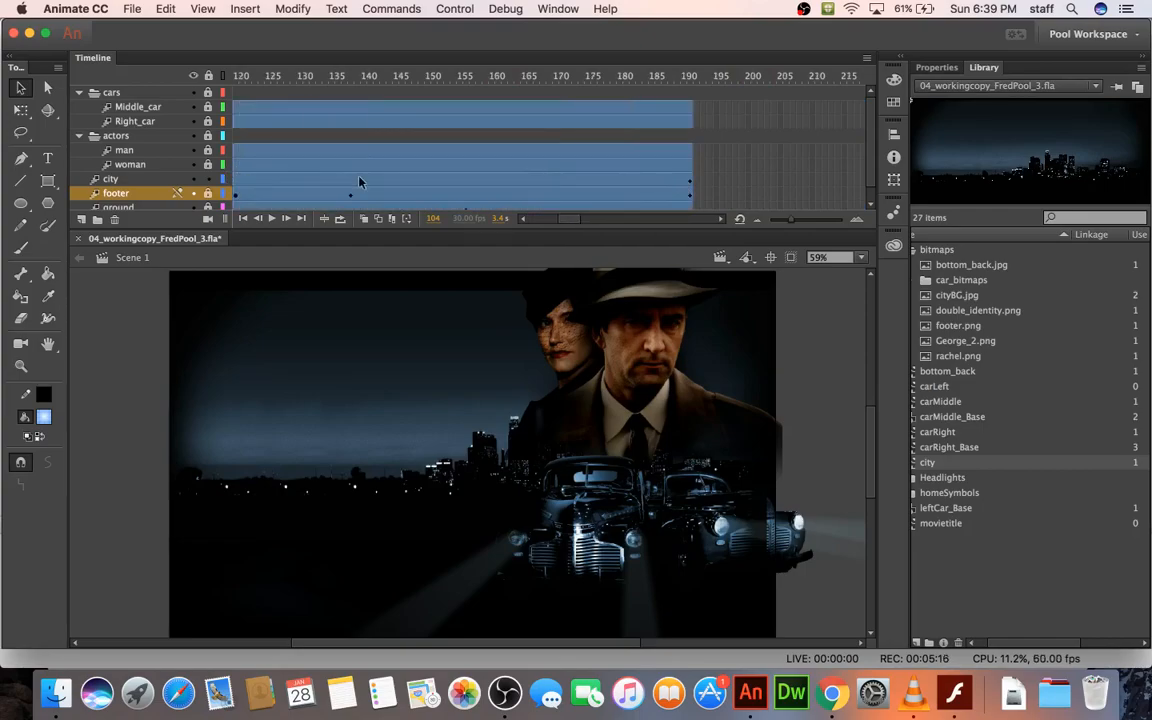
left_click(690, 180)
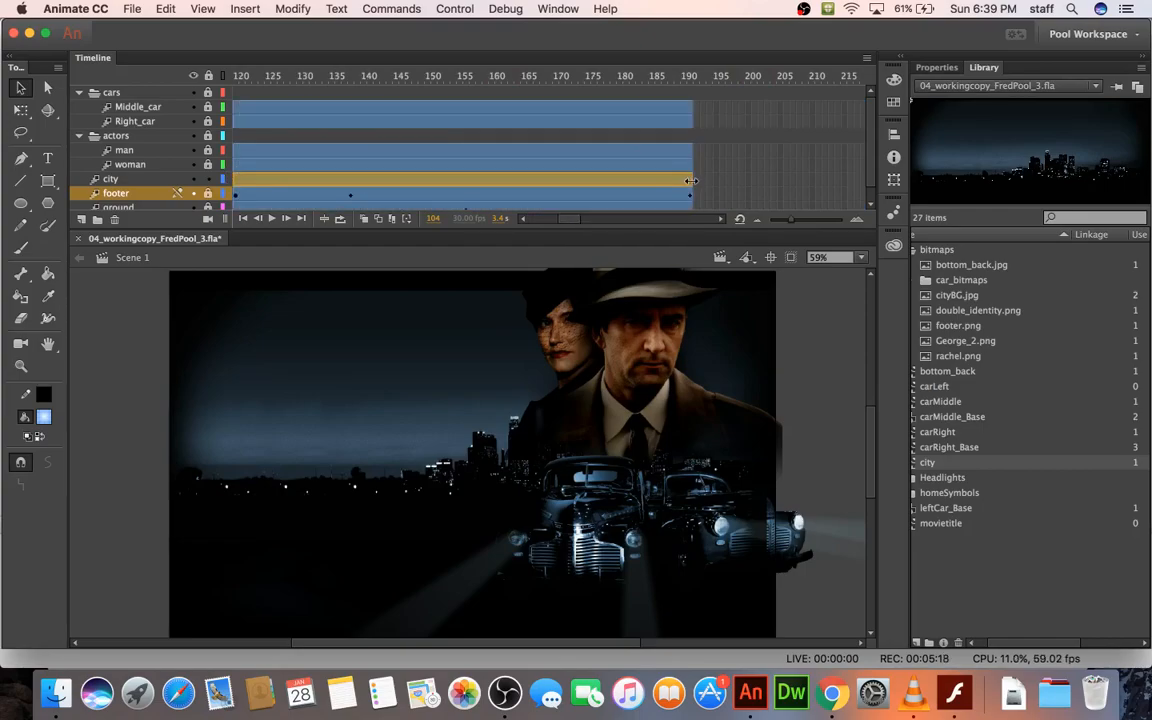
left_click_drag(690, 180, 397, 180)
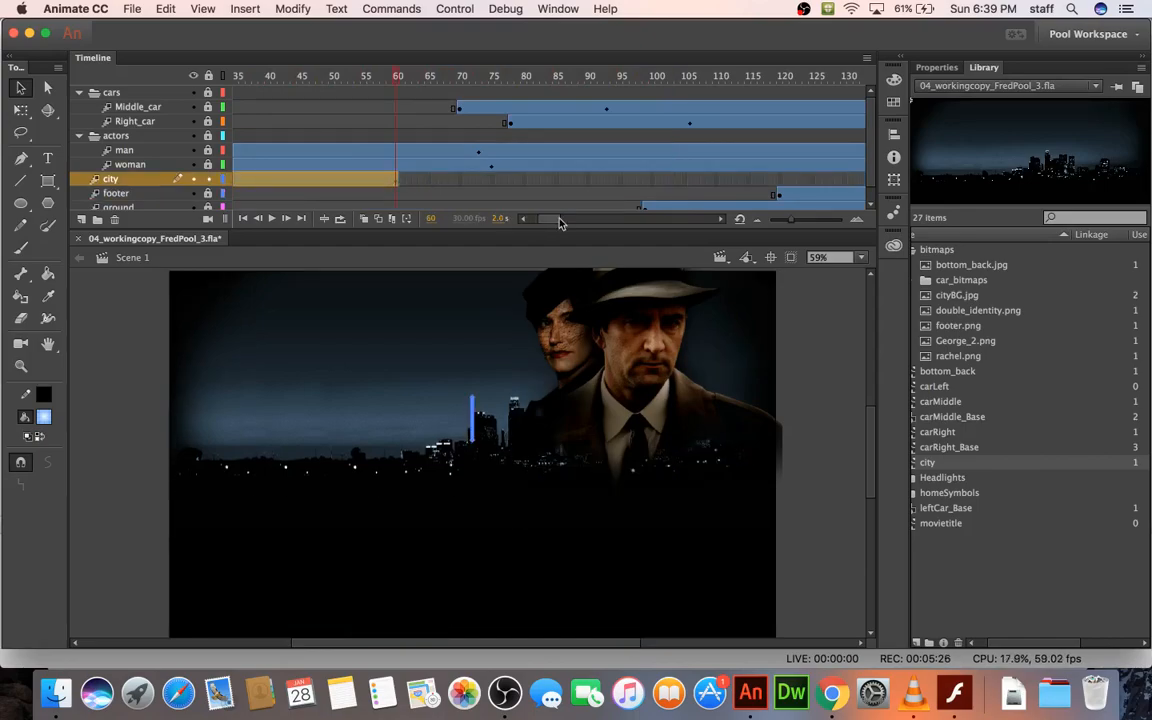
Step: Move the start of the city tween to frame 10 and extend its end to frame 191 without shifting the frame 60 keyframe
left_click_drag(553, 220, 540, 220)
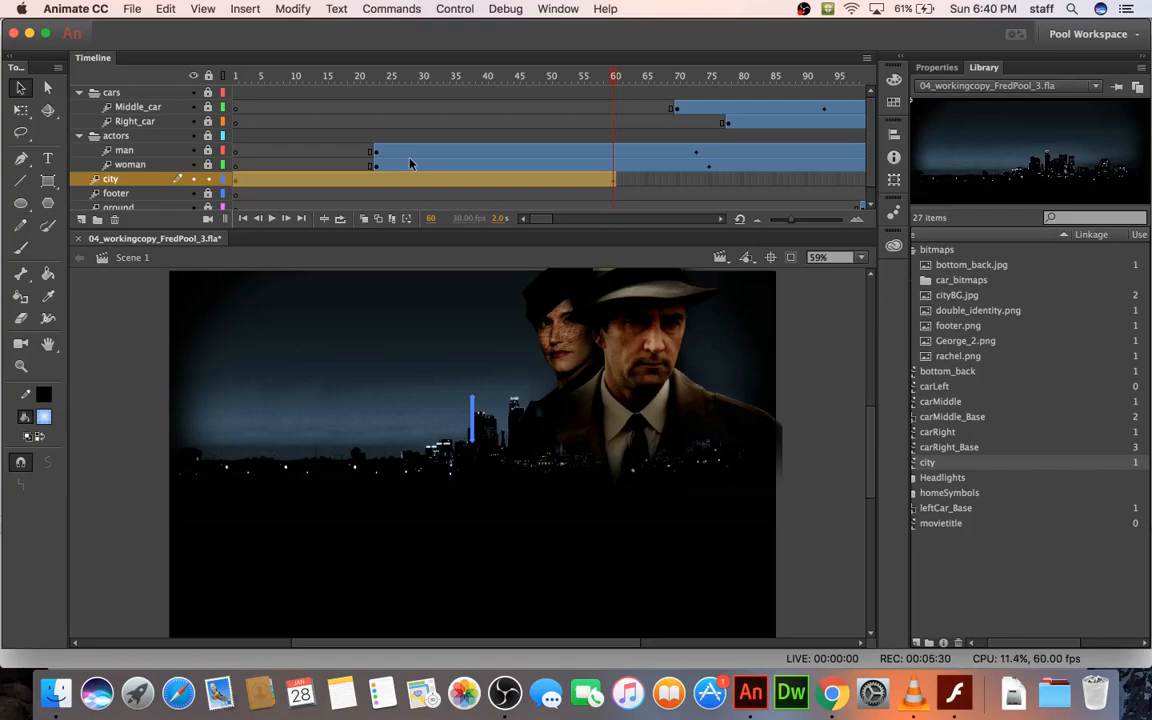
left_click(237, 80)
left_click_drag(237, 80, 597, 80)
left_click(600, 180)
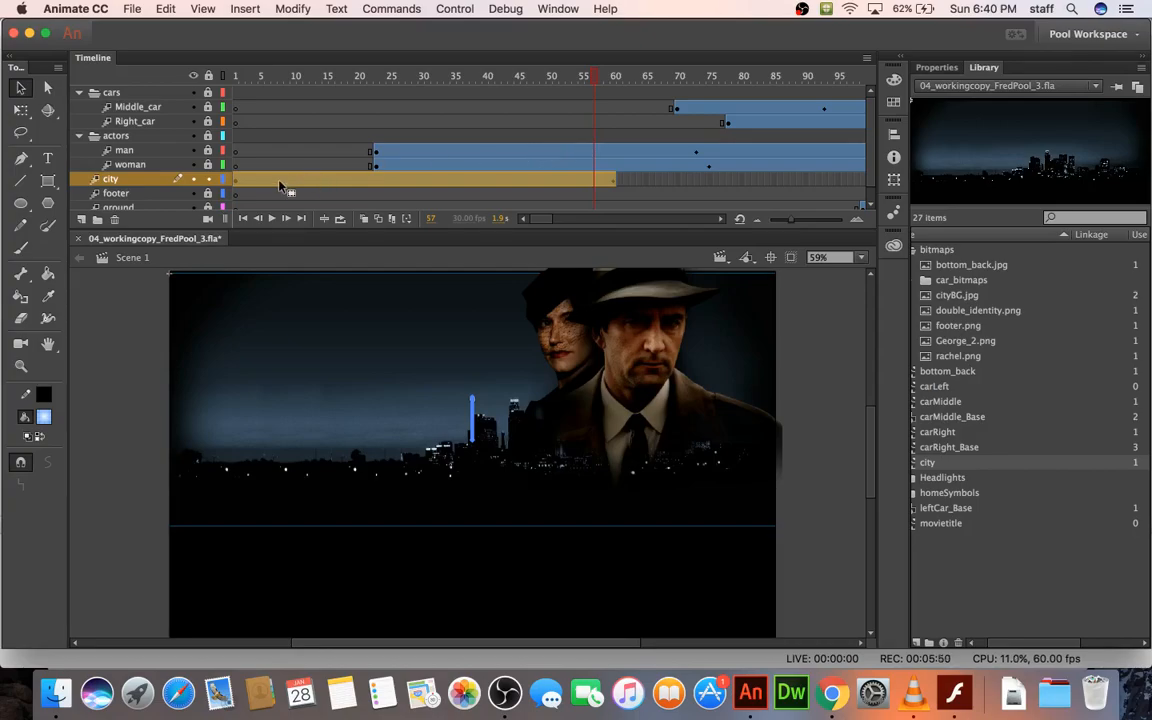
left_click_drag(238, 183, 298, 183)
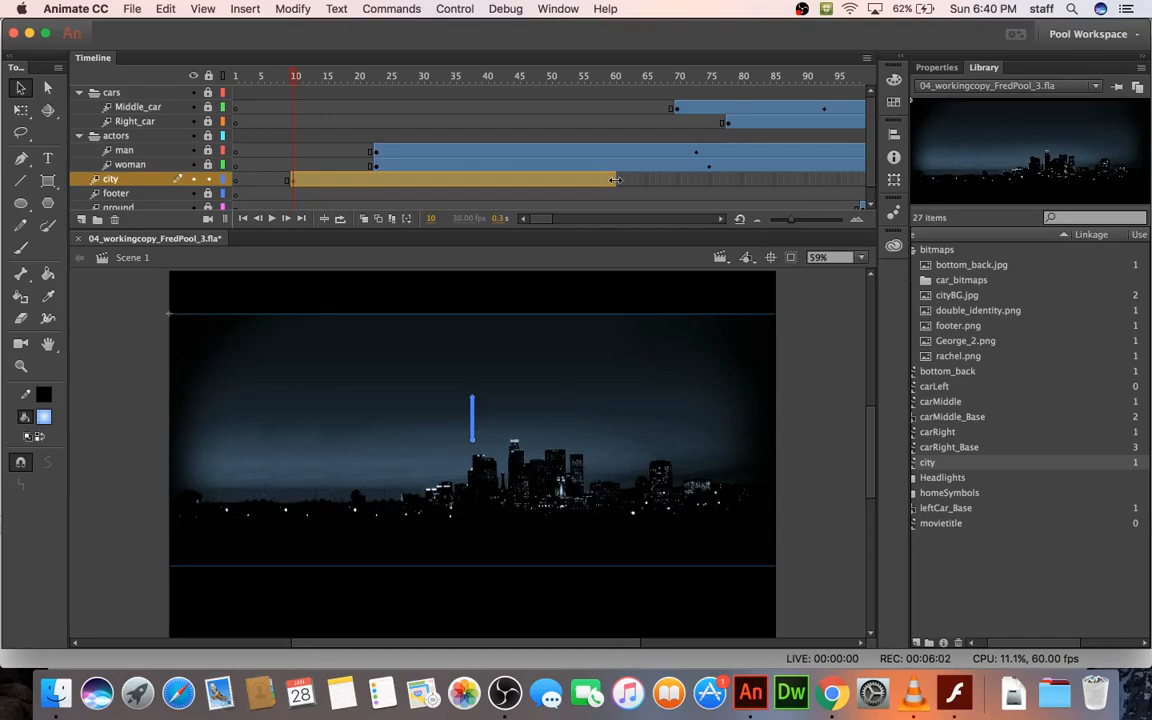
left_click_drag(615, 180, 684, 180)
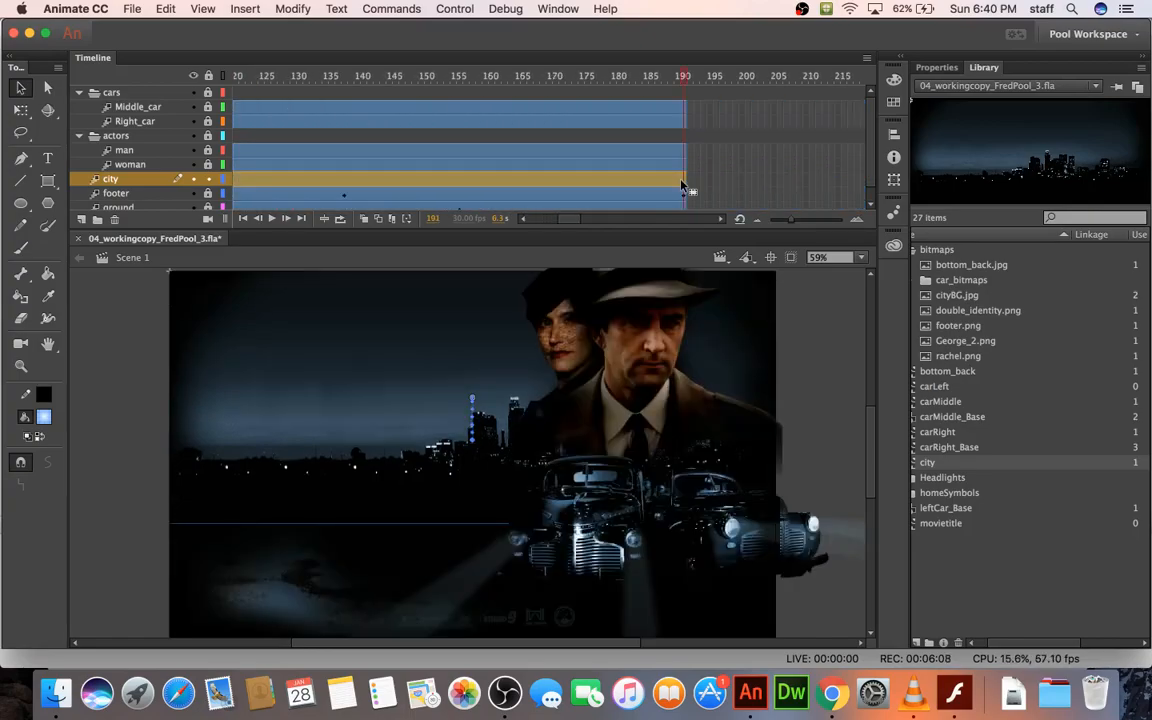
left_click_drag(573, 222, 536, 224)
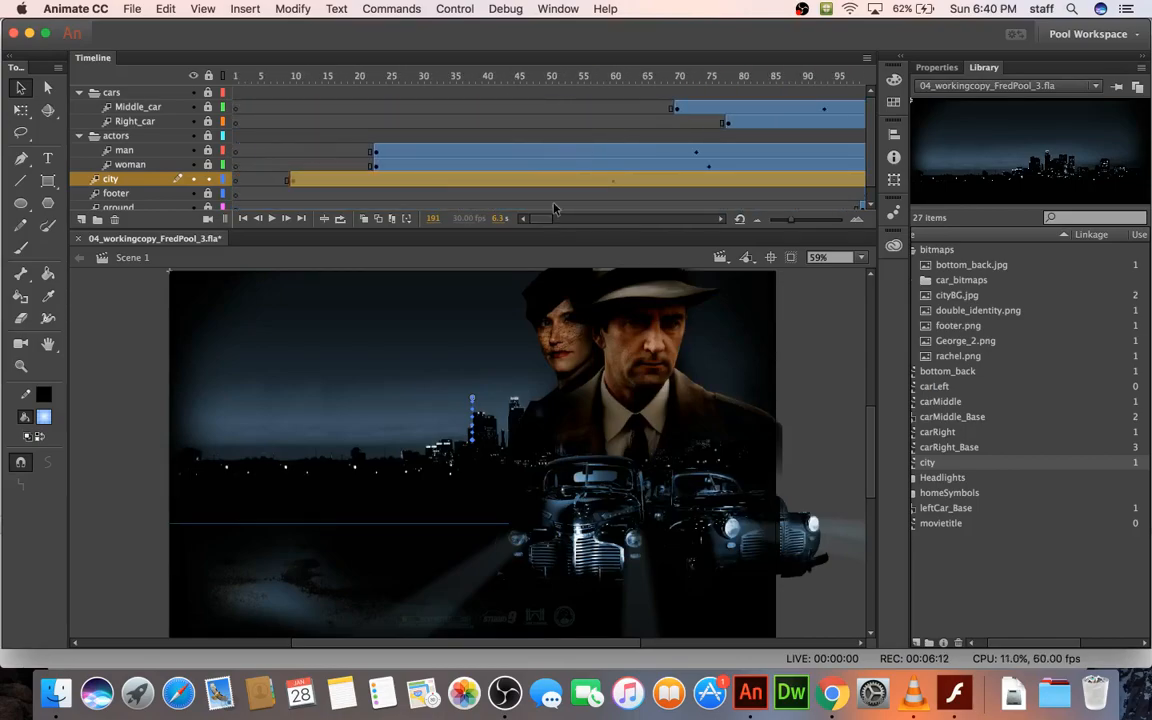
Step: Move the city tween's property keyframe from frame 60 to frame 40
left_click(561, 164)
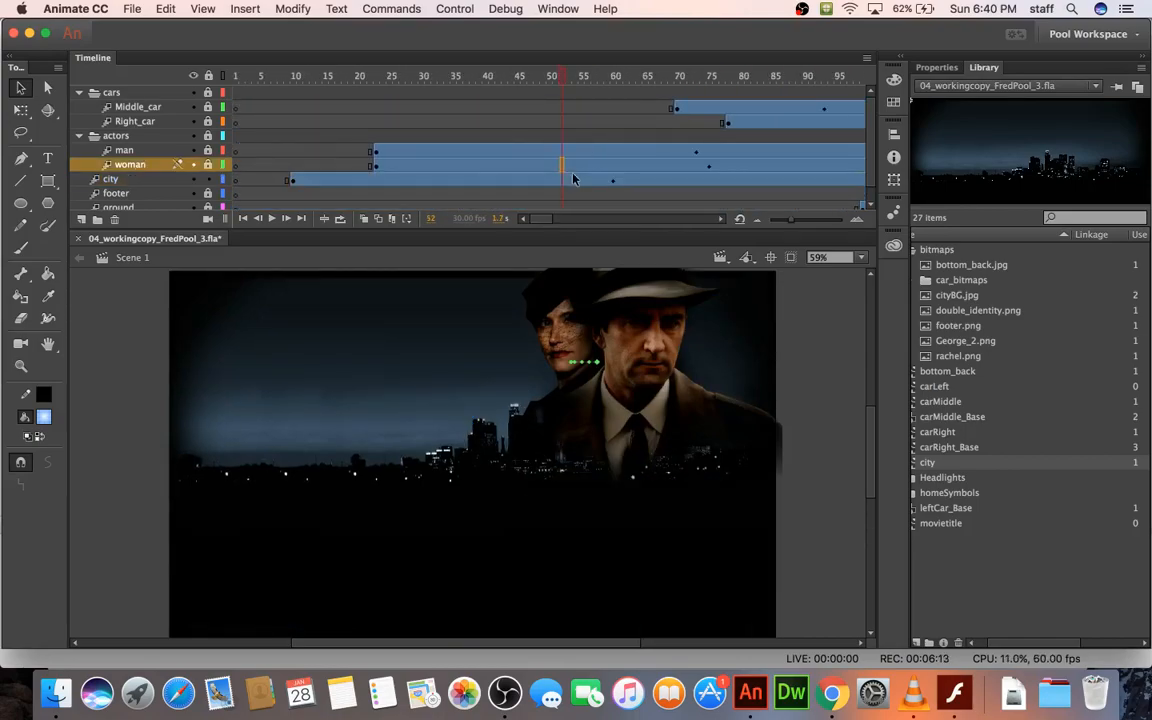
left_click(296, 180)
left_click(293, 164)
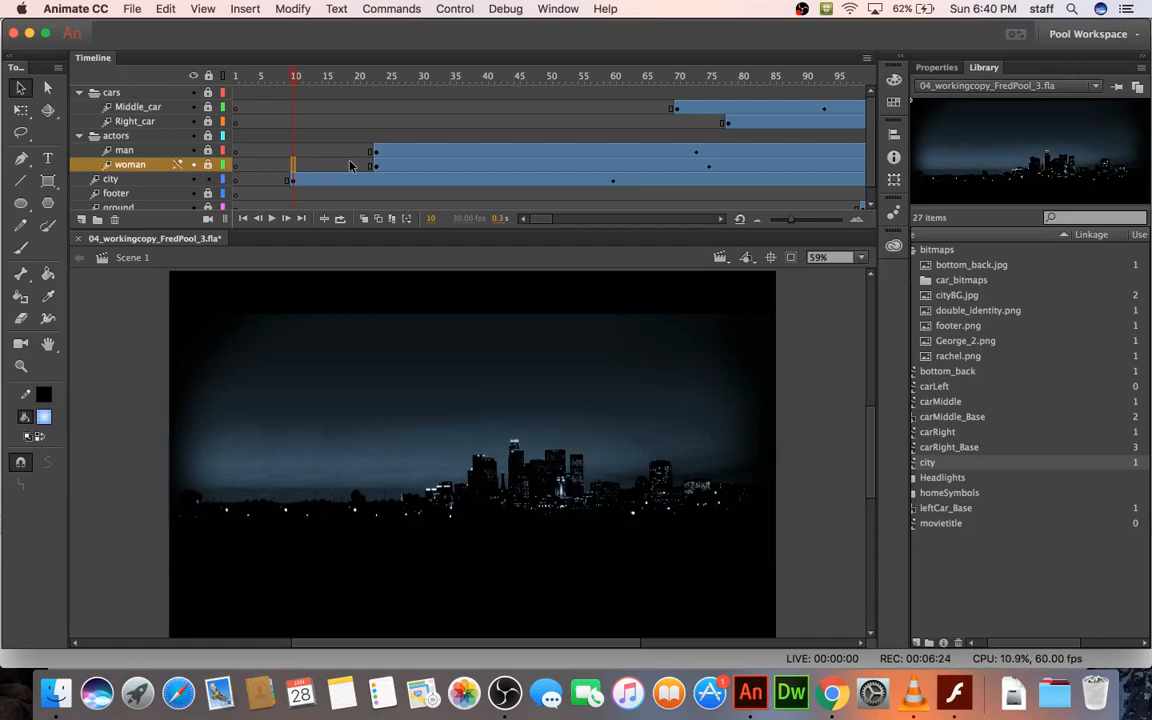
left_click(614, 180)
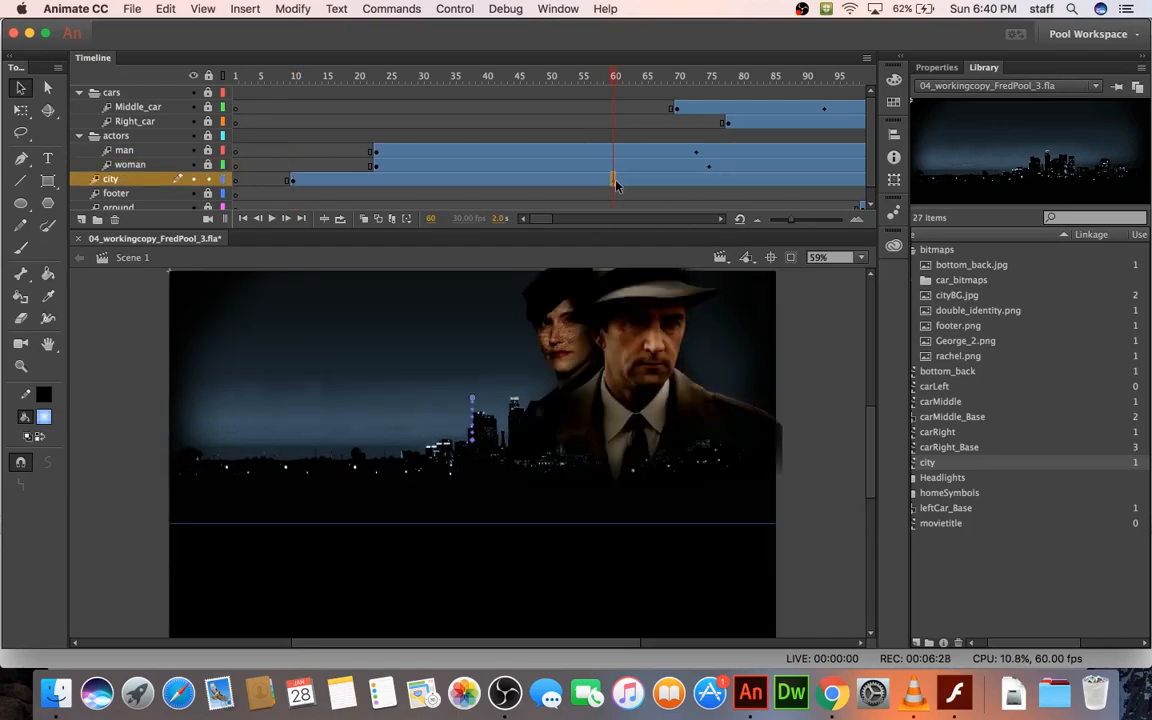
left_click_drag(614, 183, 486, 183)
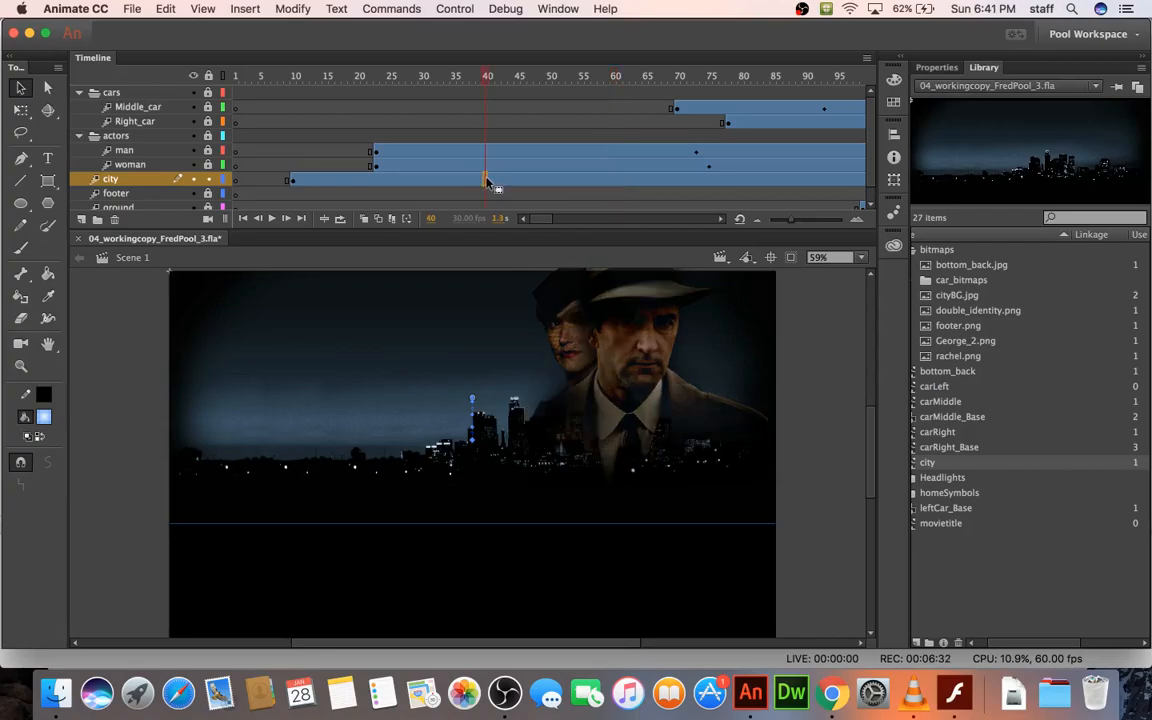
left_click_drag(290, 182, 566, 187)
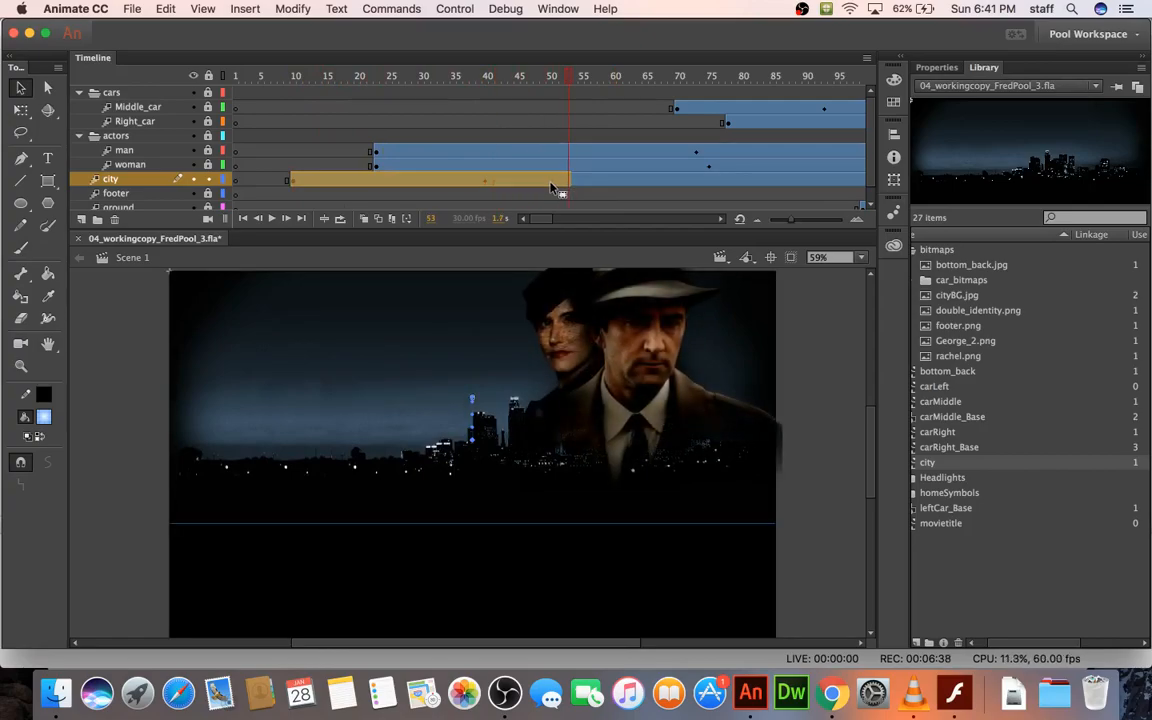
left_click(510, 125)
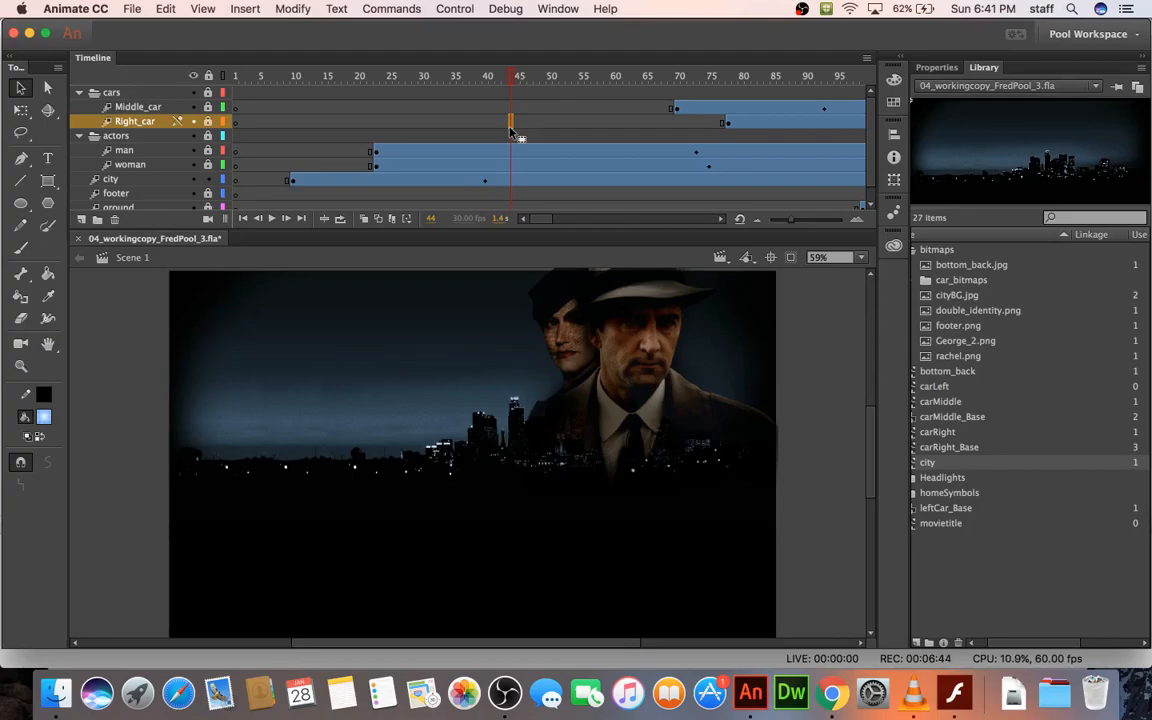
Step: At frame 10, apply an Alpha color effect of 0% to the city instance
left_click(292, 180)
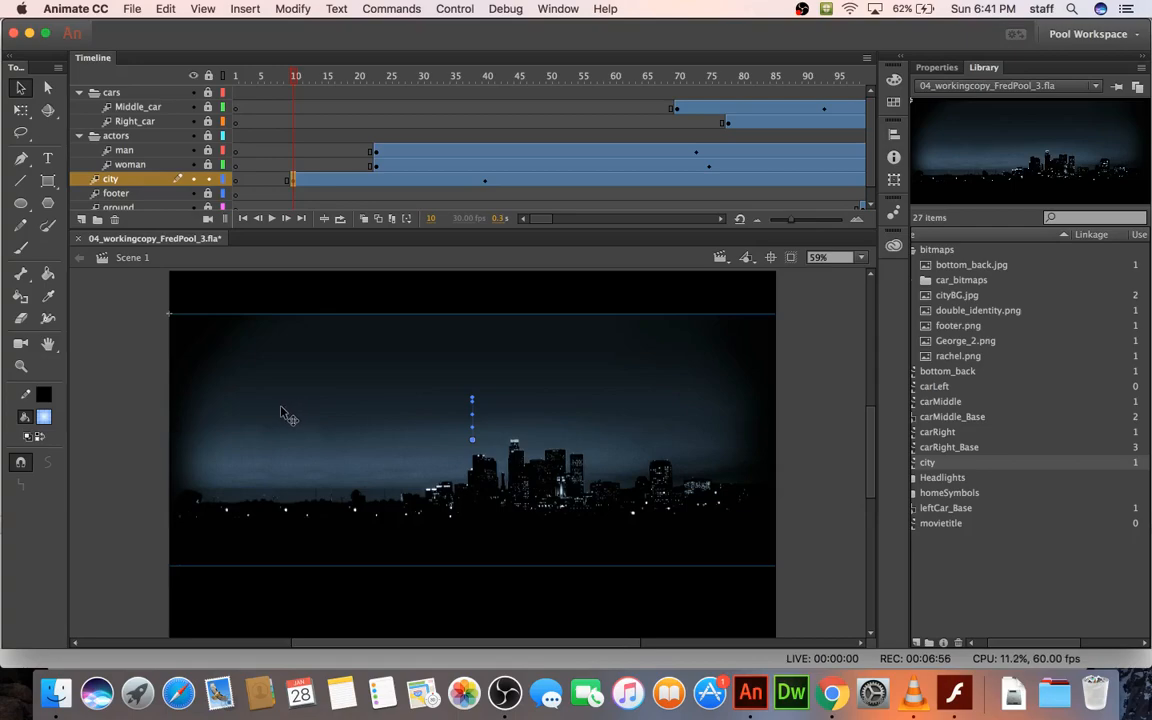
left_click(937, 67)
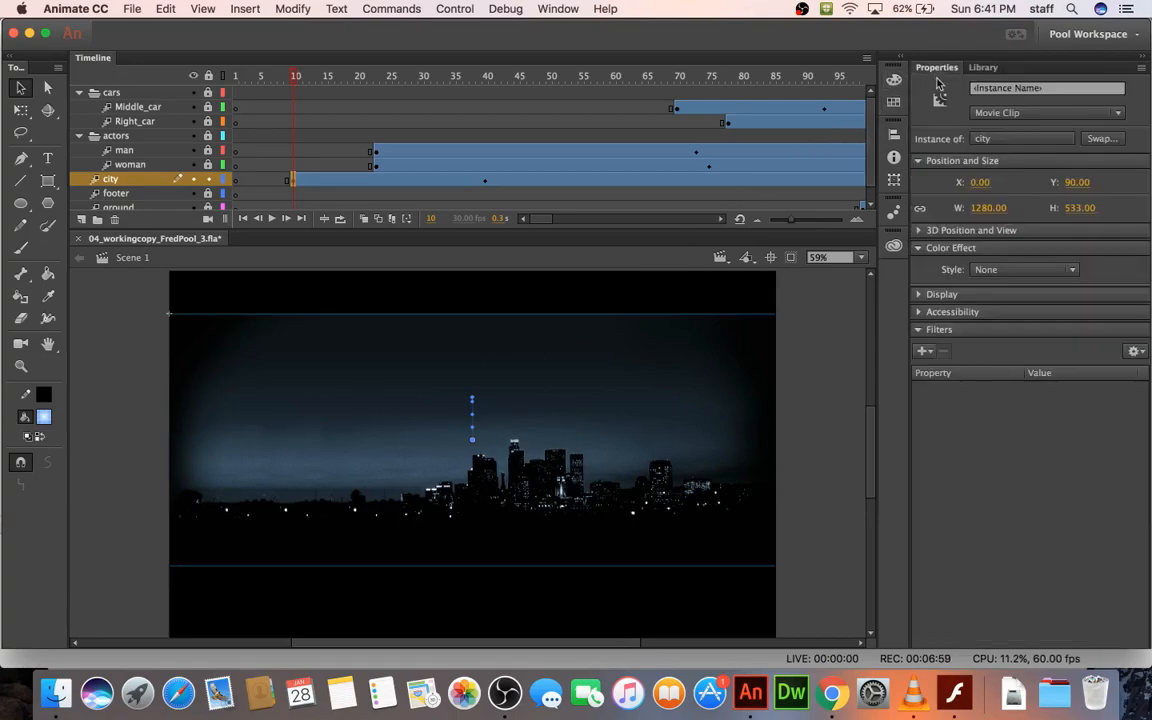
left_click(1018, 270)
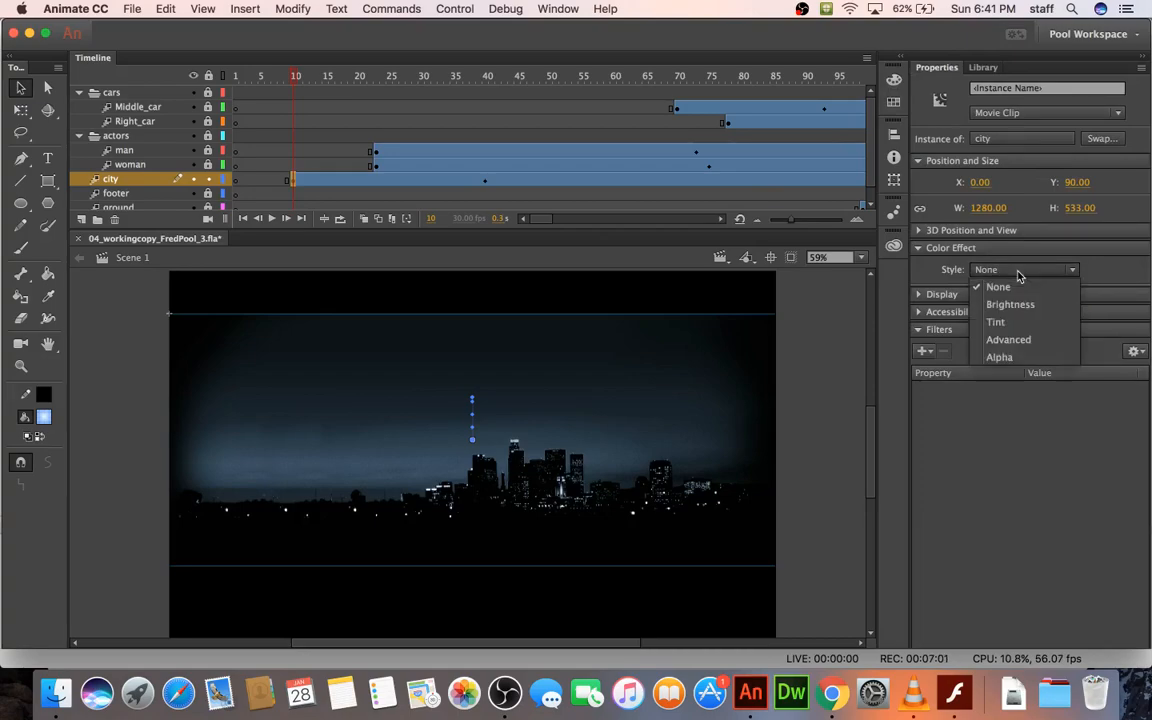
left_click(1000, 357)
left_click(1100, 294)
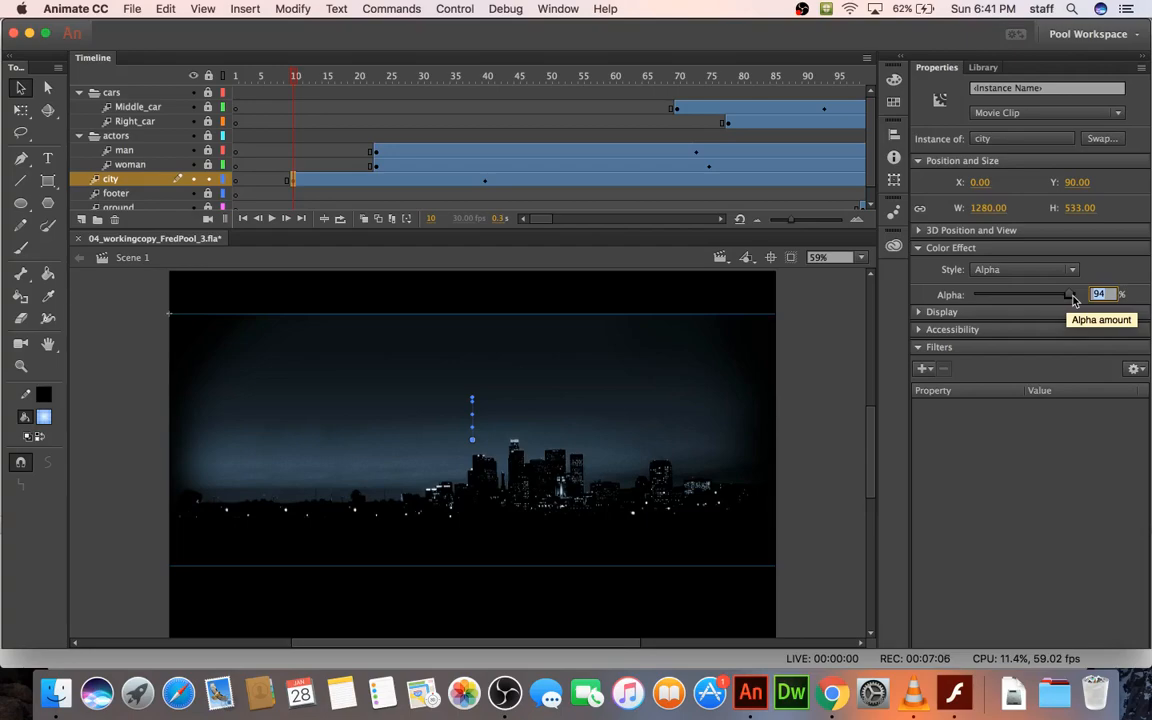
type("0")
key("Return")
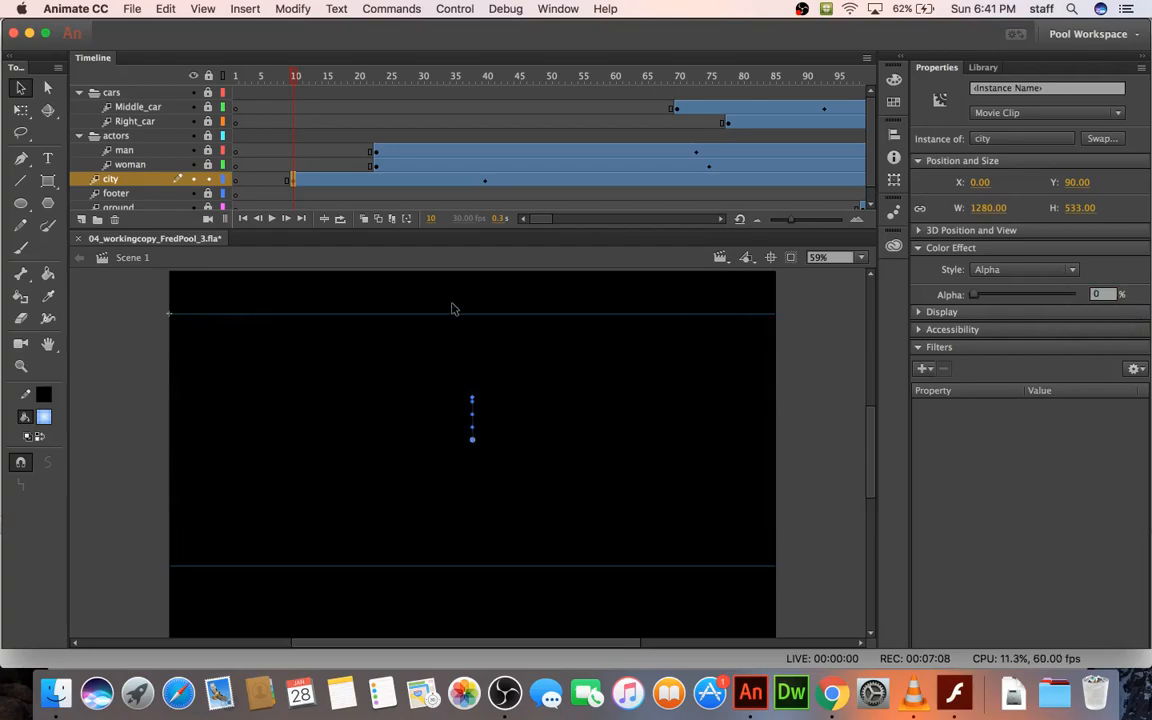
Step: Test the movie to preview the city's fade and close the preview
key("super+Return")
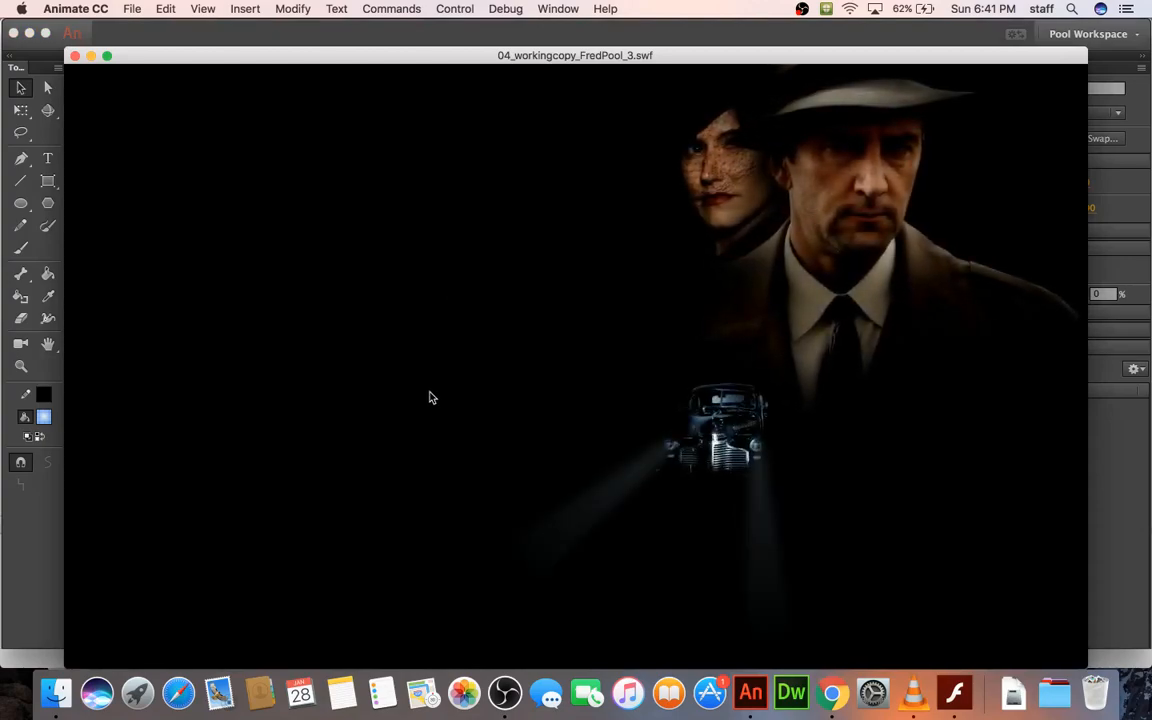
left_click(74, 56)
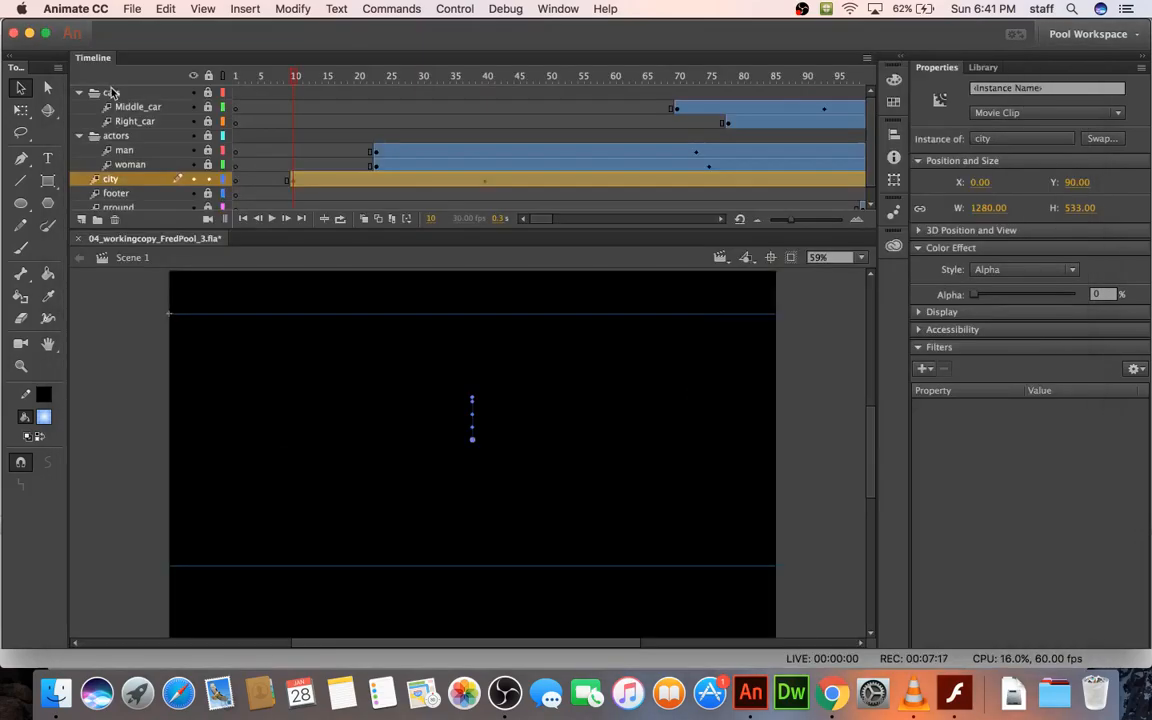
Step: At the frame 40 keyframe of the city tween, set the city instance's alpha to 100%
left_click(486, 186)
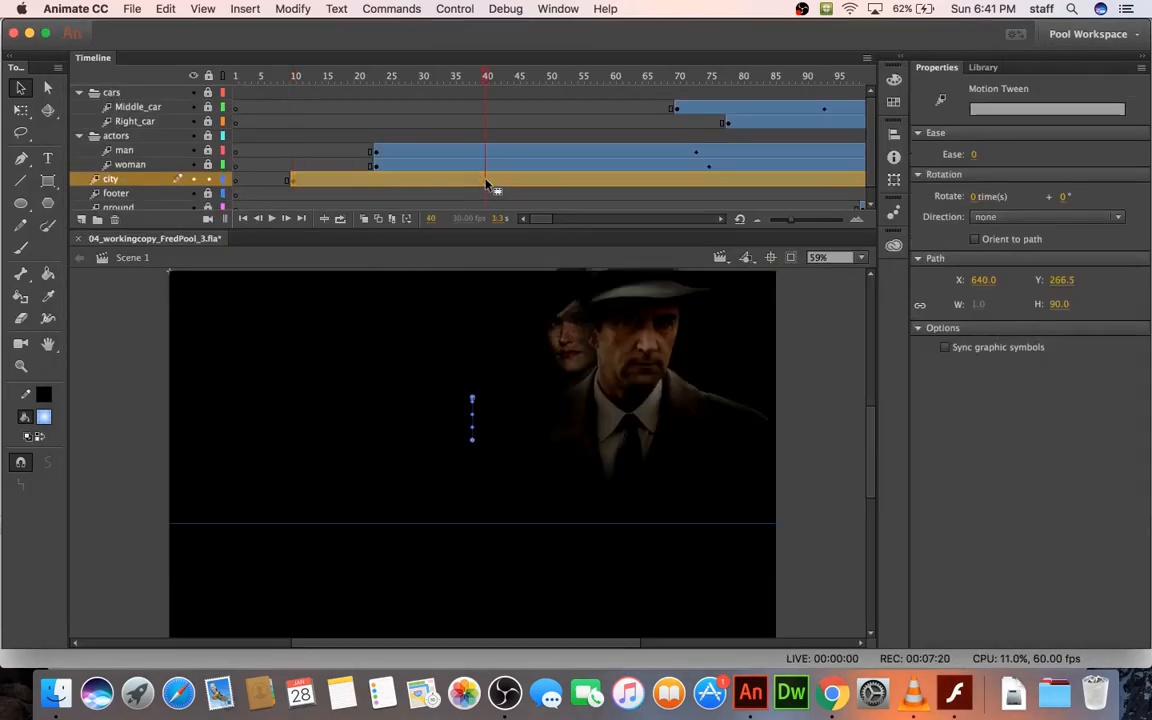
left_click(441, 164)
left_click(486, 181)
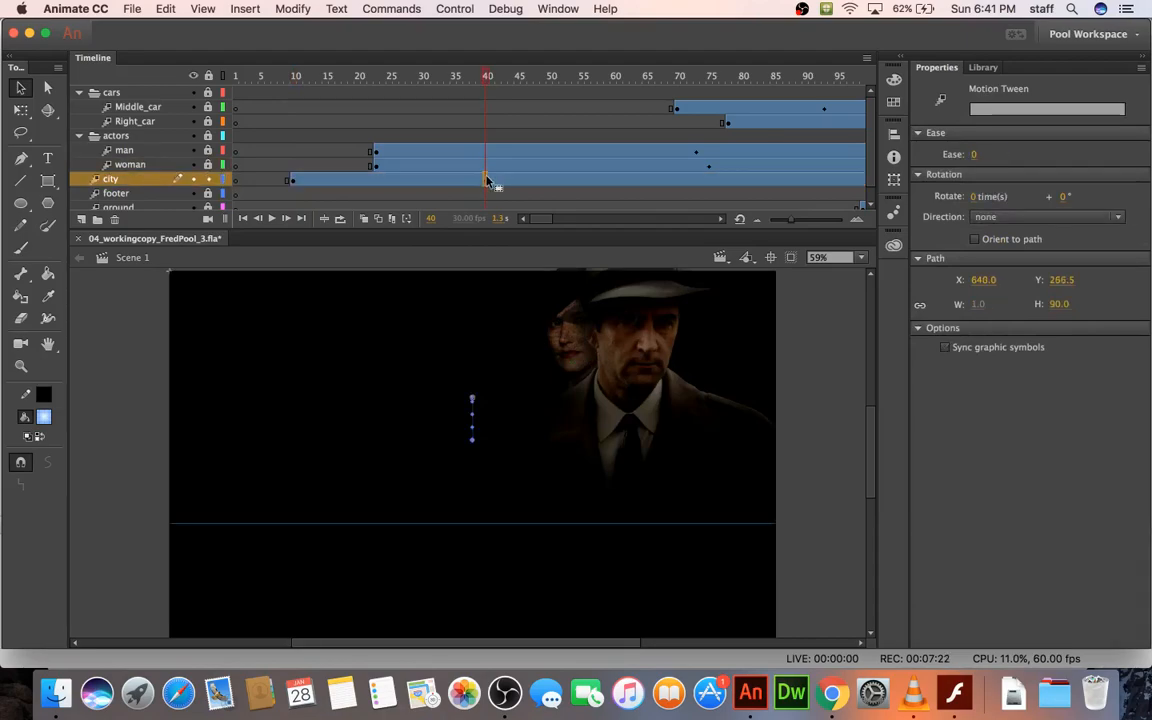
left_click(450, 355)
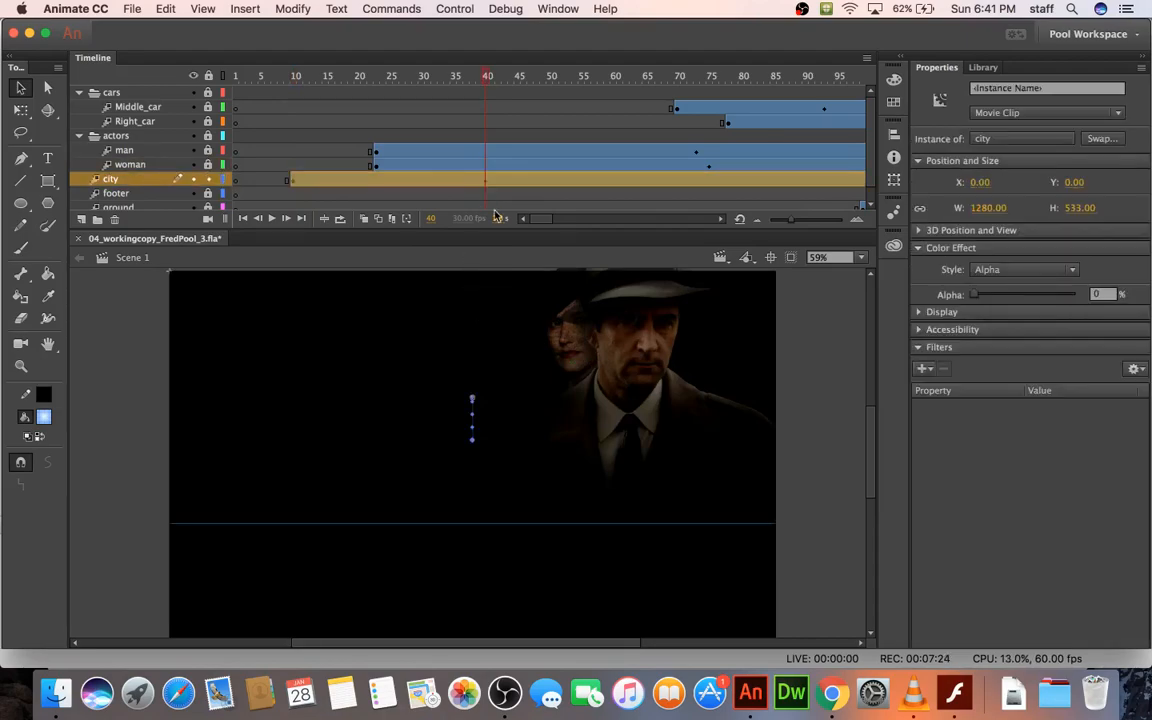
left_click(486, 180)
left_click(488, 164)
left_click(488, 180)
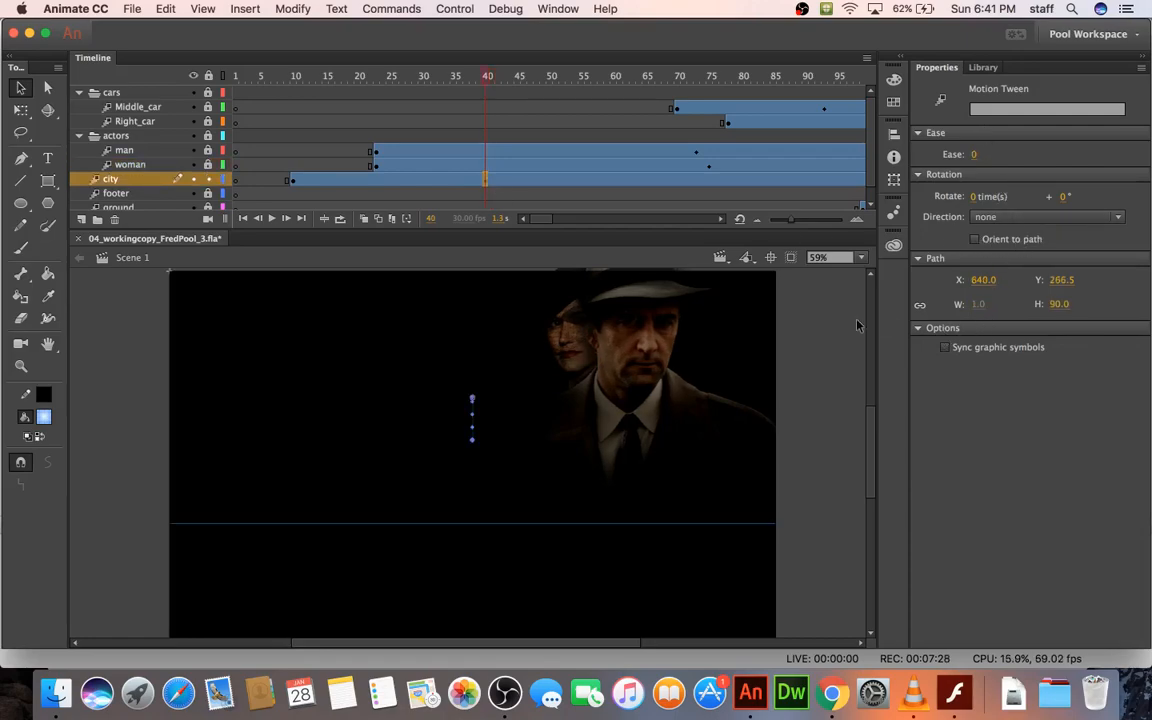
left_click(405, 296)
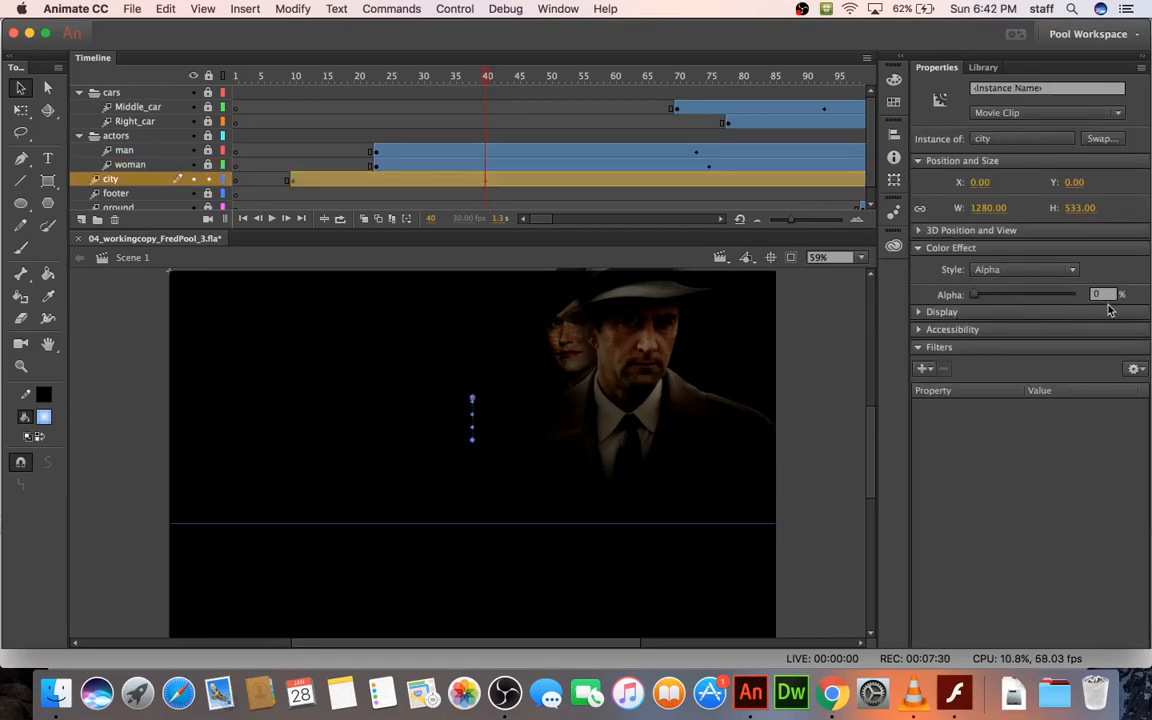
left_click(1100, 294)
type("100")
key("Return")
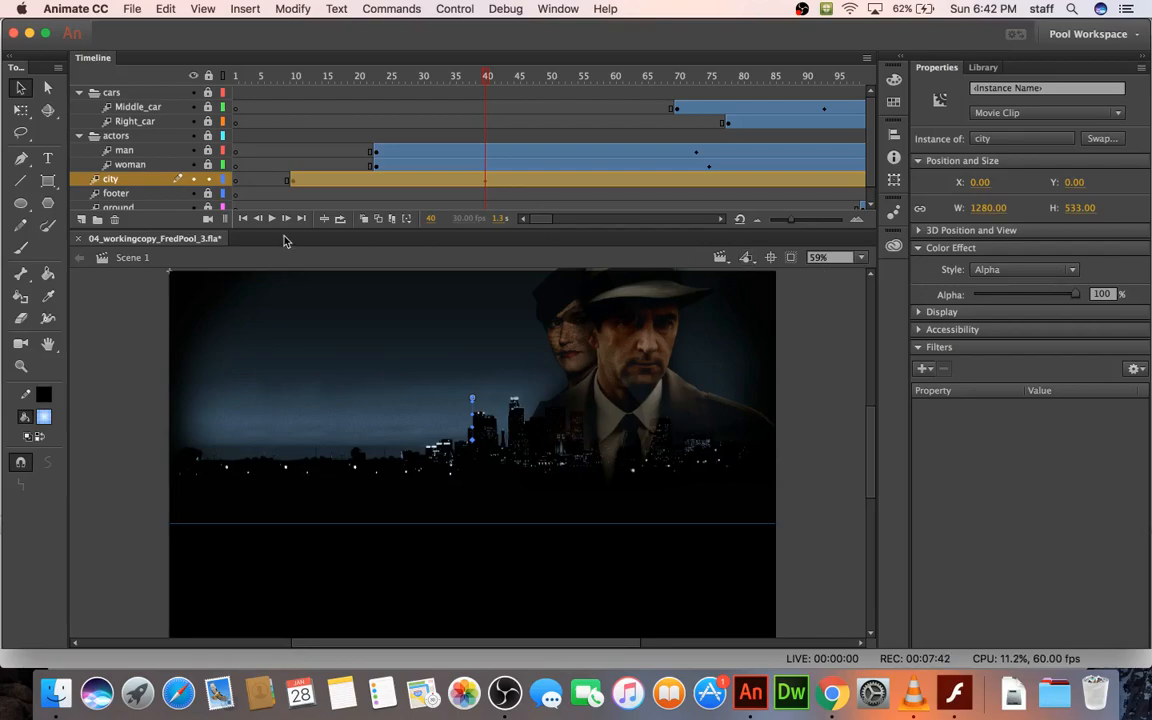
Step: Compare the city at frames 10 and 40, test the movie to check its fade-in, and close the preview
left_click(294, 183)
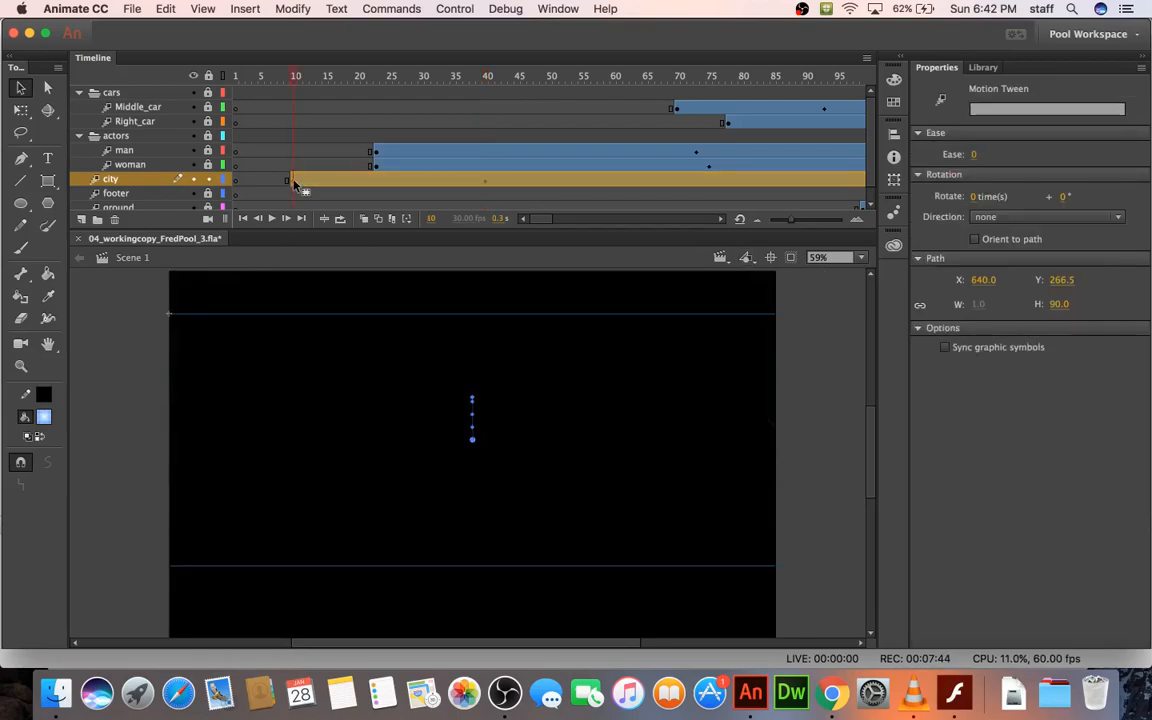
left_click(487, 185)
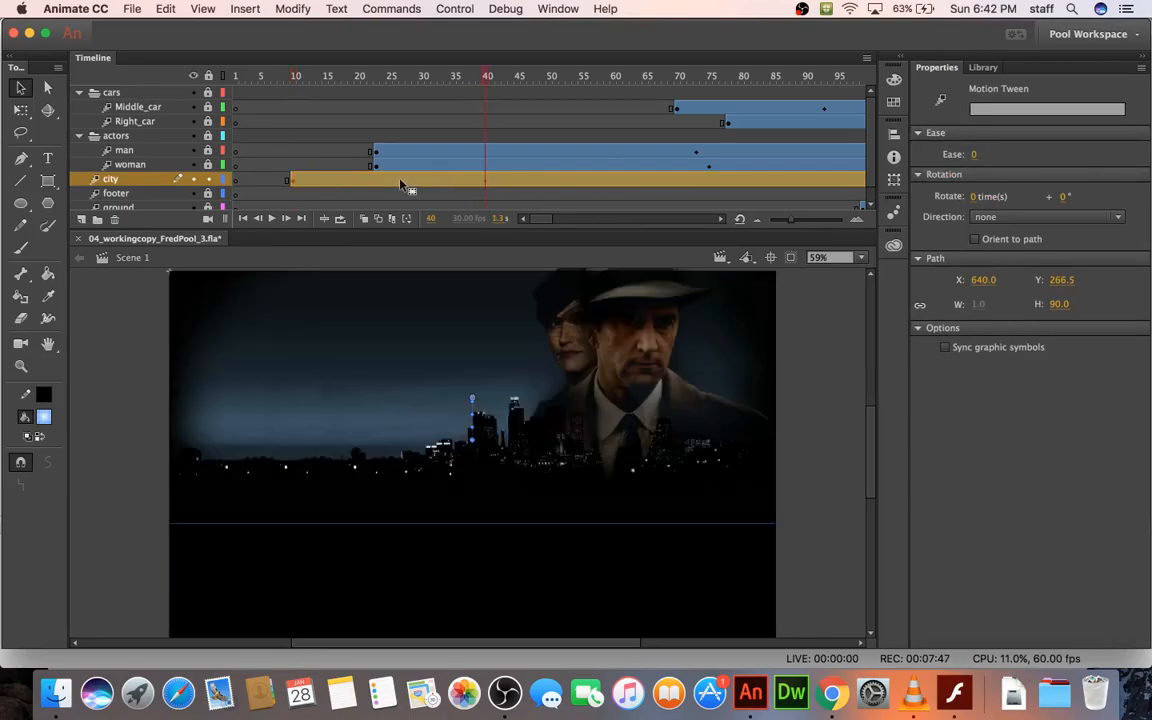
left_click(408, 303)
key("super+Return")
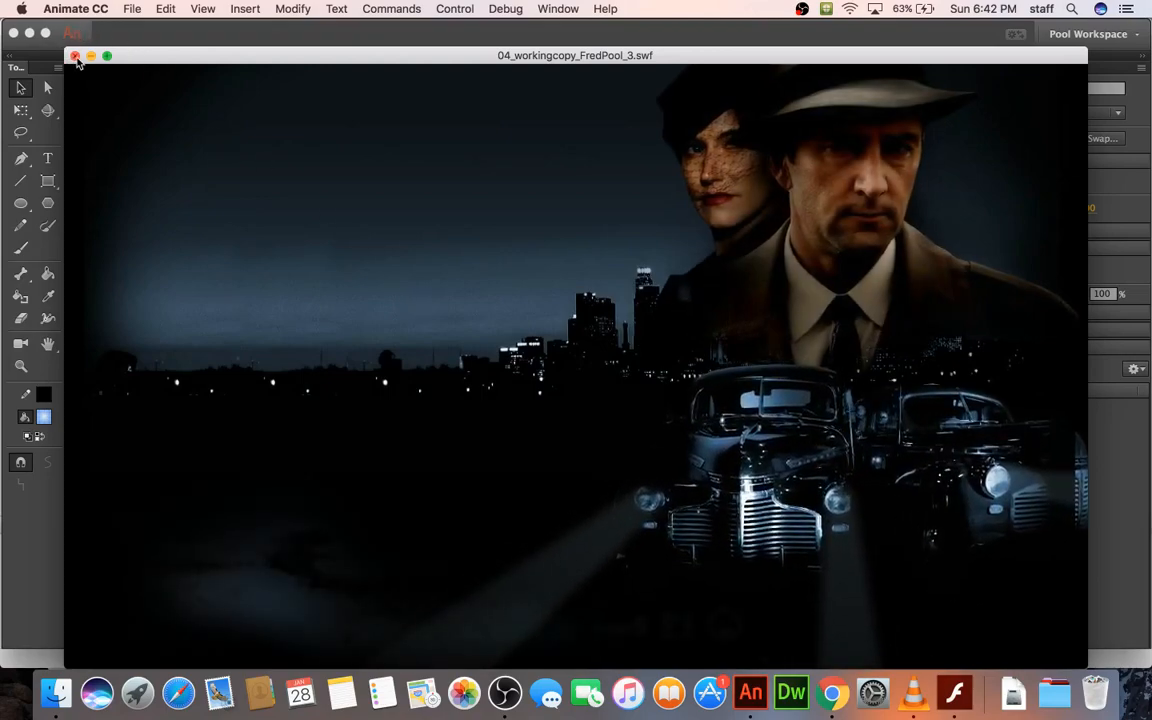
left_click(75, 56)
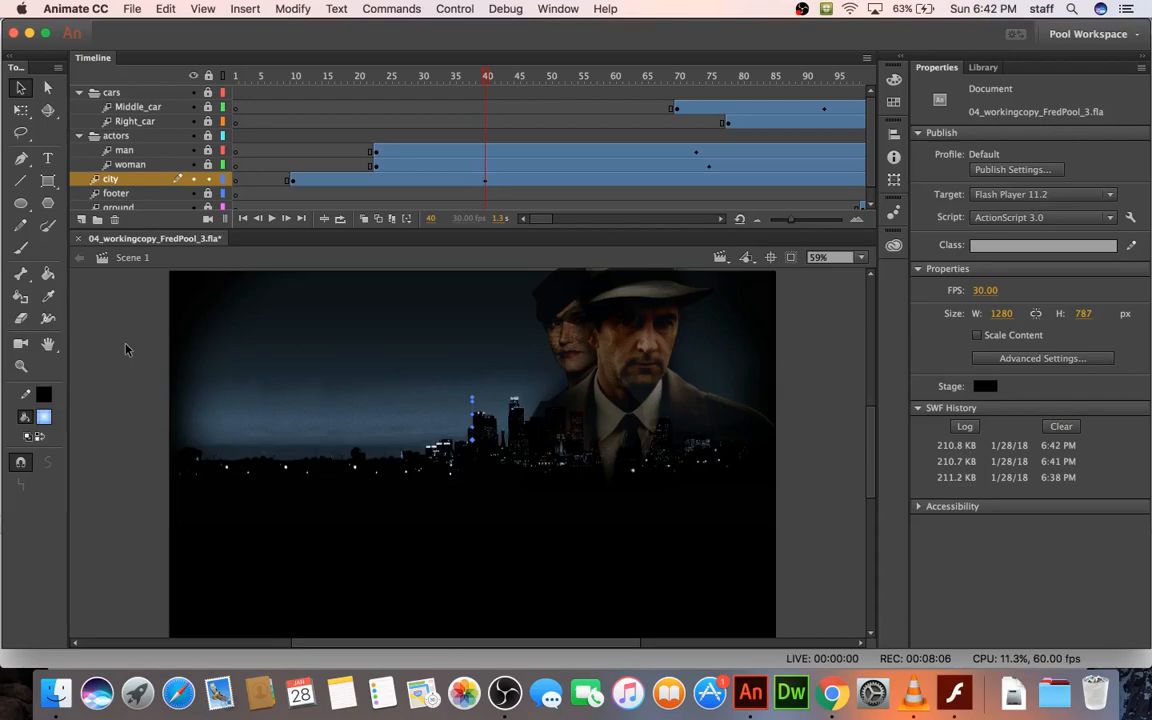
Step: Lock the city layer, unlock the woman layer and select the woman instance on the stage
left_click(565, 343)
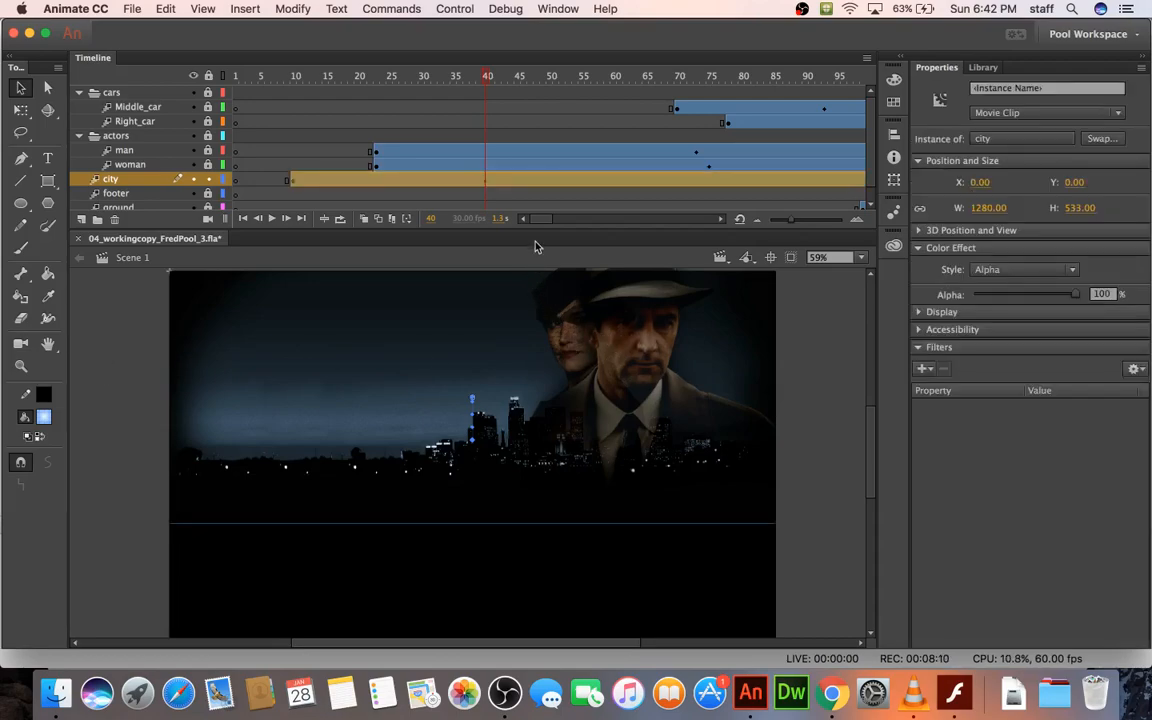
left_click(213, 183)
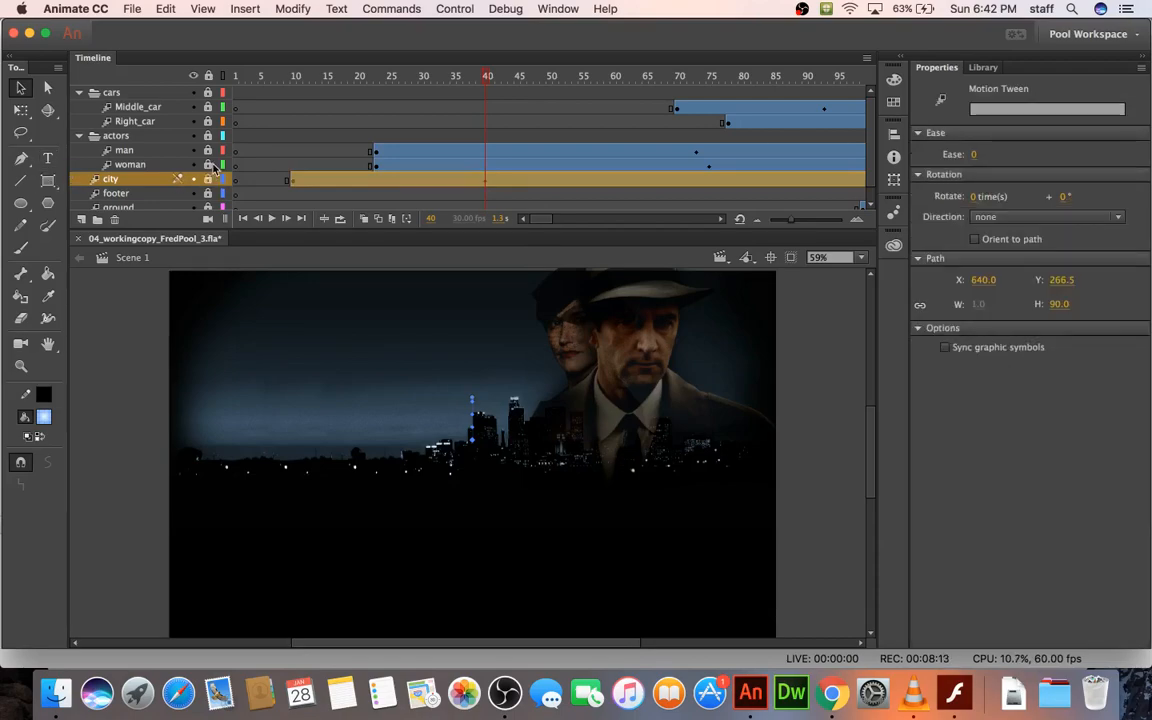
left_click(468, 165)
left_click(535, 325)
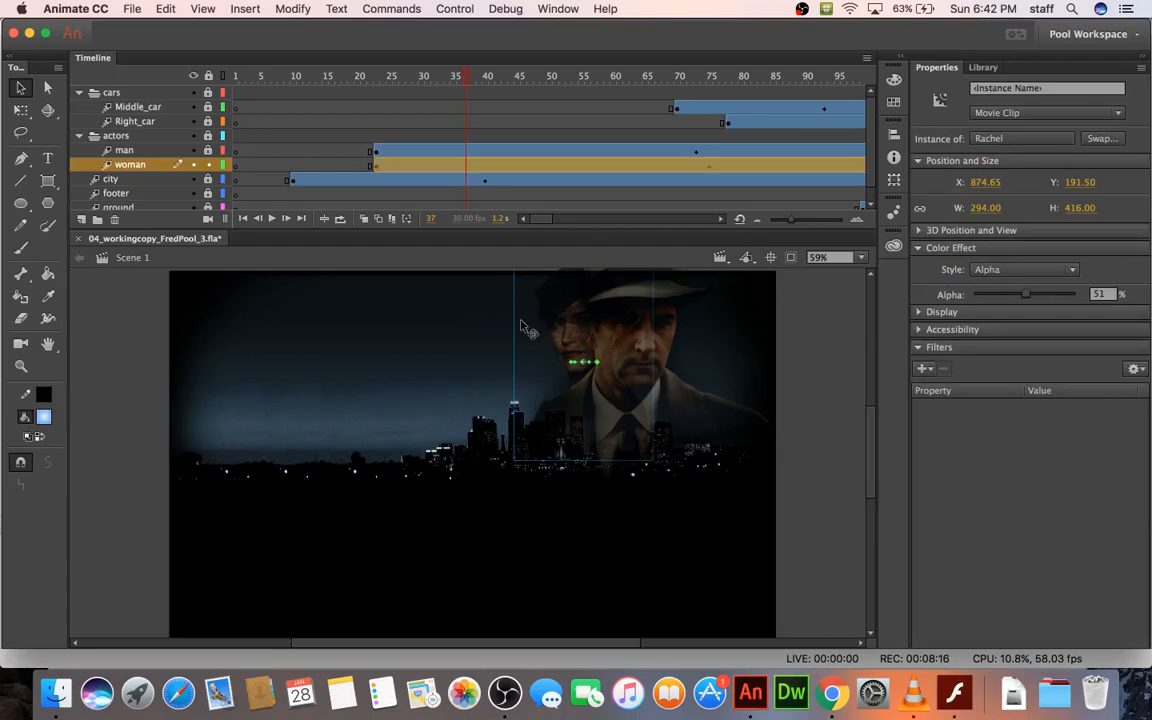
left_click(350, 332)
left_click(527, 334)
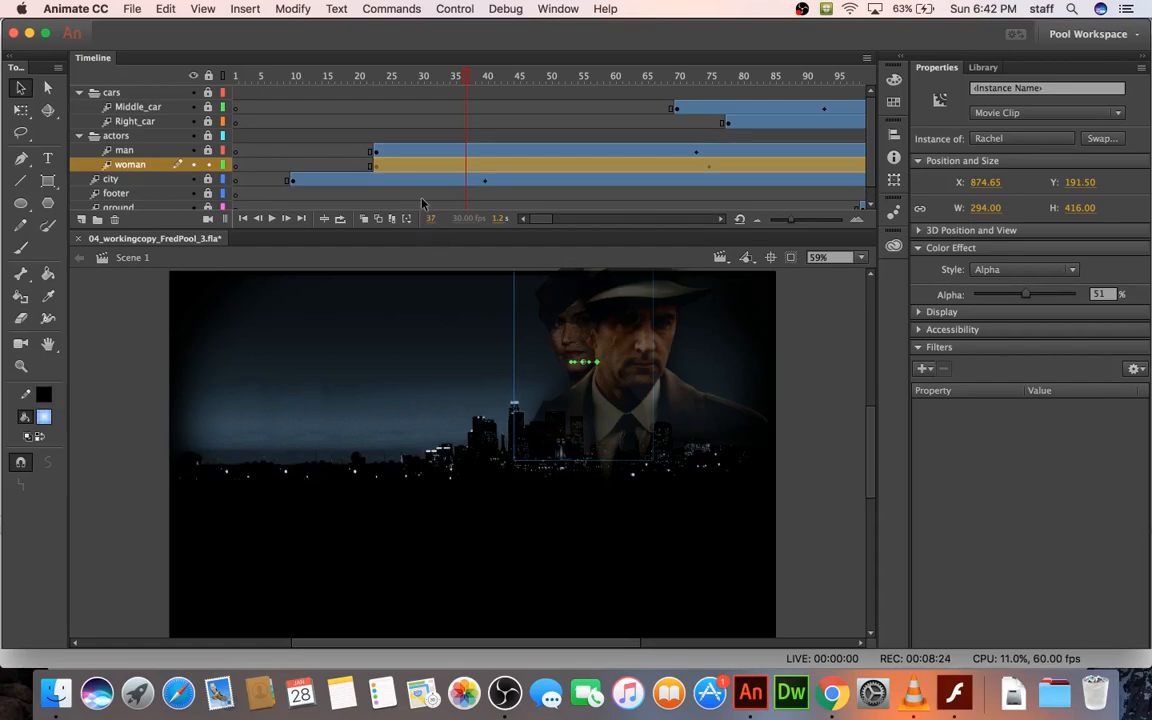
Step: At frame 23, add a Blur filter to the woman instance with Blur X and Blur Y at 20 px
left_click(378, 168)
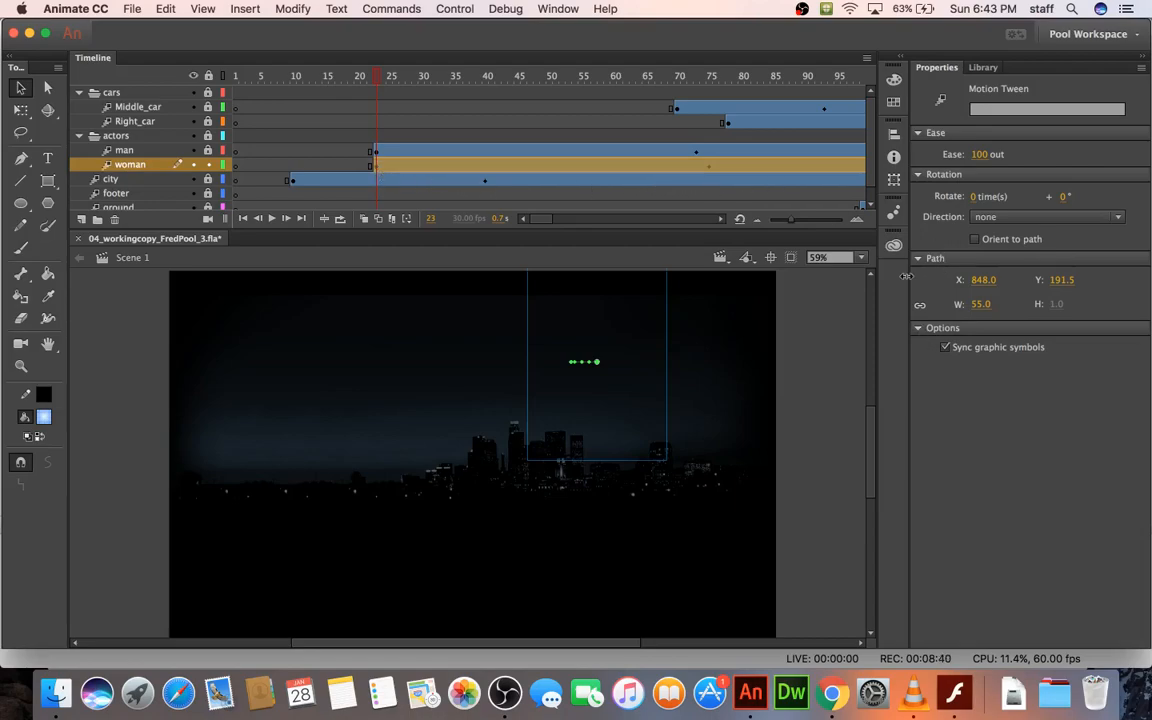
left_click(528, 312)
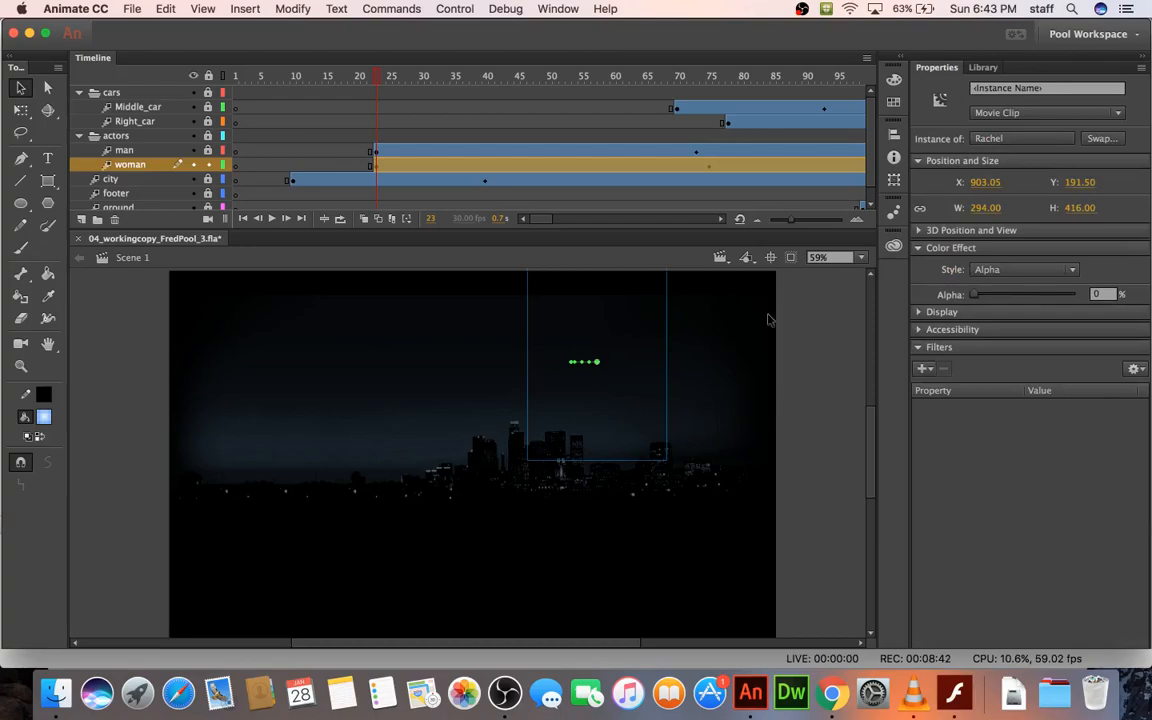
left_click(923, 369)
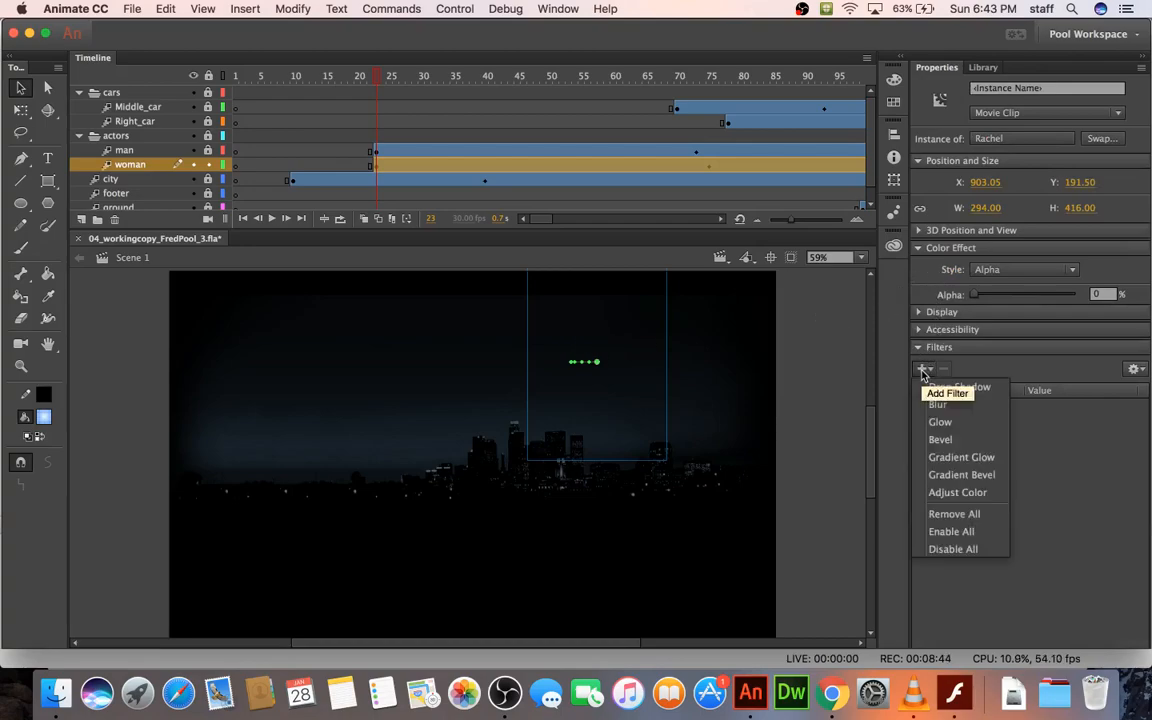
left_click(940, 405)
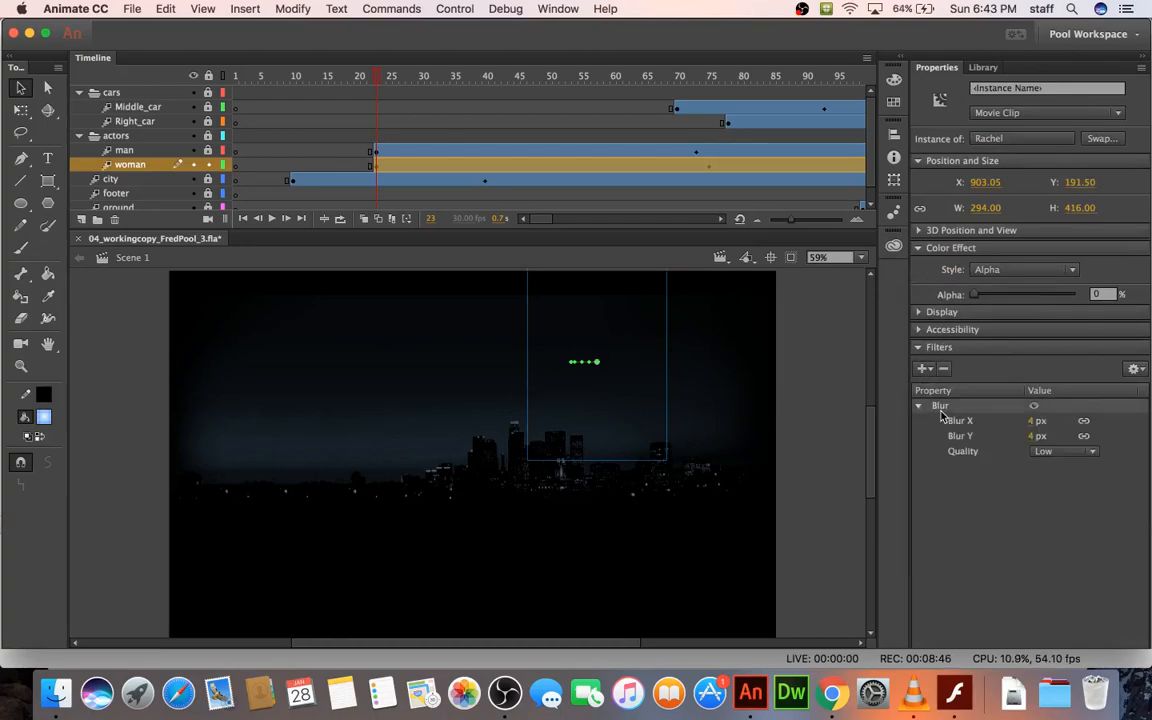
left_click(1034, 424)
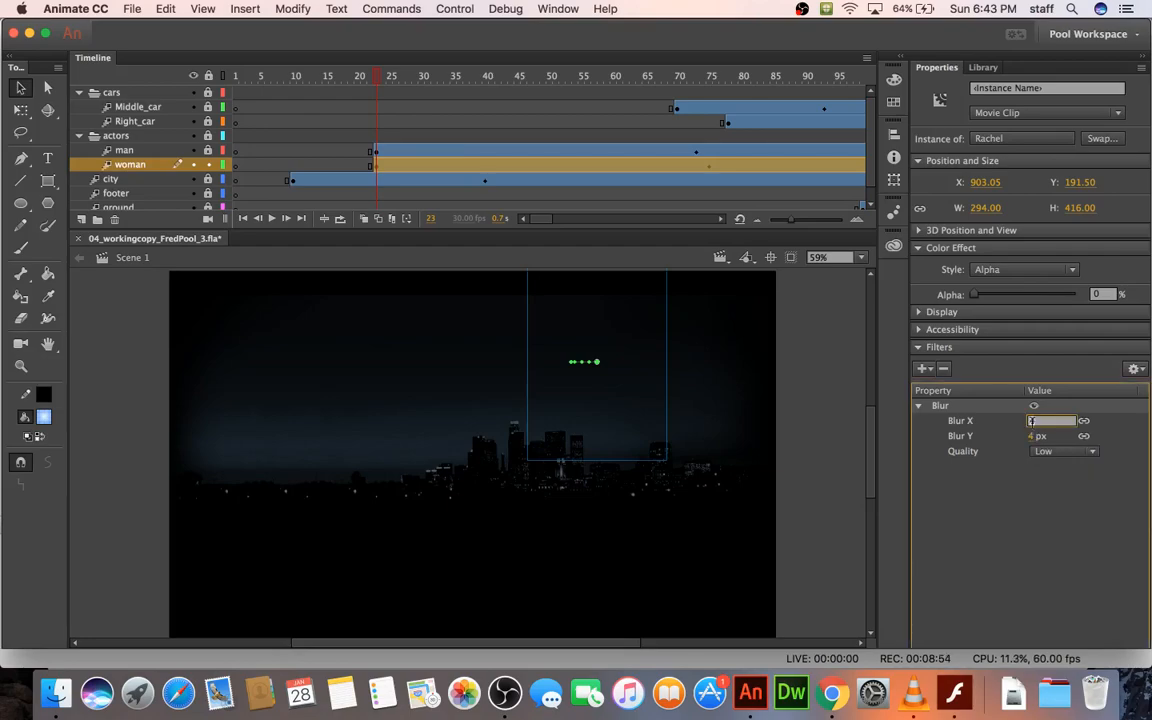
type("20")
key("Tab")
key("Return")
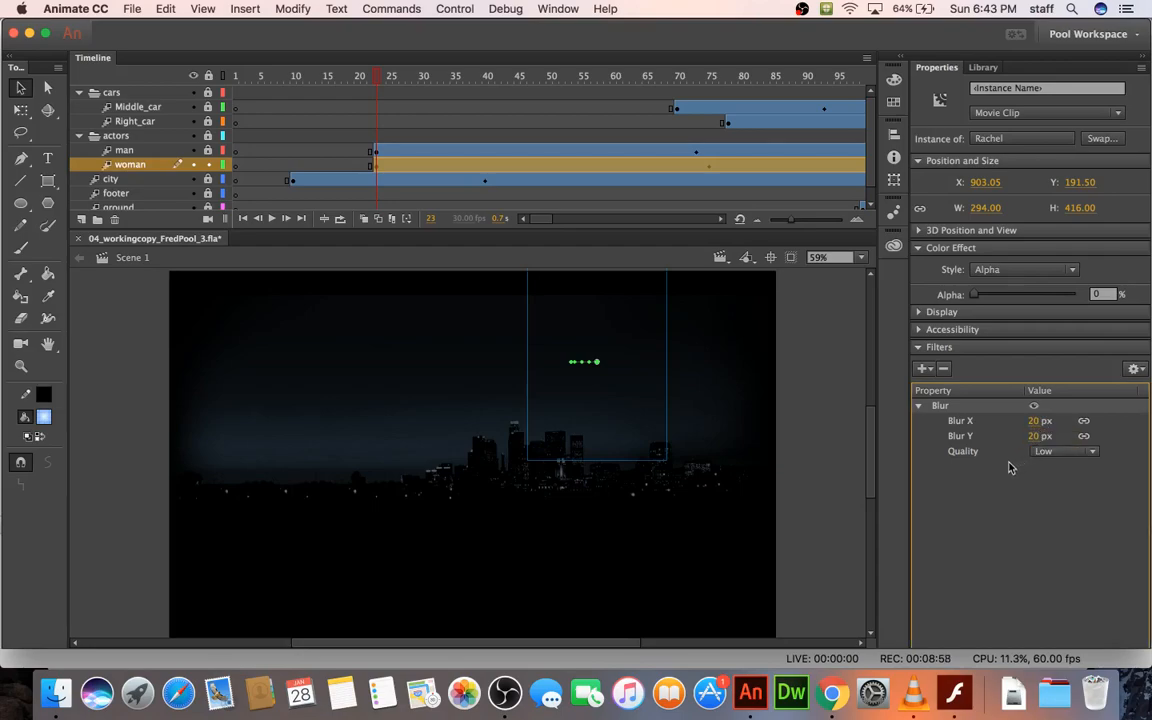
Step: Try unlinking the blur axes with a Blur X of 10 px, and restore both linked values to 20 px
left_click(1036, 420)
type("10")
key("Return")
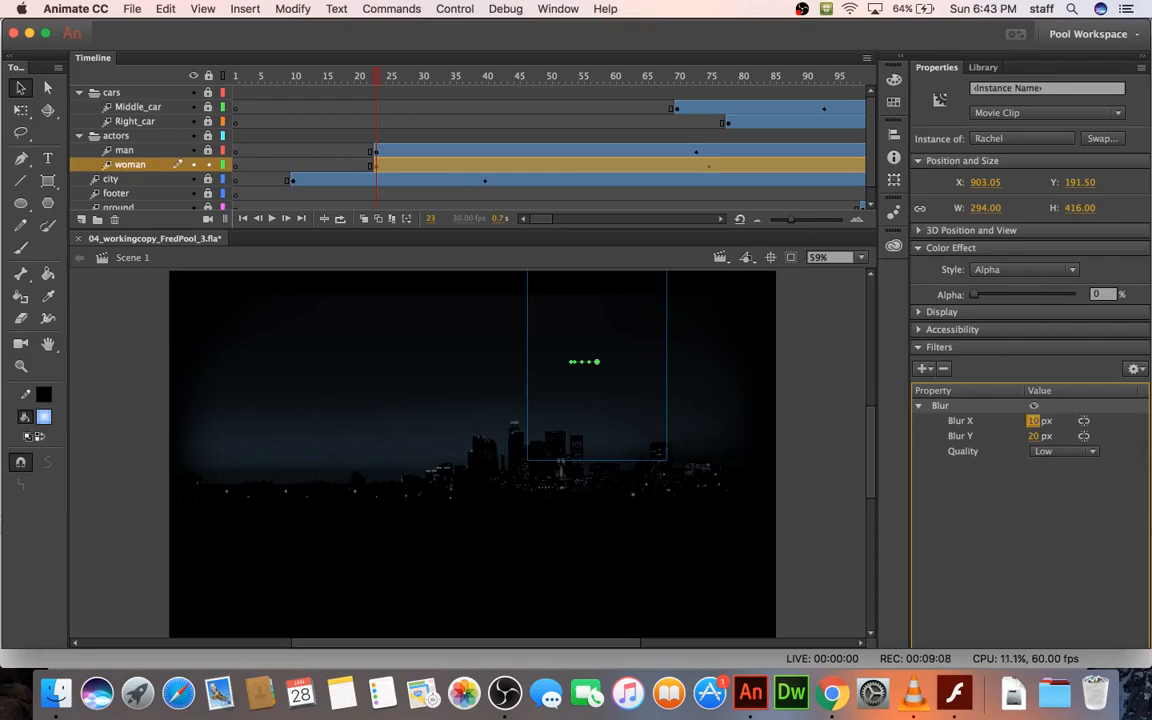
type("20")
key("Return")
left_click(1040, 421)
type("10")
key("Return")
type("20")
key("Return")
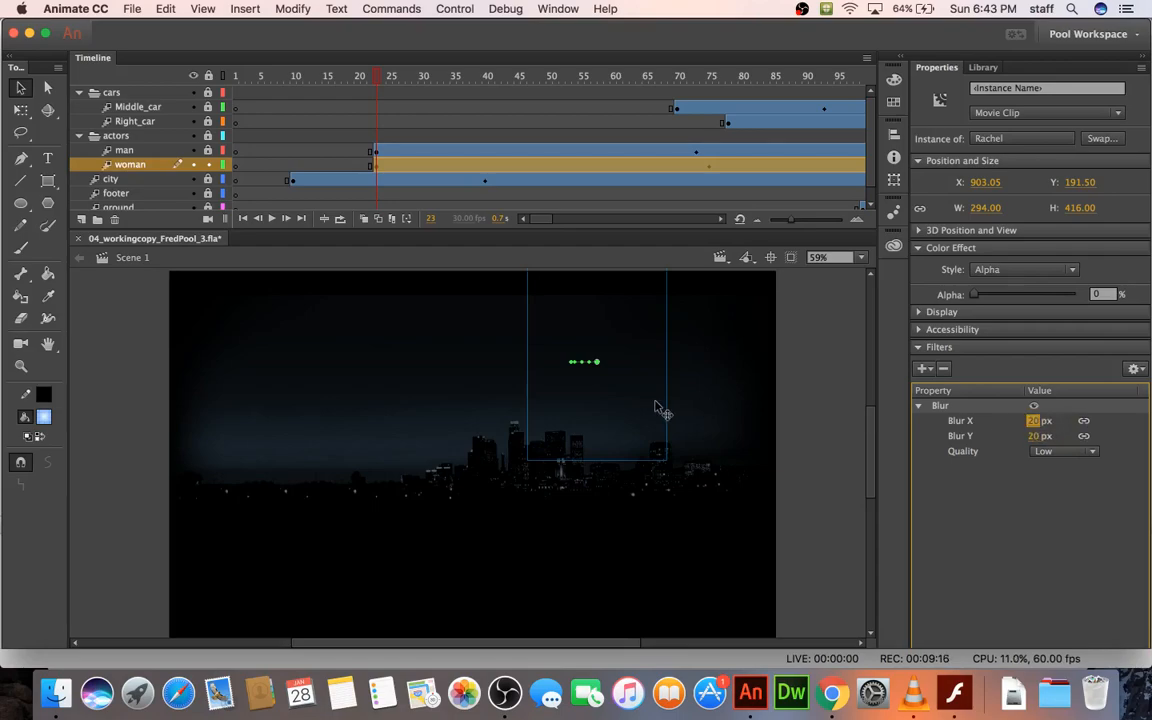
Step: Deselect the woman, test the movie to preview her blur, and close the preview
left_click(790, 402)
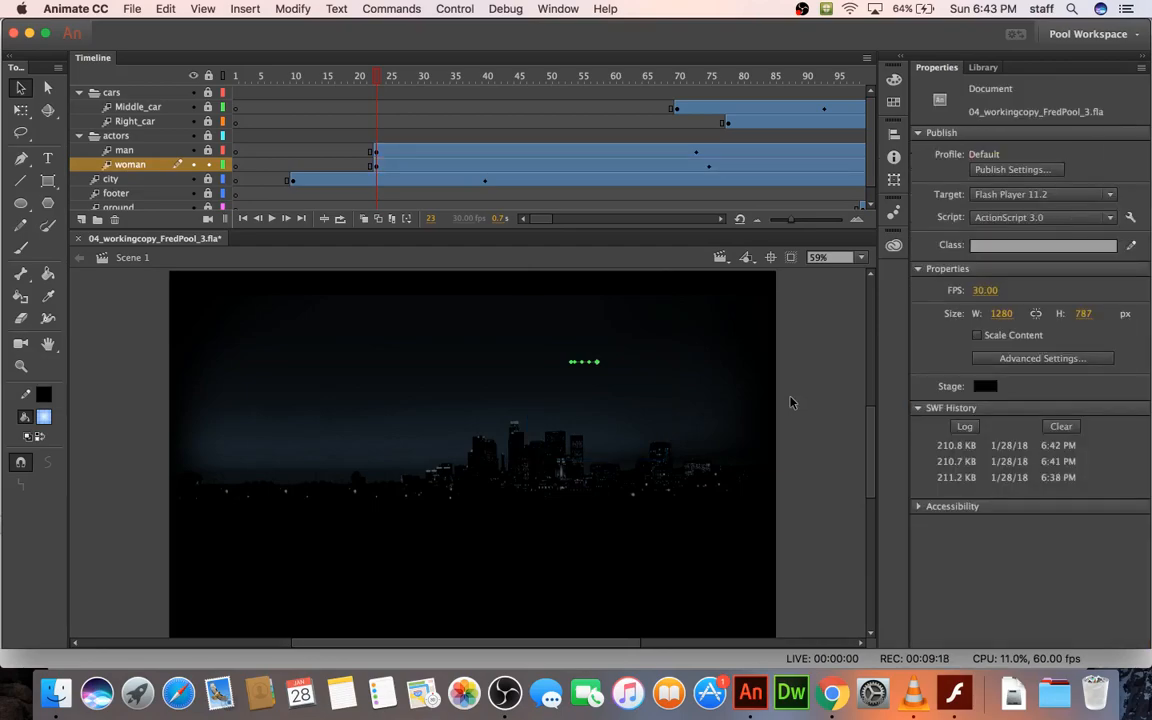
key("super+Return")
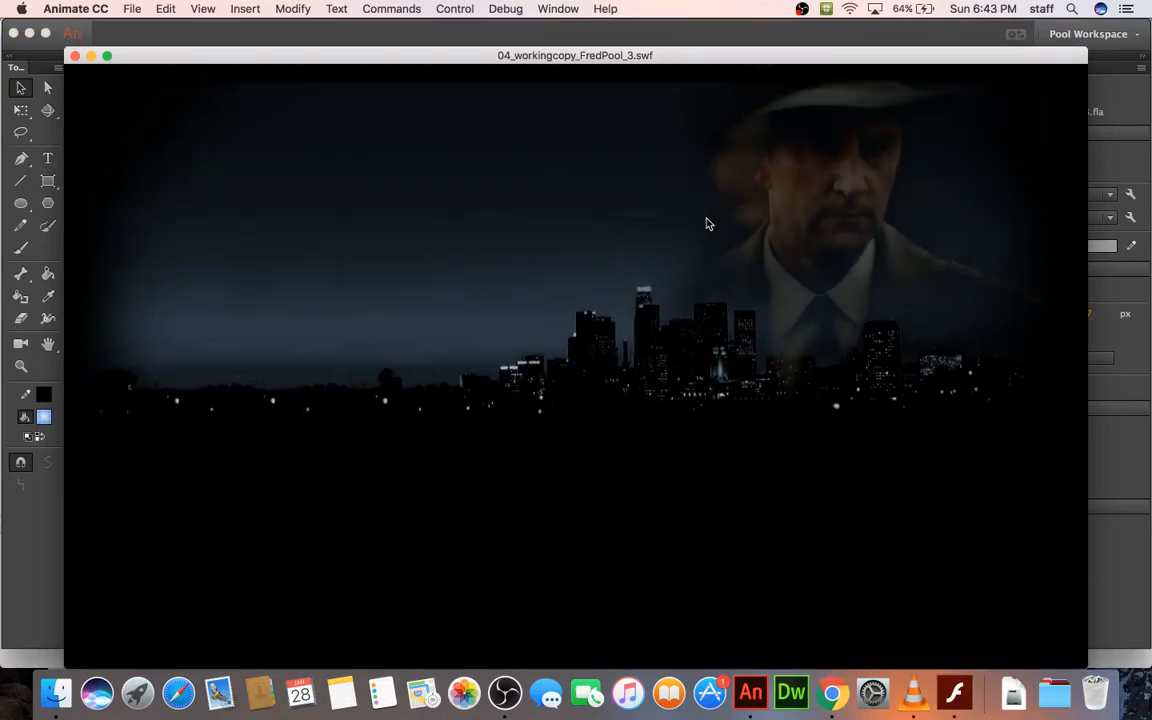
left_click(74, 57)
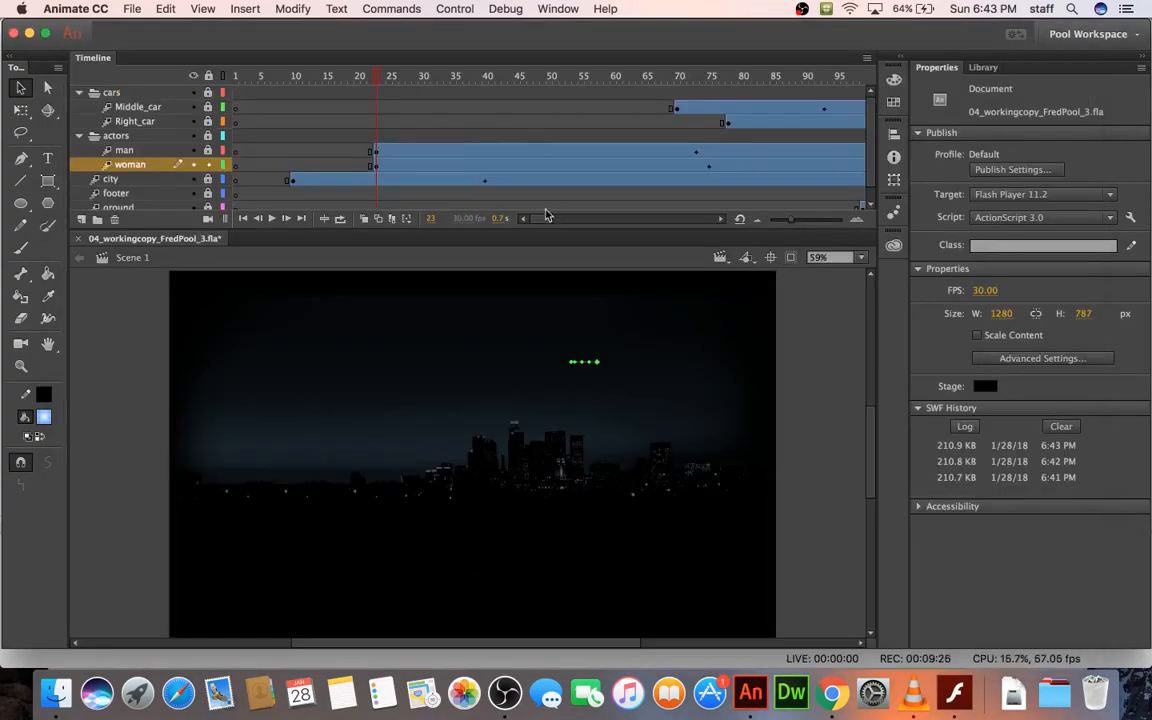
Step: Insert a Filter keyframe in the woman layer's tween at frame 141 and select the woman instance there
left_click(709, 165)
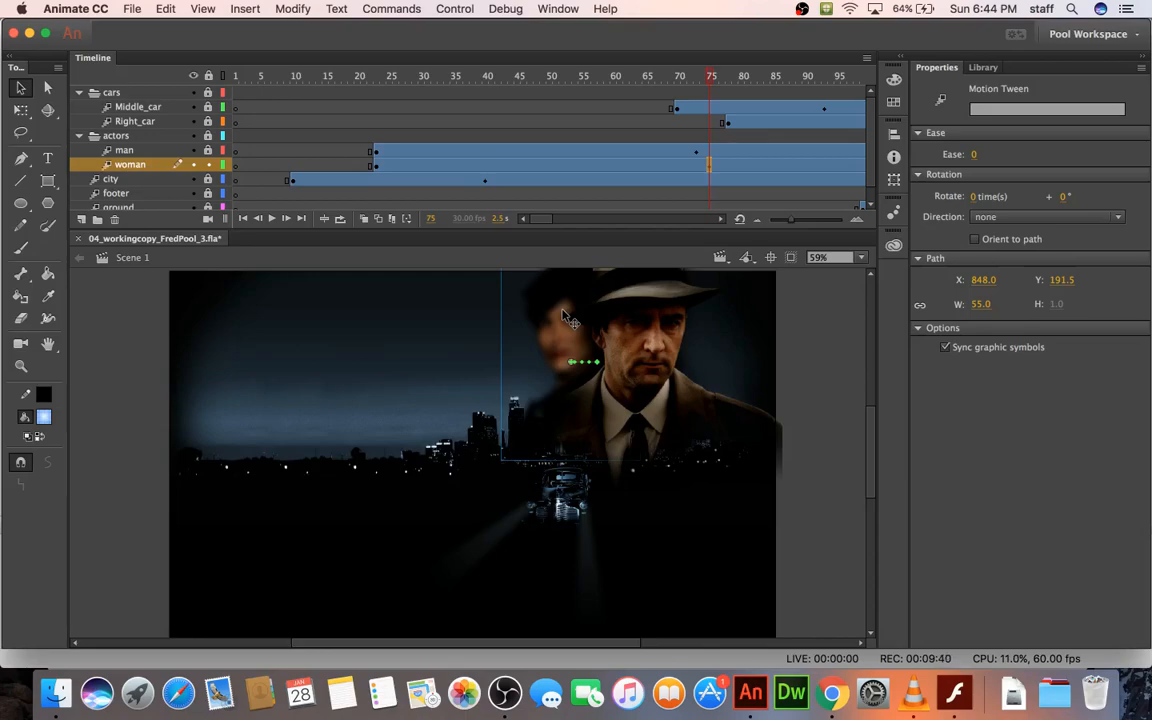
left_click_drag(532, 219, 556, 223)
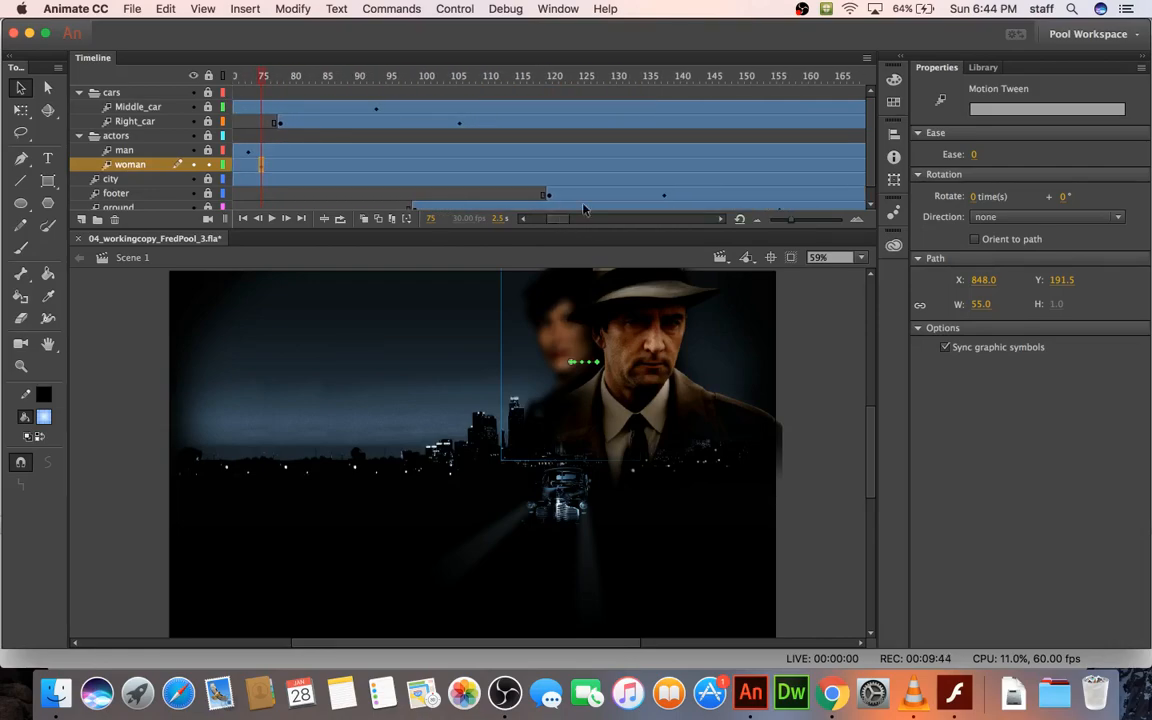
left_click(683, 170)
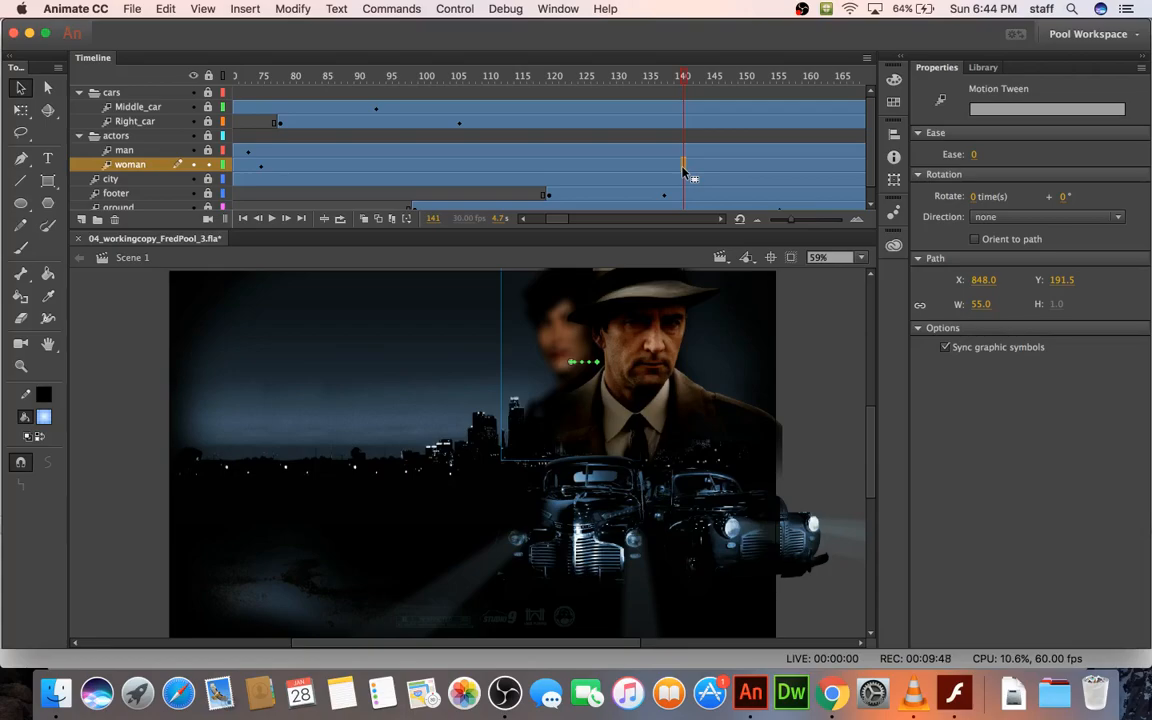
right_click(684, 172)
mouse_move(738, 318)
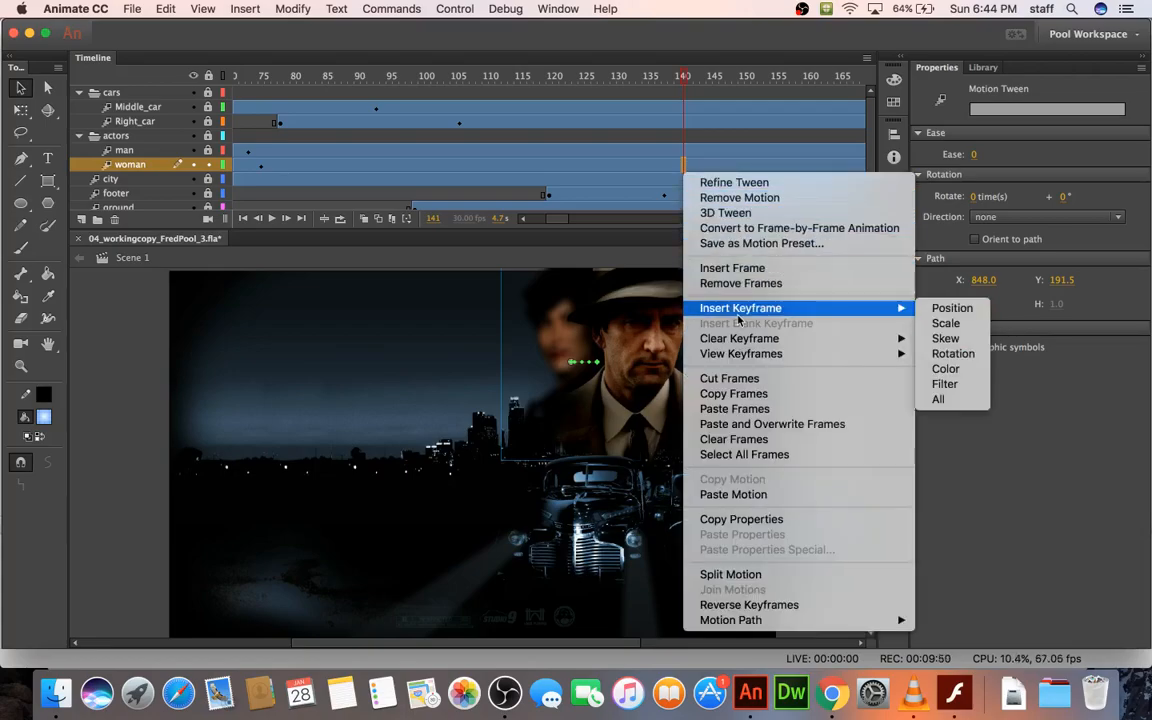
left_click(941, 385)
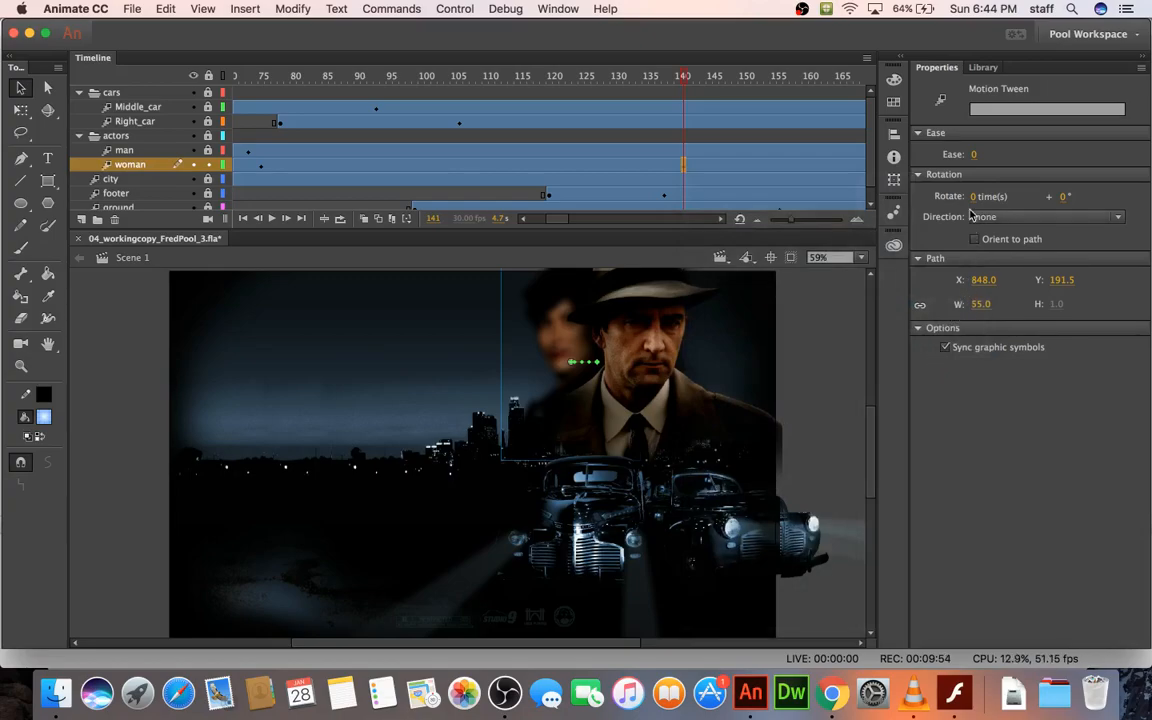
left_click(502, 298)
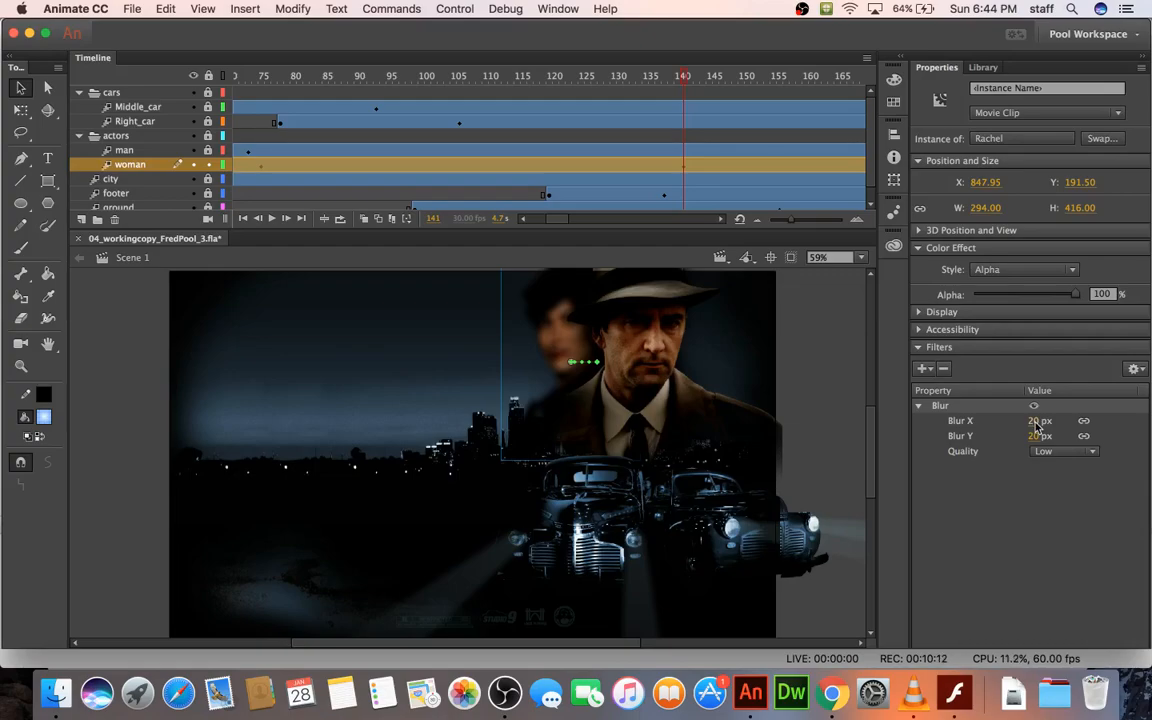
Step: Insert a Filter keyframe in the woman layer's tween at frame 161
left_click(811, 152)
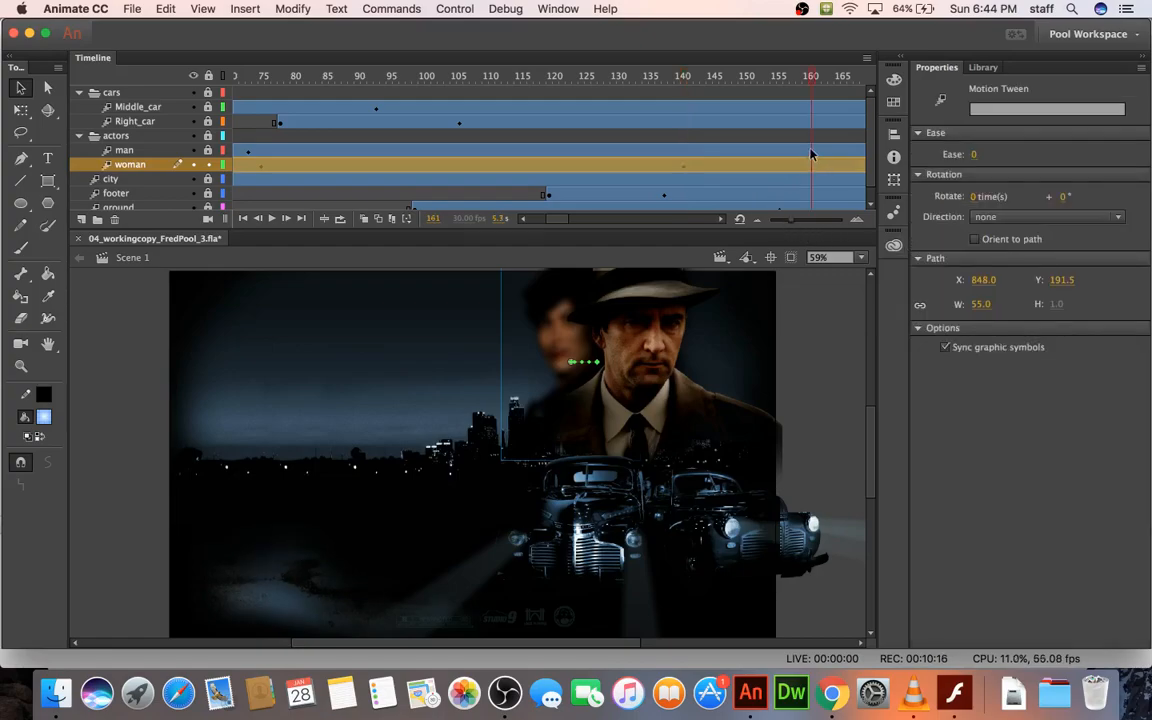
left_click(811, 165)
right_click(812, 166)
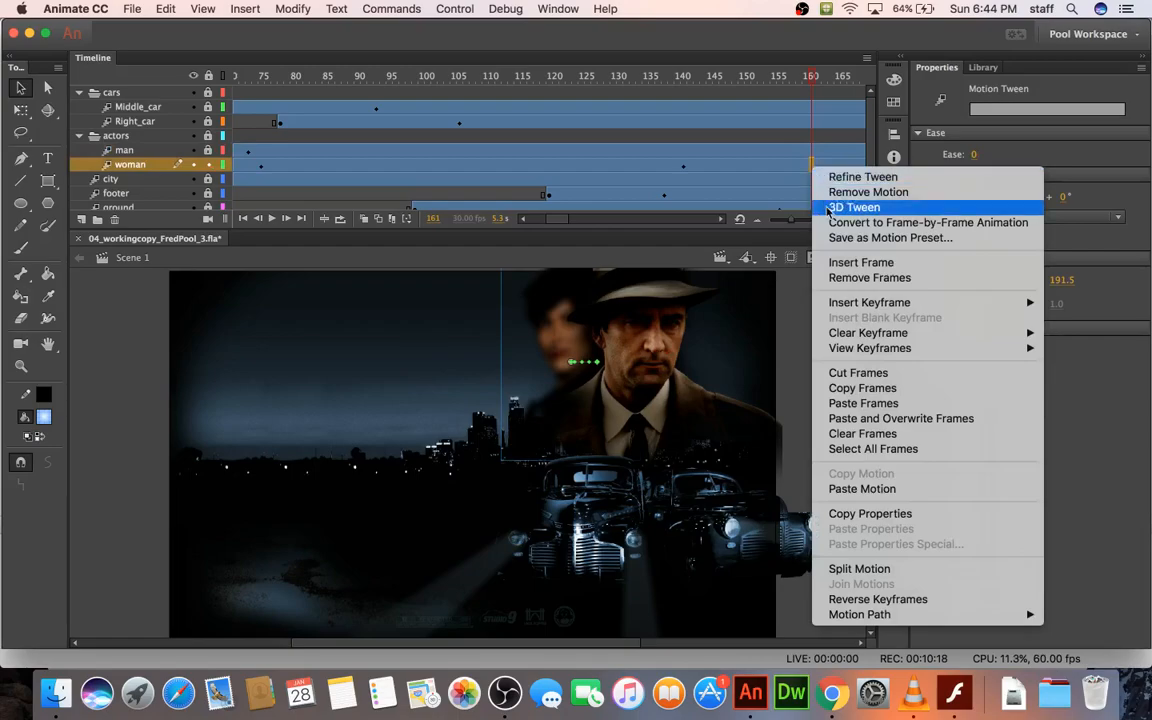
mouse_move(855, 308)
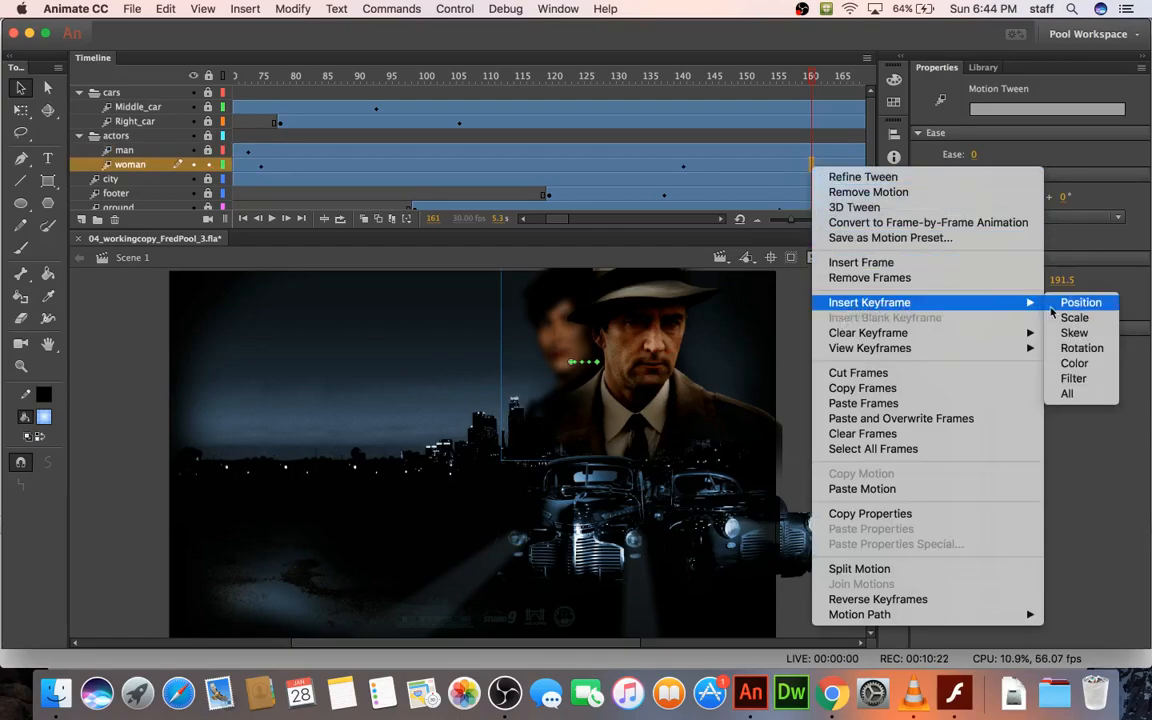
left_click(1070, 379)
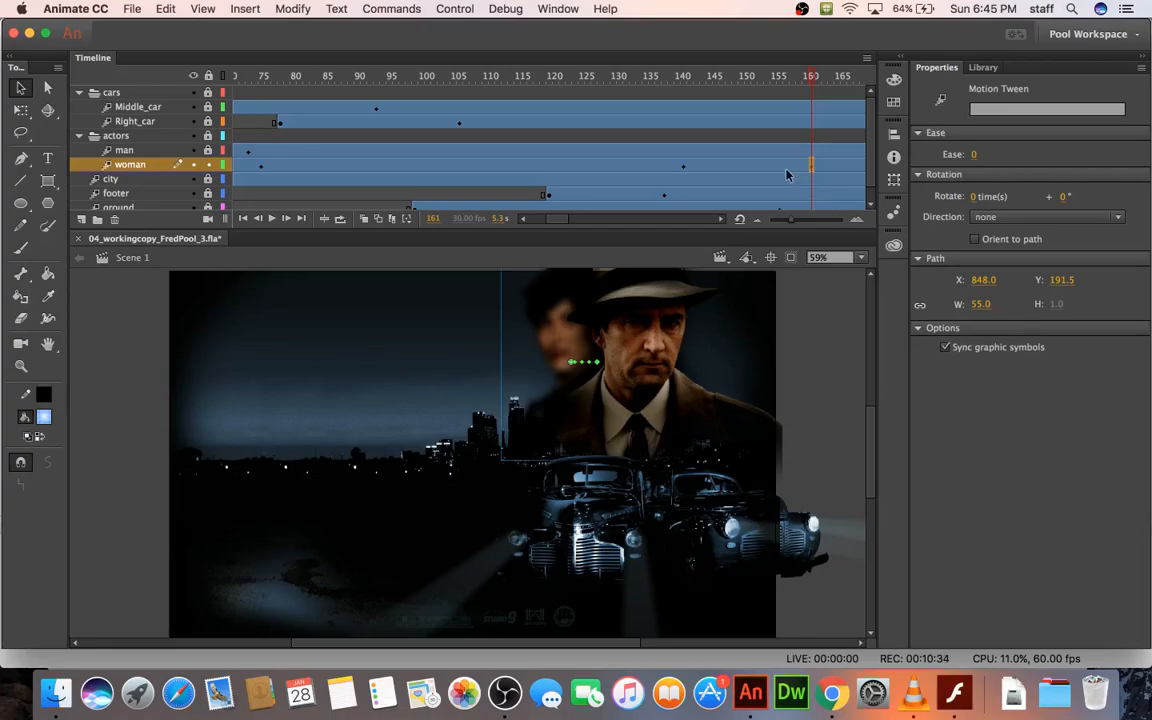
Step: Set the woman's Blur X and Blur Y to 0 px at frame 161, then preview the movie and close the preview
left_click(510, 311)
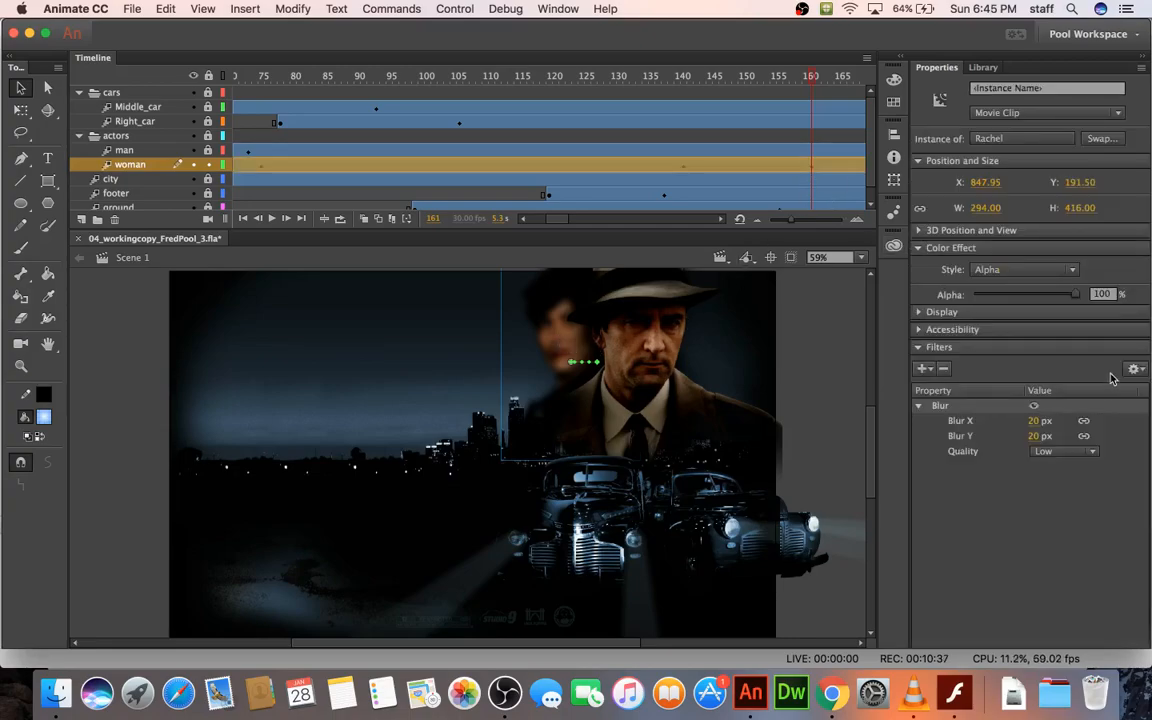
left_click(1036, 421)
type("0")
key("Return")
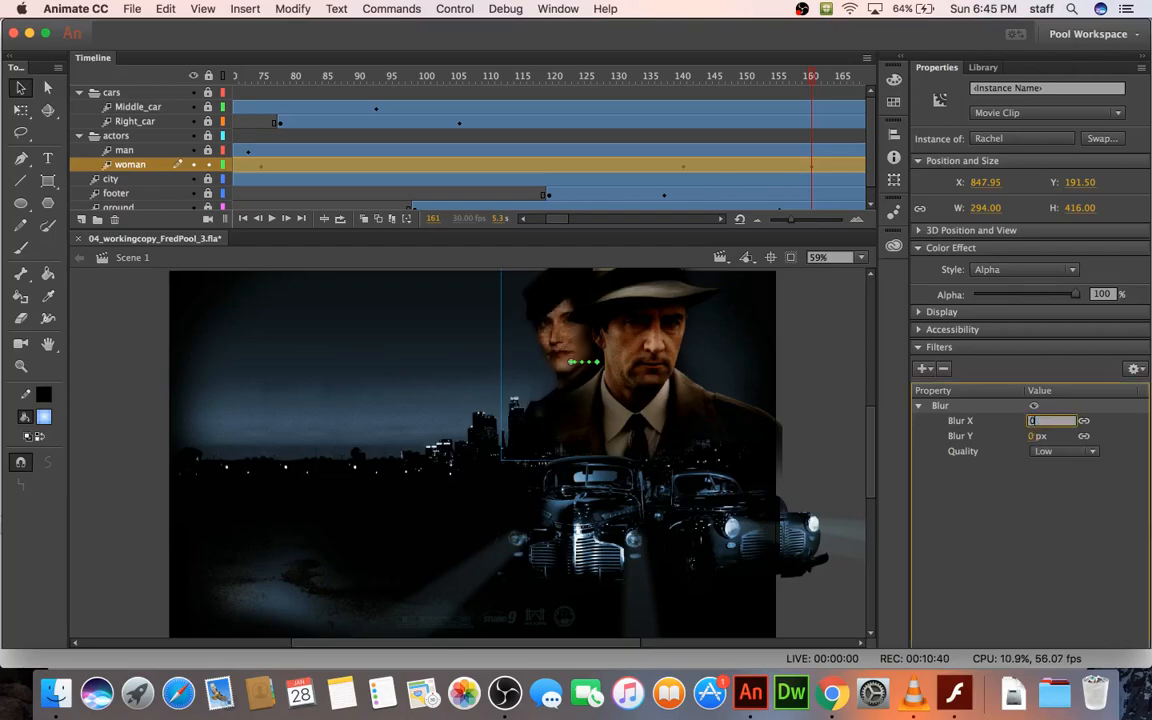
left_click(1040, 436)
key("Return")
key("super+Return")
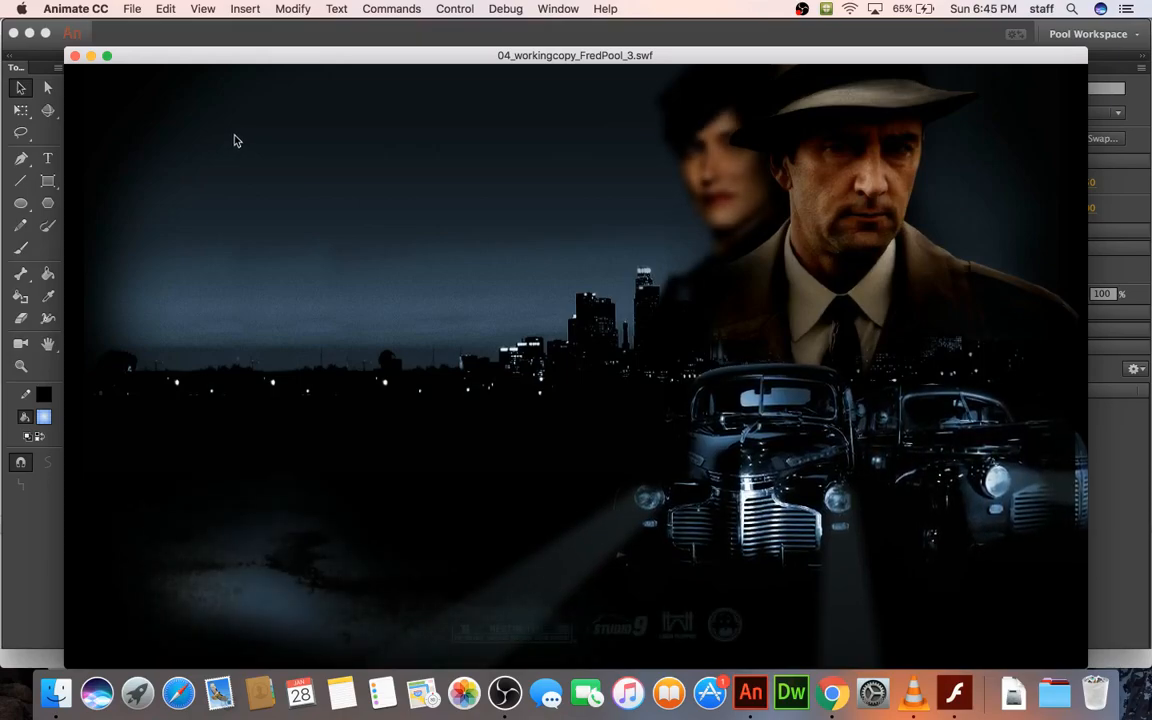
left_click(75, 56)
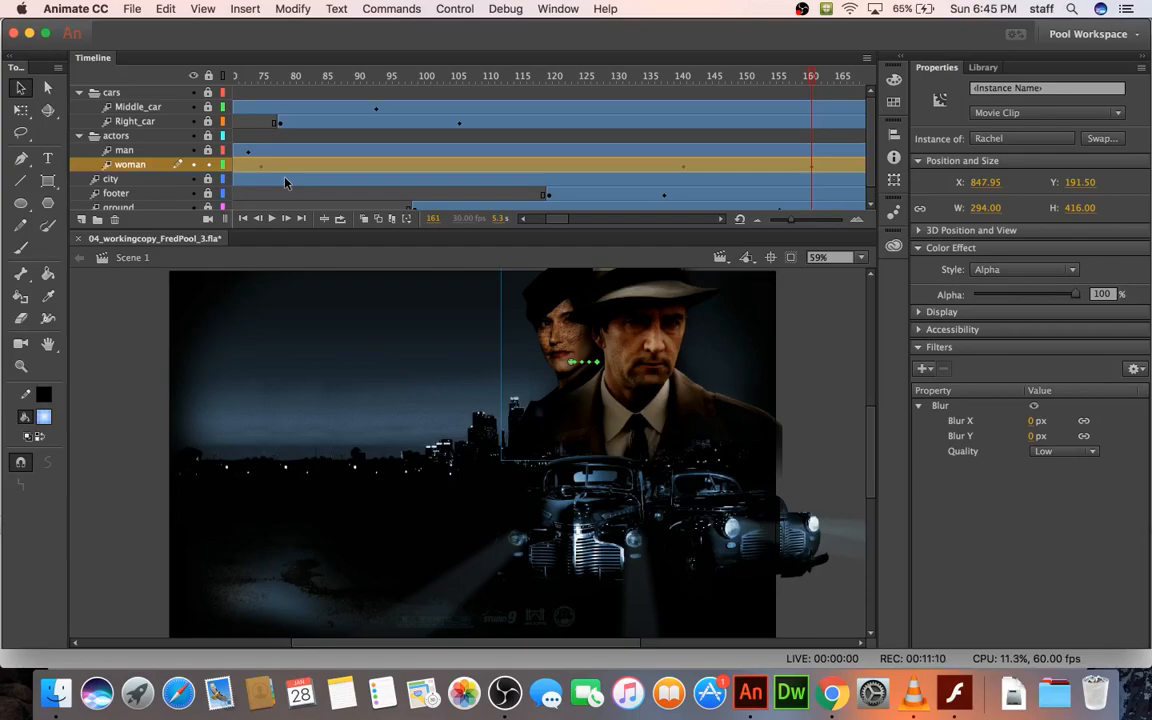
Step: Add a new layer above Middle_car in the cars folder and name it Left_car
left_click(142, 110)
right_click(133, 111)
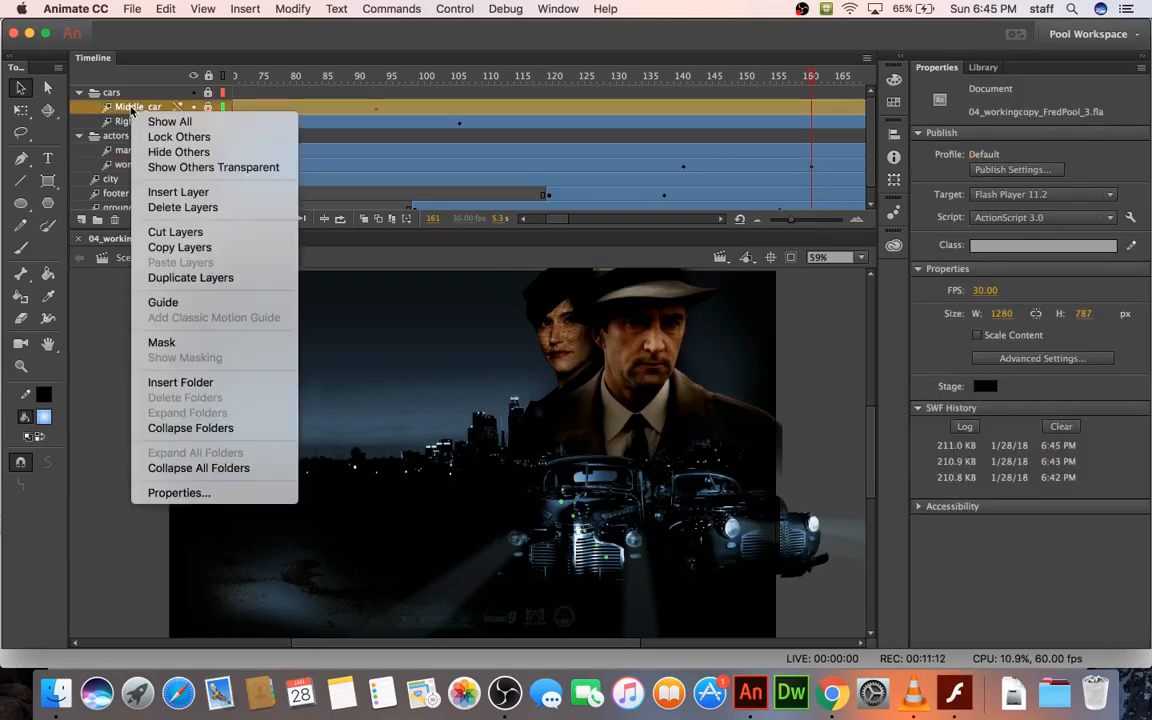
left_click(80, 221)
left_click(81, 220)
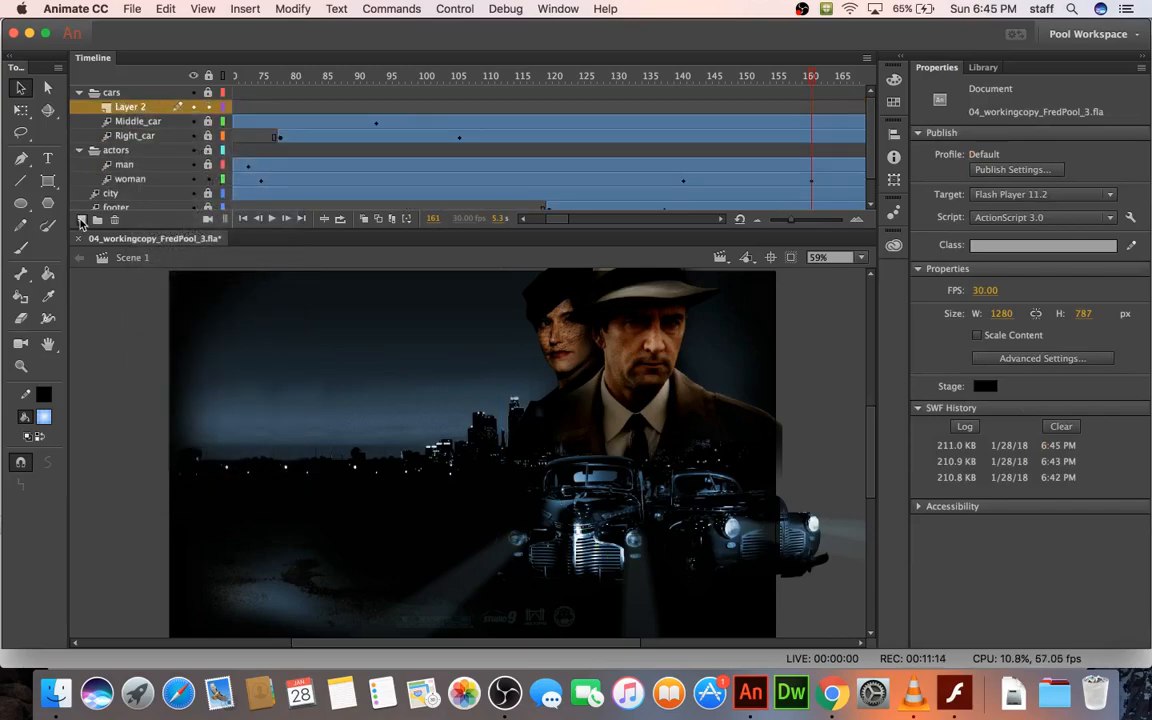
left_click(138, 112)
double_click(136, 108)
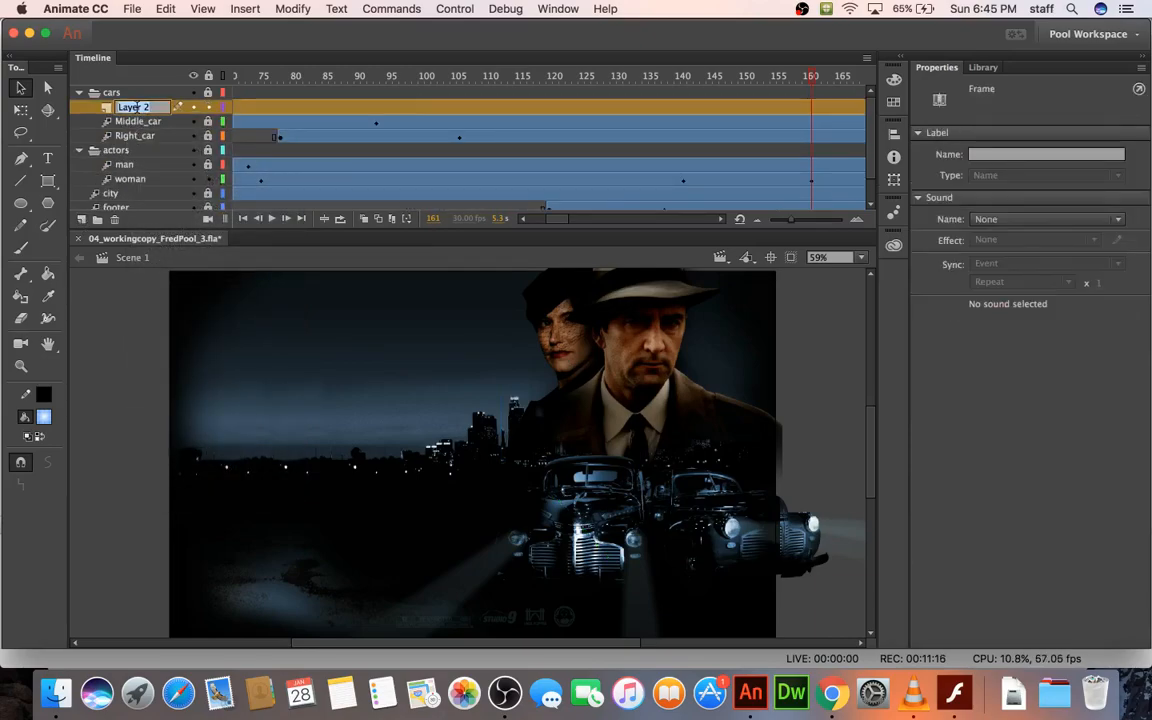
type("Left_car")
key("Return")
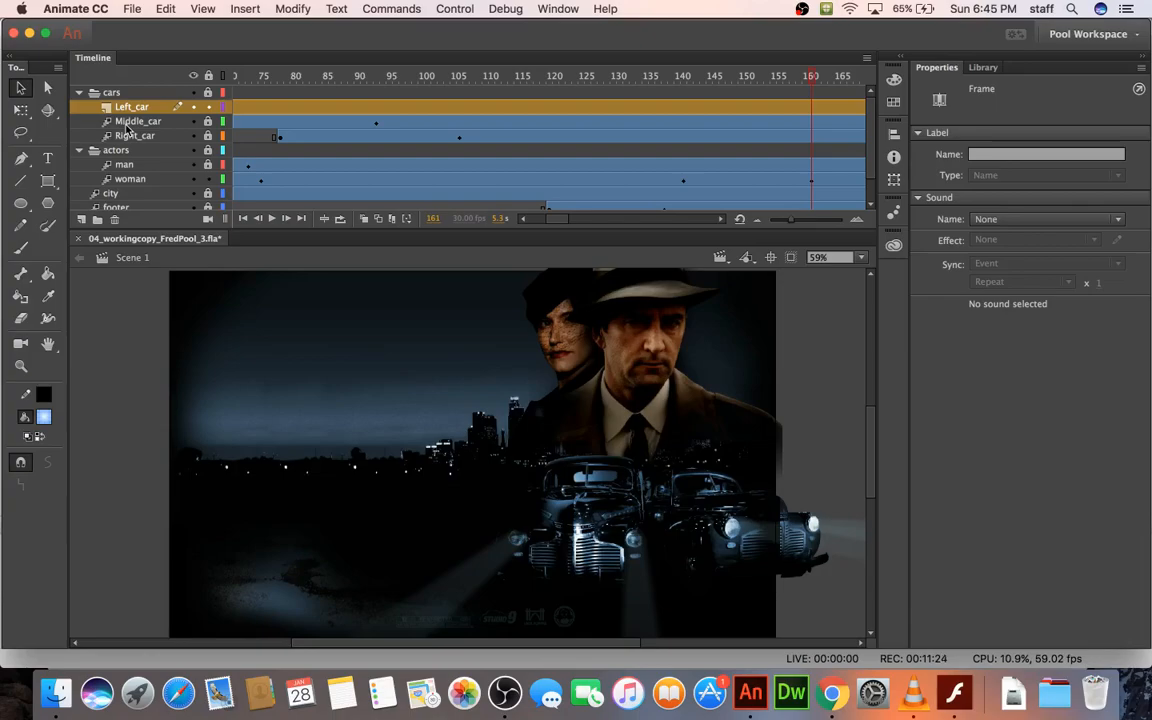
Step: Insert a keyframe at frame 75 of the Left_car layer
left_click(208, 77)
scroll(374, 173, "left", 10)
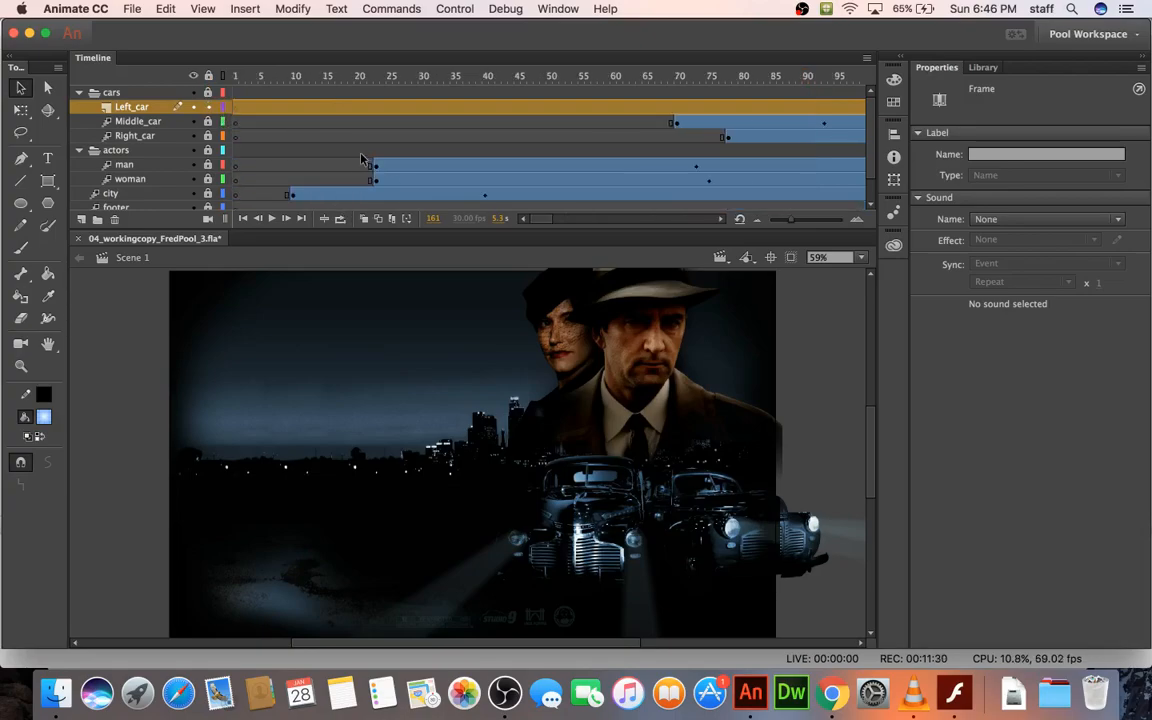
left_click(318, 135)
left_click(306, 107)
left_click(237, 107)
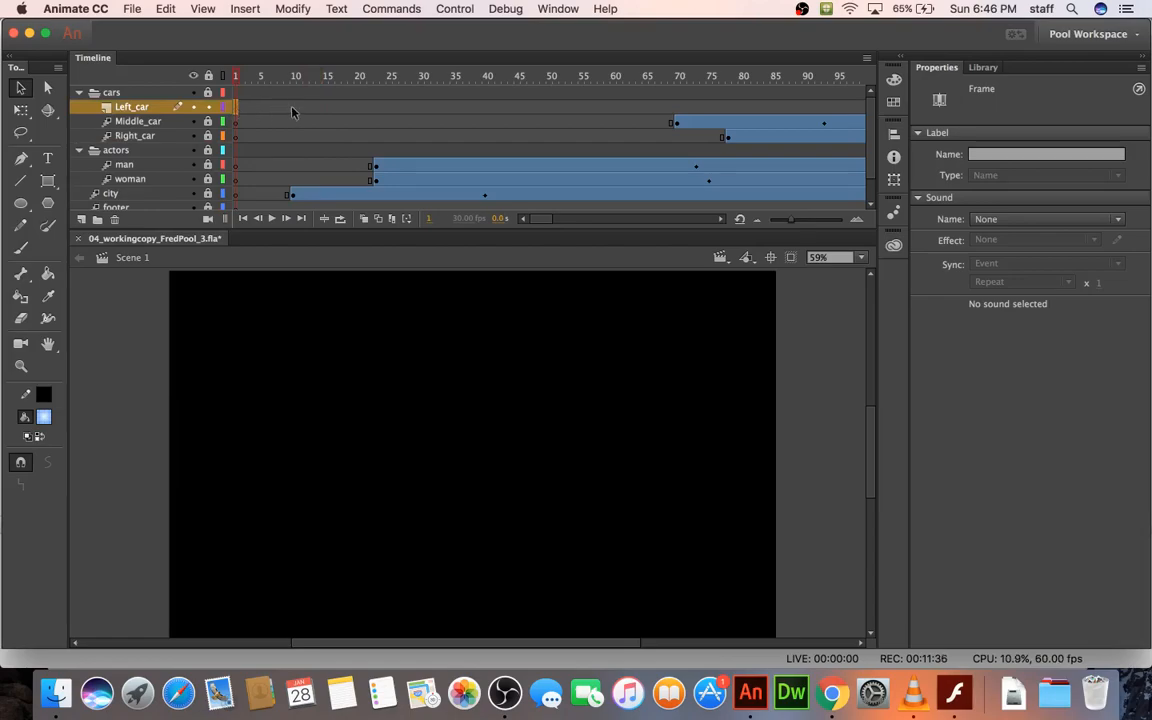
left_click(710, 107)
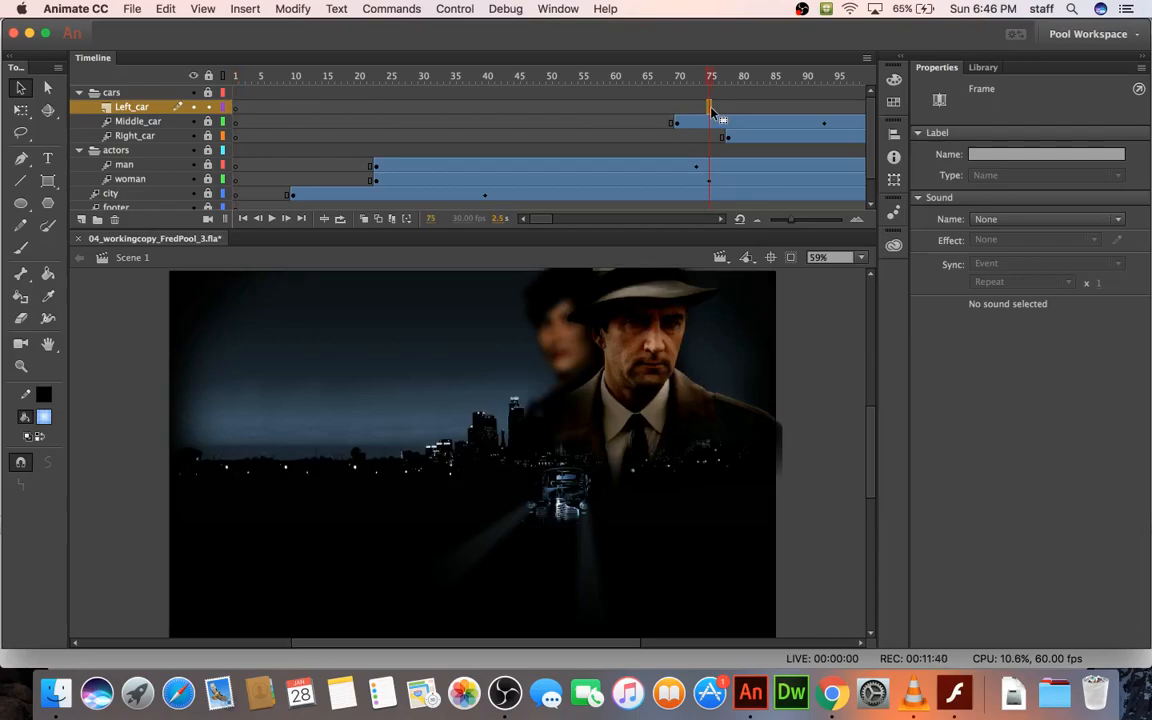
key("F6")
Step: Place an instance of the carLeft library symbol on the stage at frame 75, and show its properties
left_click(983, 67)
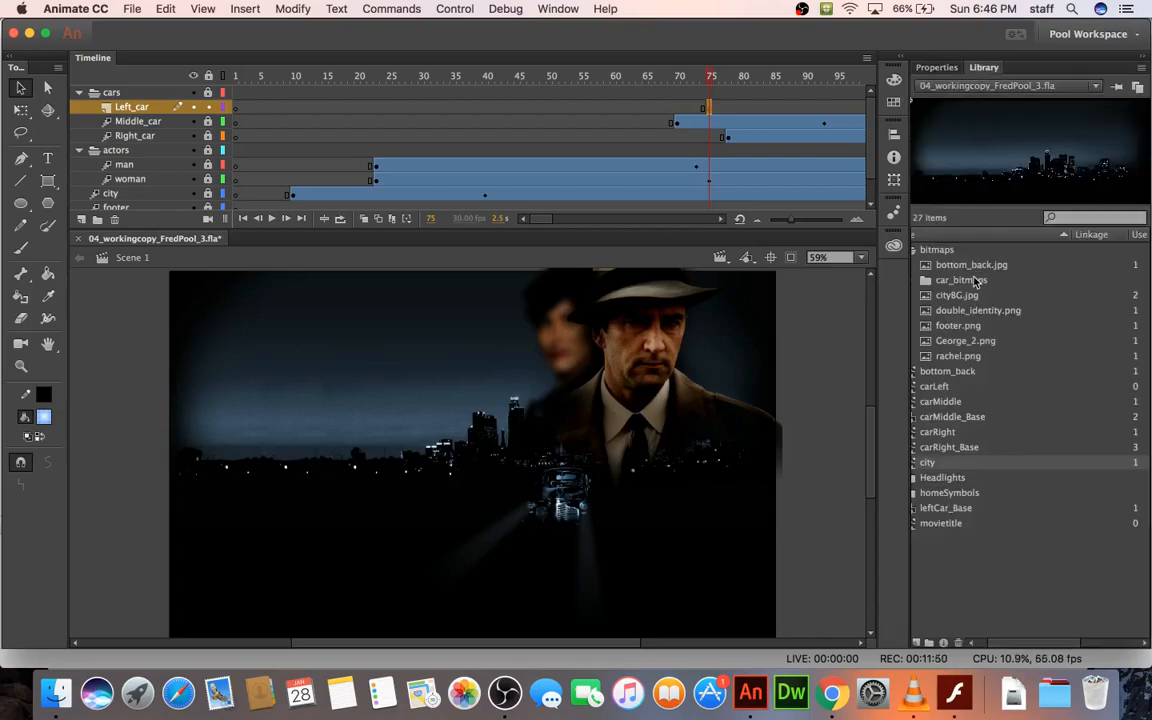
left_click_drag(934, 386, 448, 489)
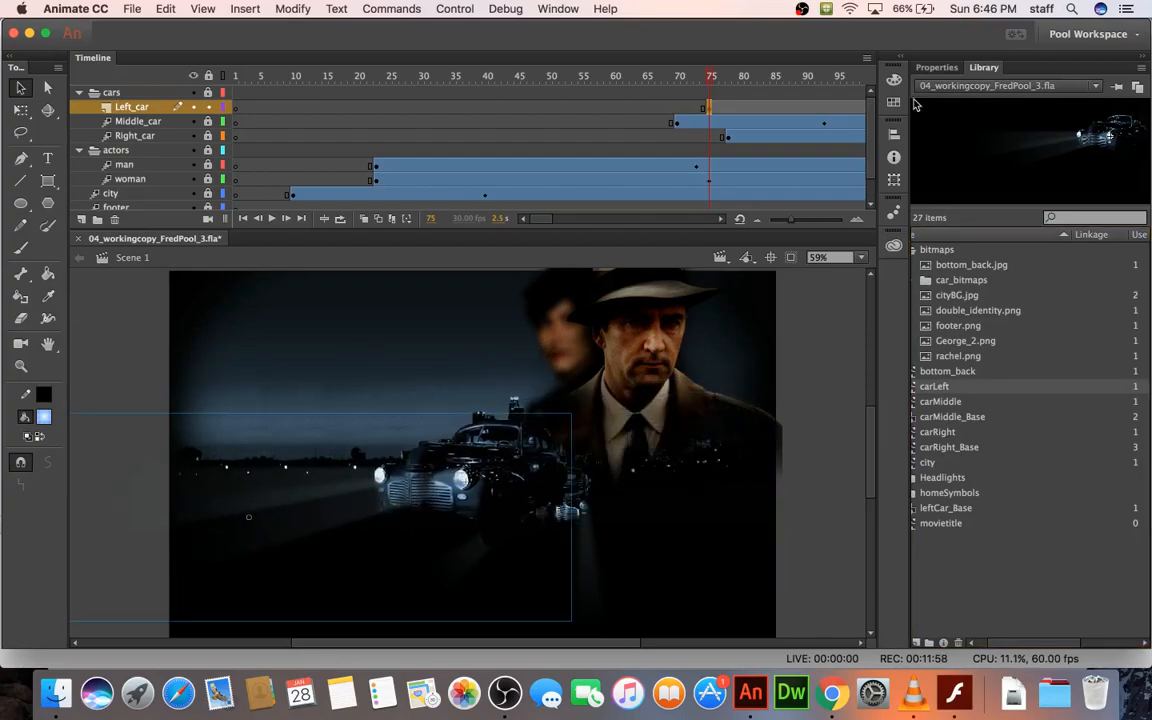
left_click(936, 67)
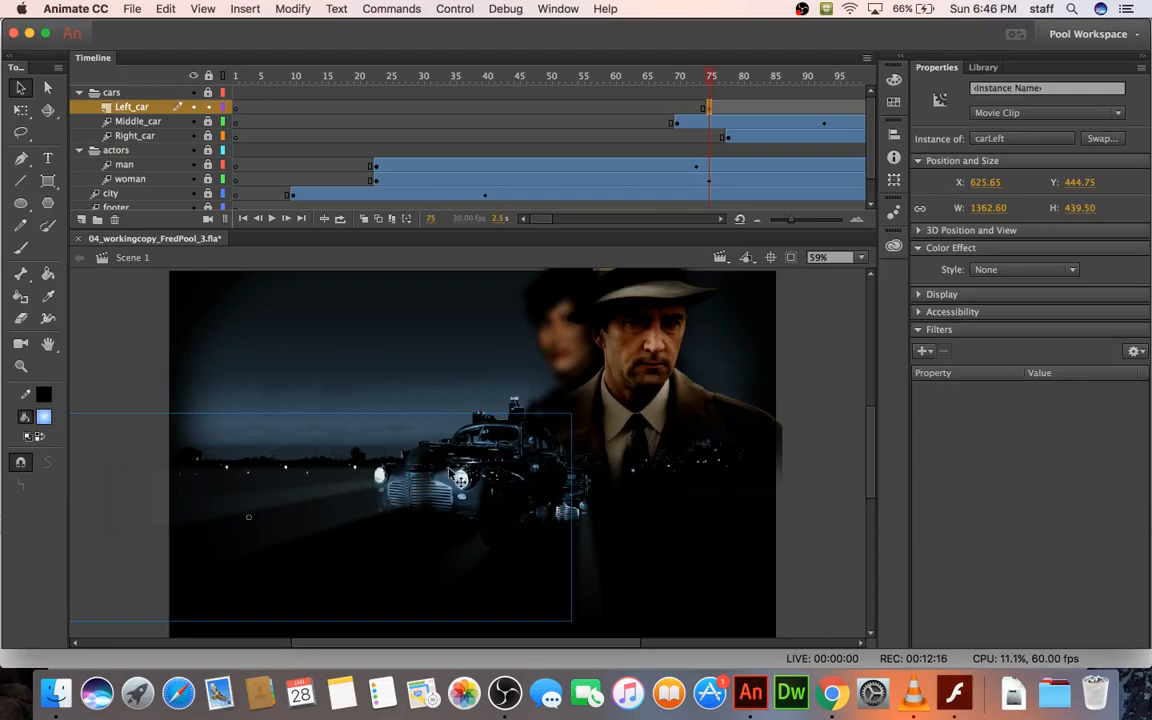
Step: Scale the carLeft instance to 29.4% with Scale and Rotate
key("super+alt+s")
type("29.4")
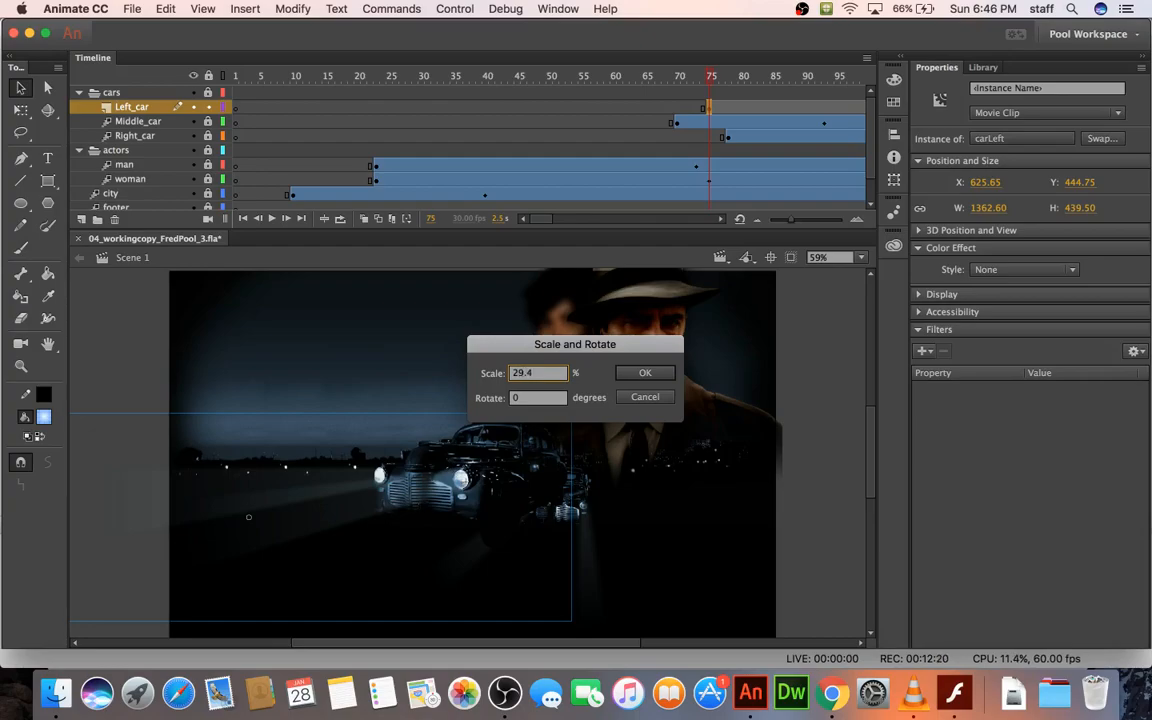
key("Return")
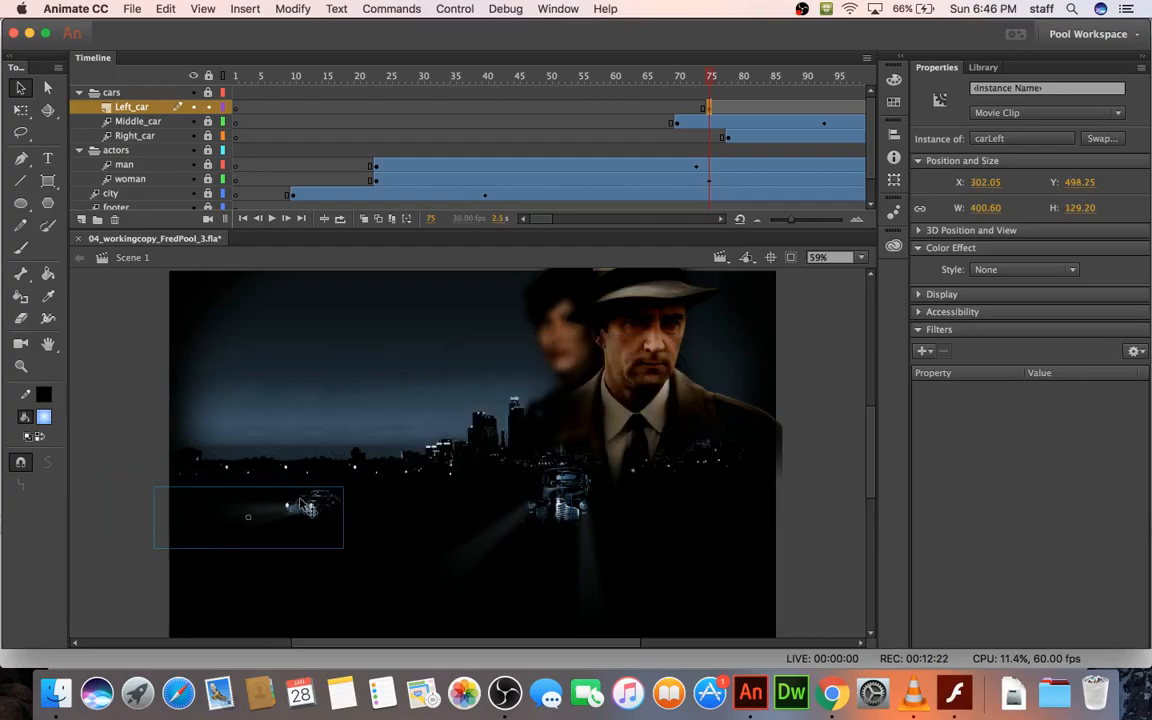
Step: Move the carLeft instance beside the middle car, setting its position to X 710 and Y 488
left_click_drag(256, 514, 488, 500)
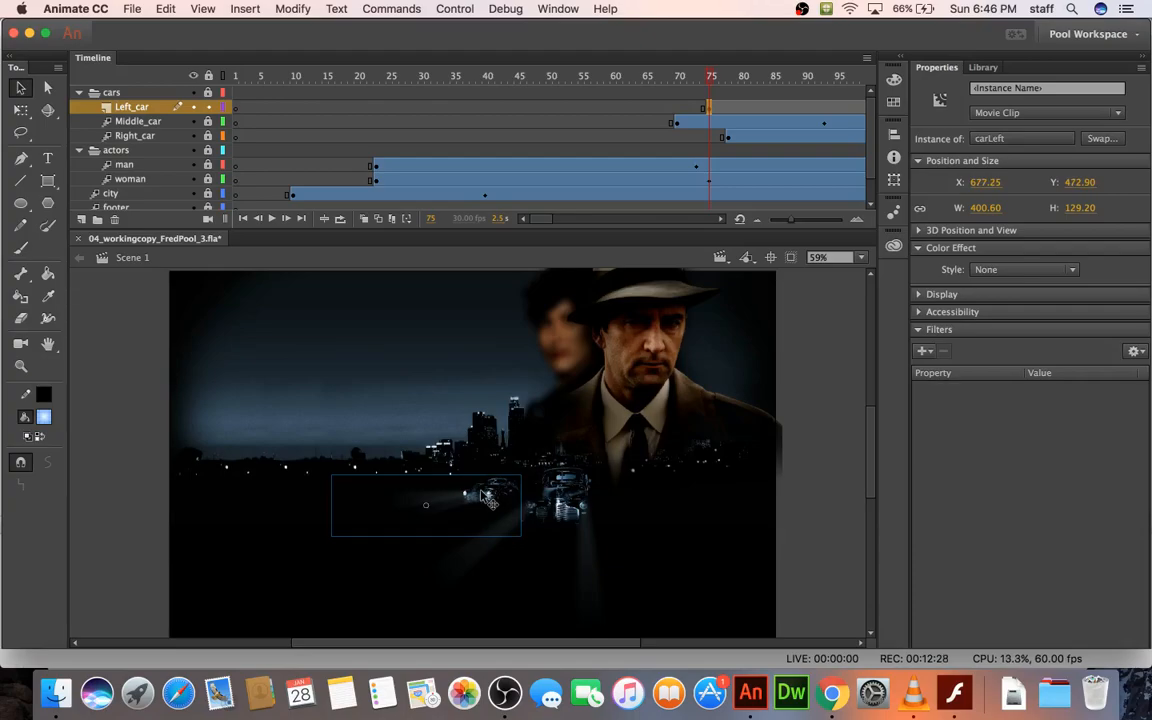
left_click(988, 182)
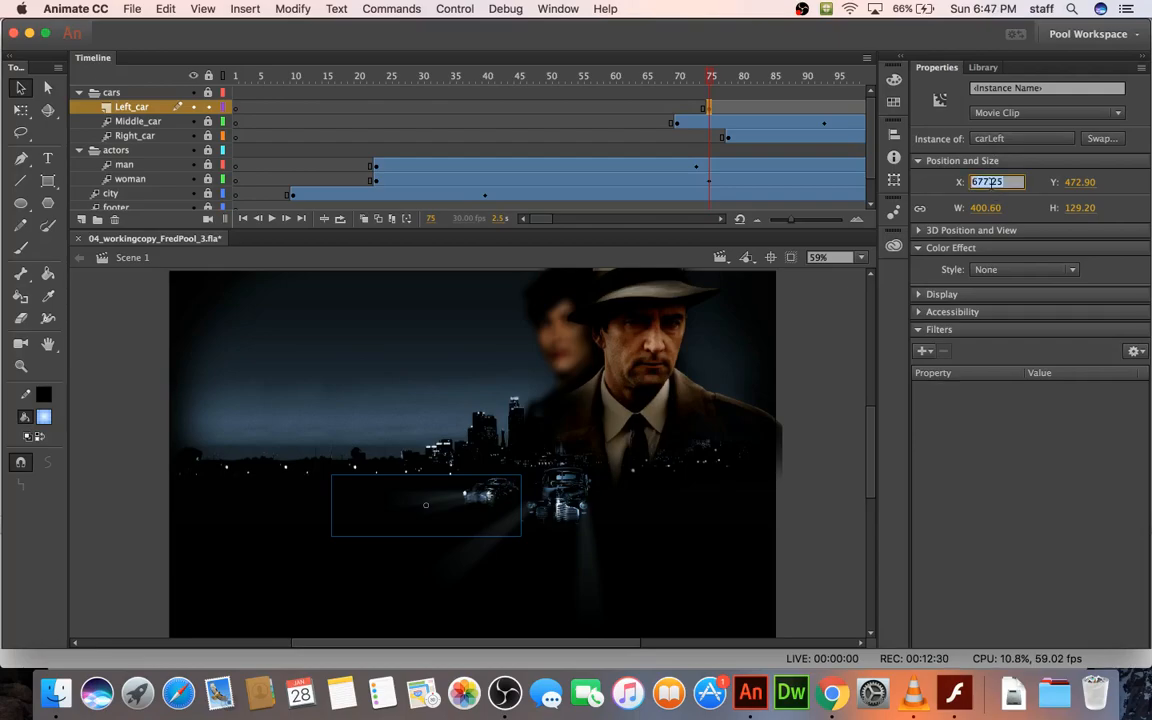
type("710")
key("Tab")
type("488")
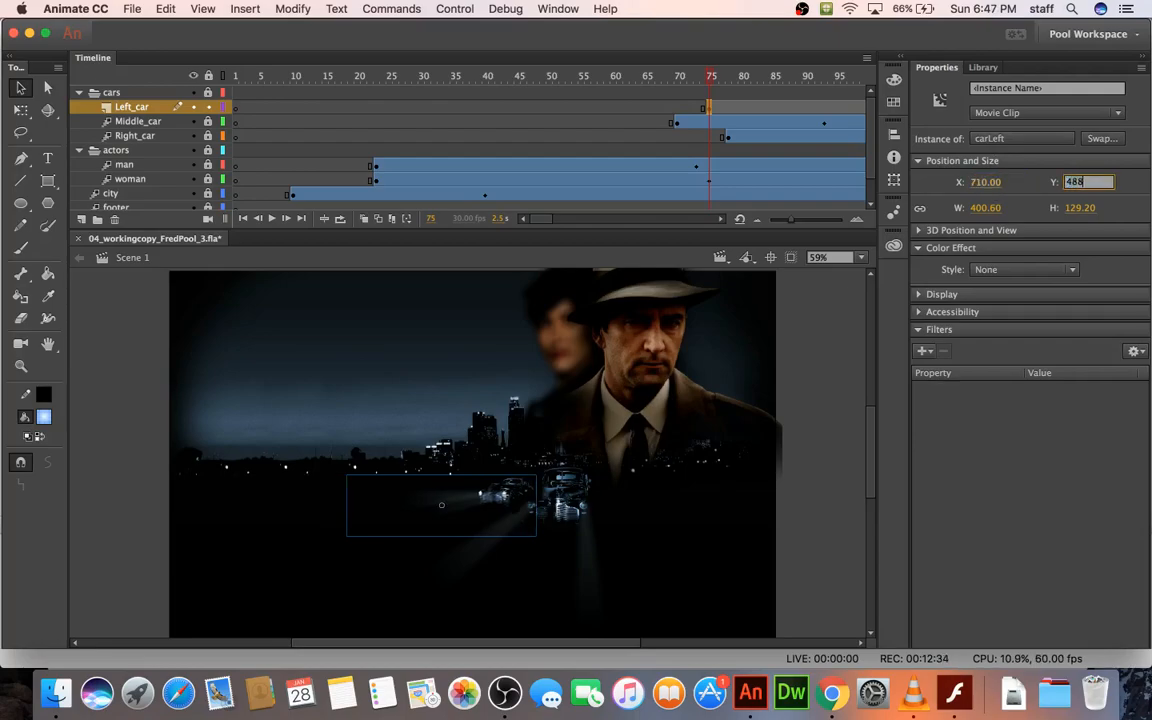
key("Return")
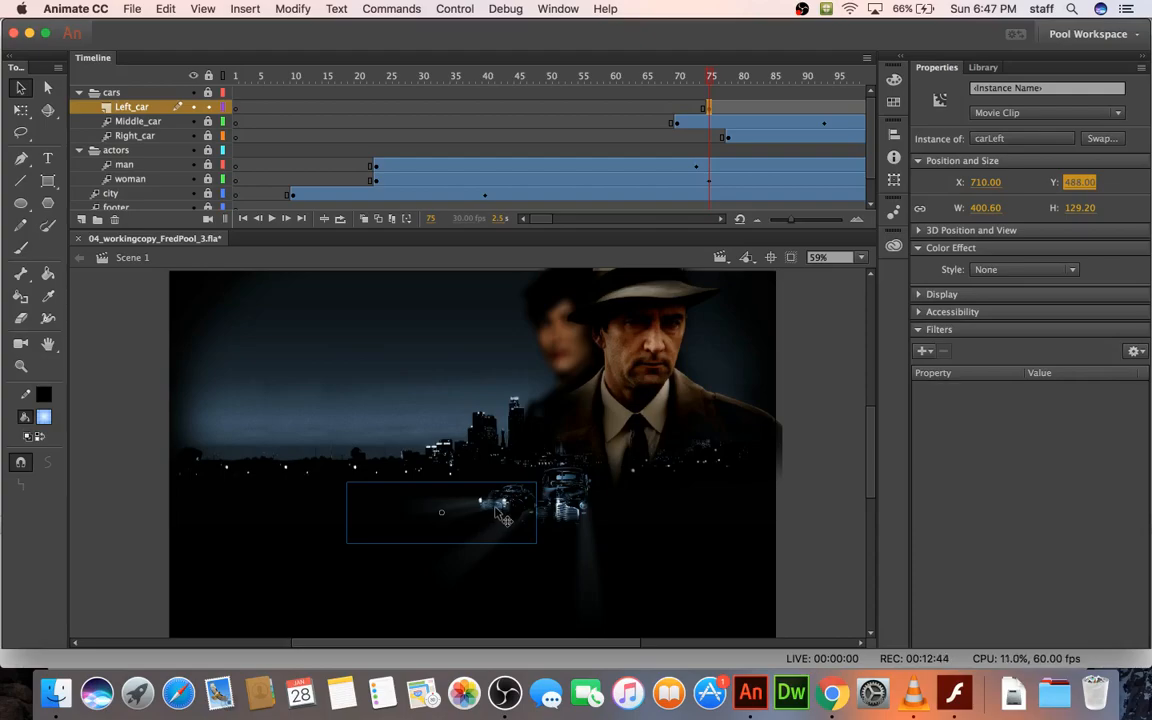
Step: Apply an Alpha color effect of 0% to the carLeft instance at frame 75
left_click(1005, 270)
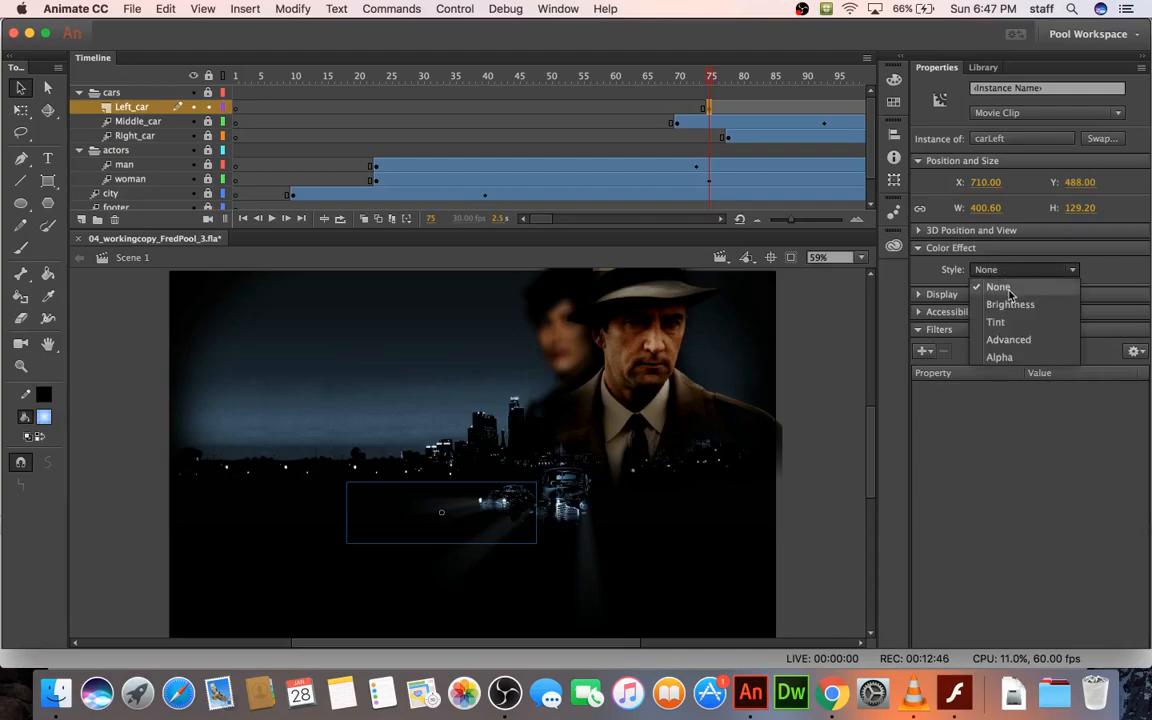
left_click(925, 356)
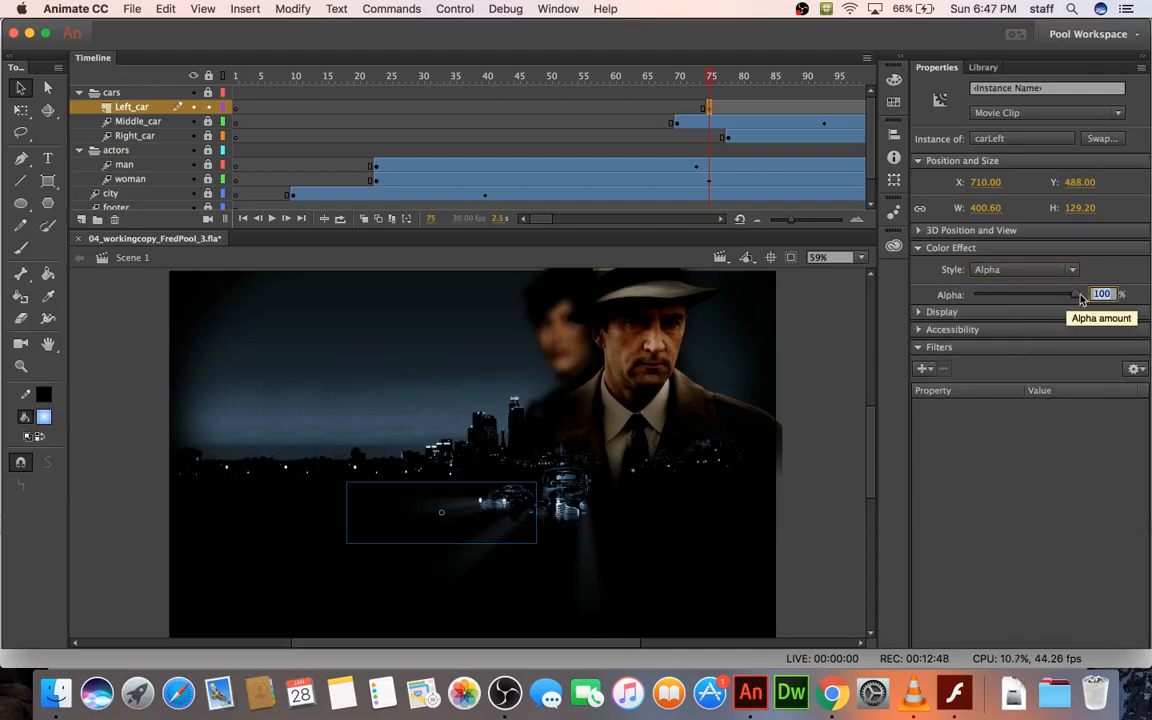
type("0")
key("Return")
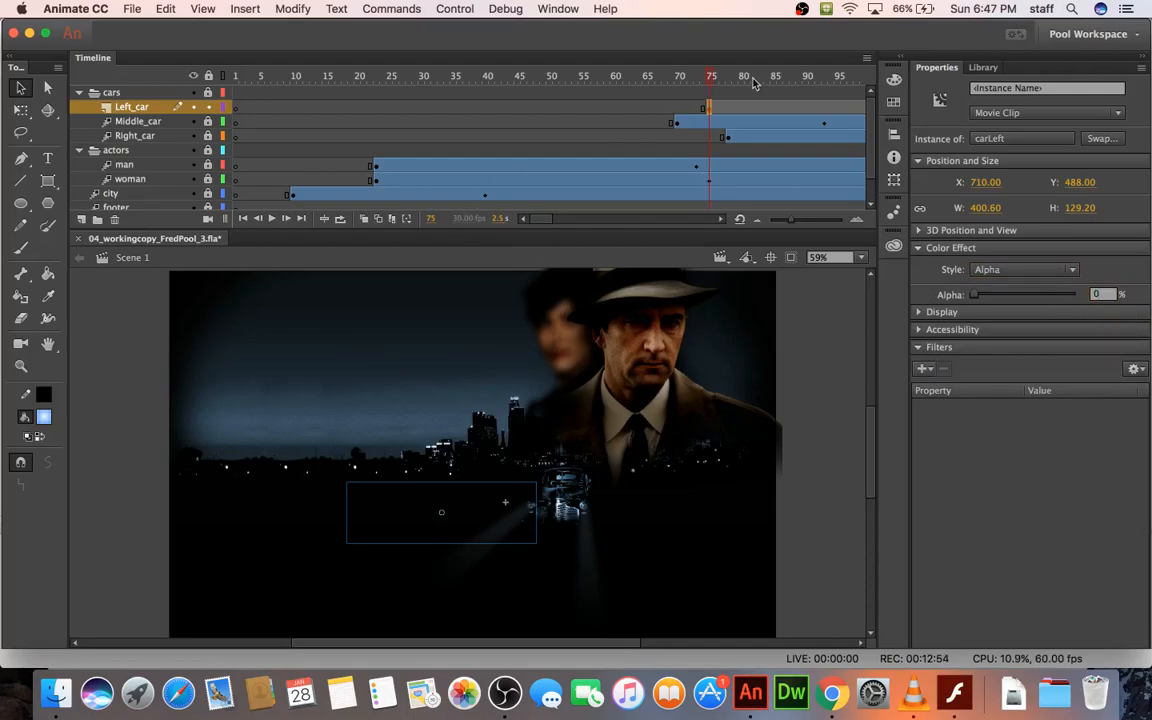
Step: Create a motion tween for the carLeft instance starting at frame 75
left_click(708, 107)
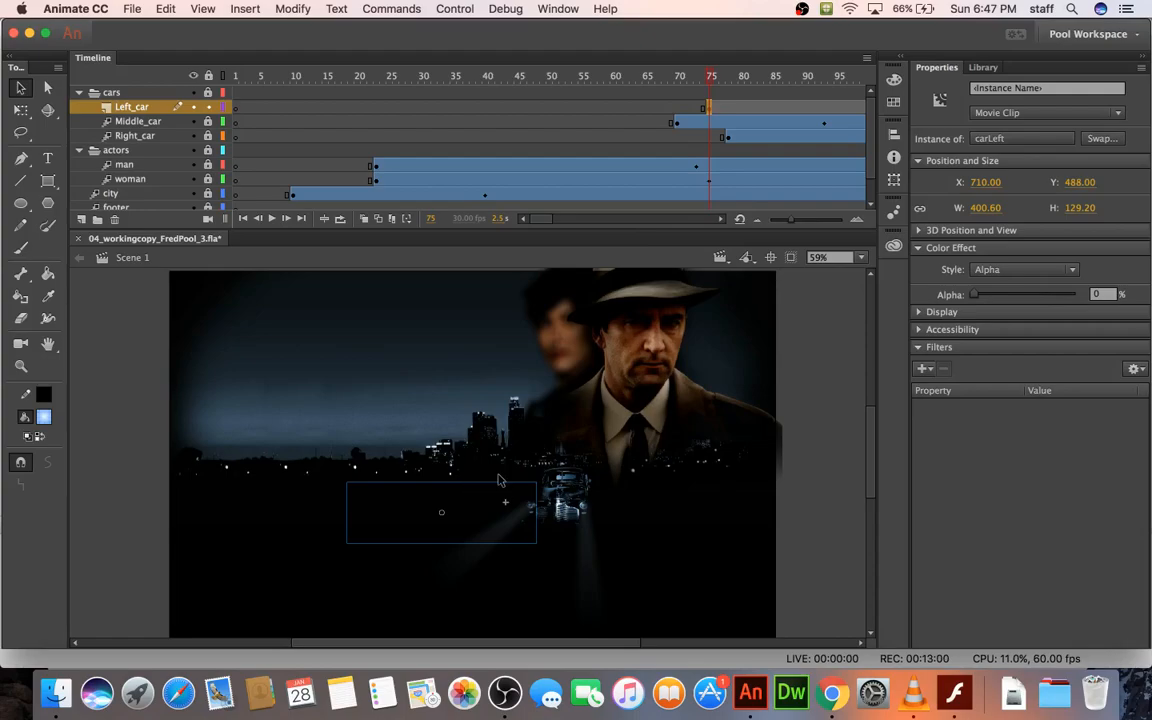
right_click(500, 505)
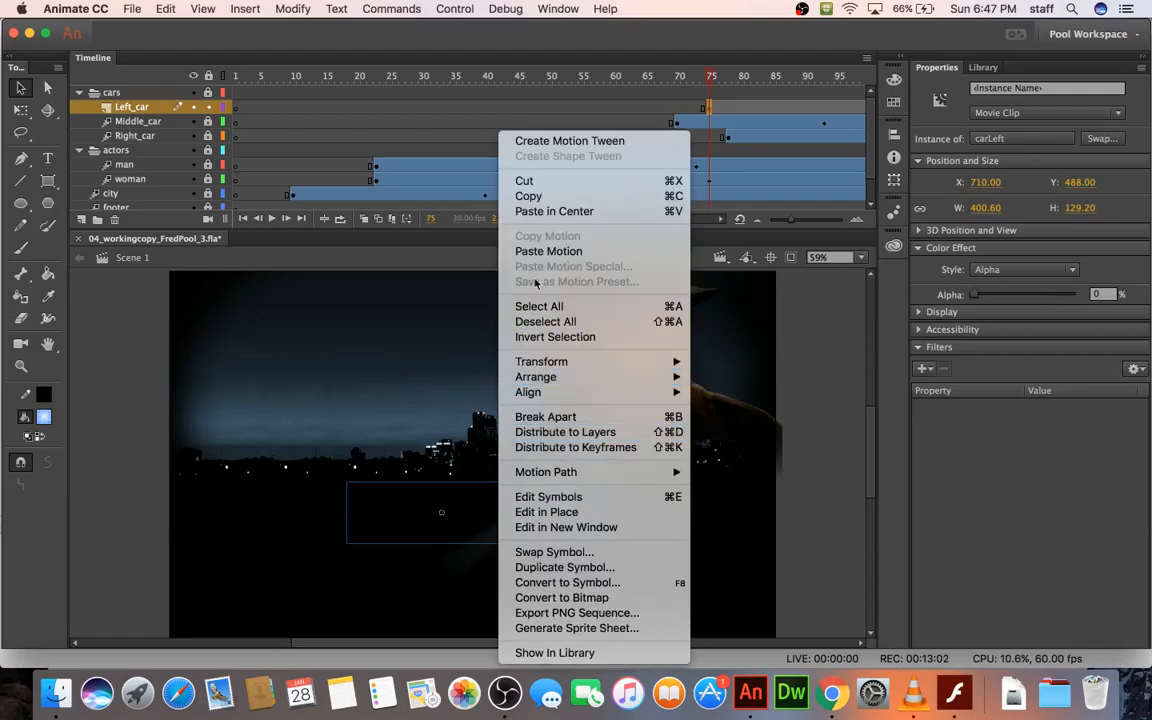
left_click(530, 142)
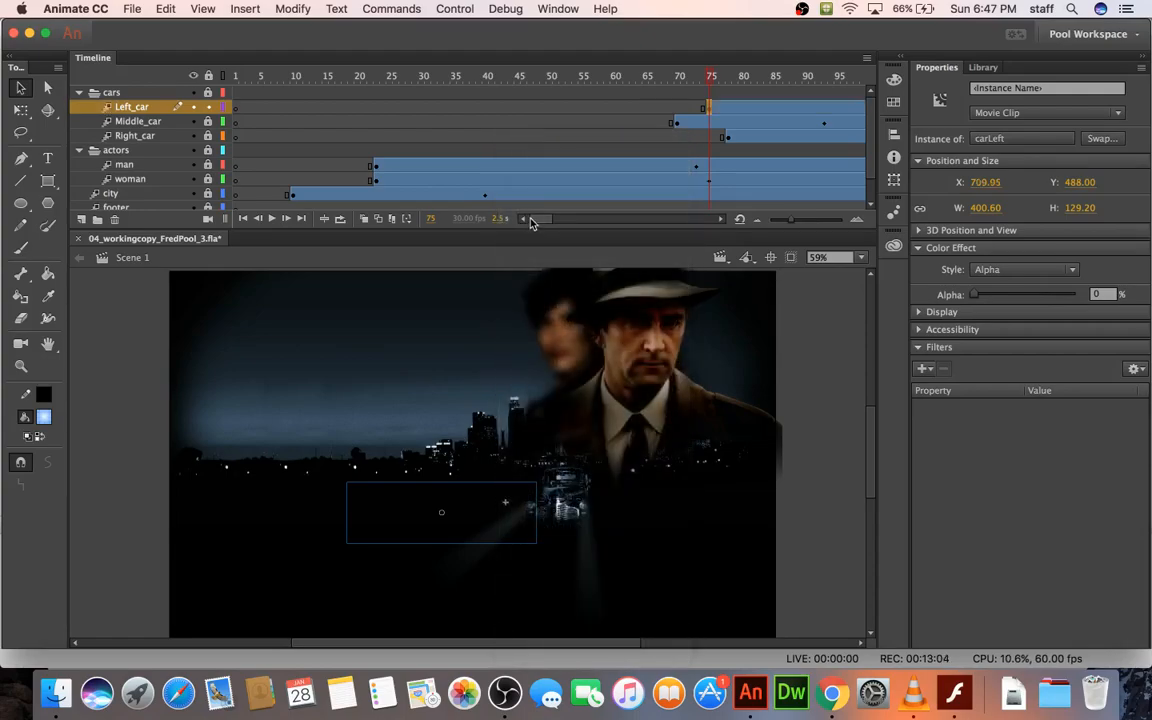
Step: Set the carLeft instance's Alpha to 100% at frame 101 of its motion tween
scroll(535, 225, "right", 10)
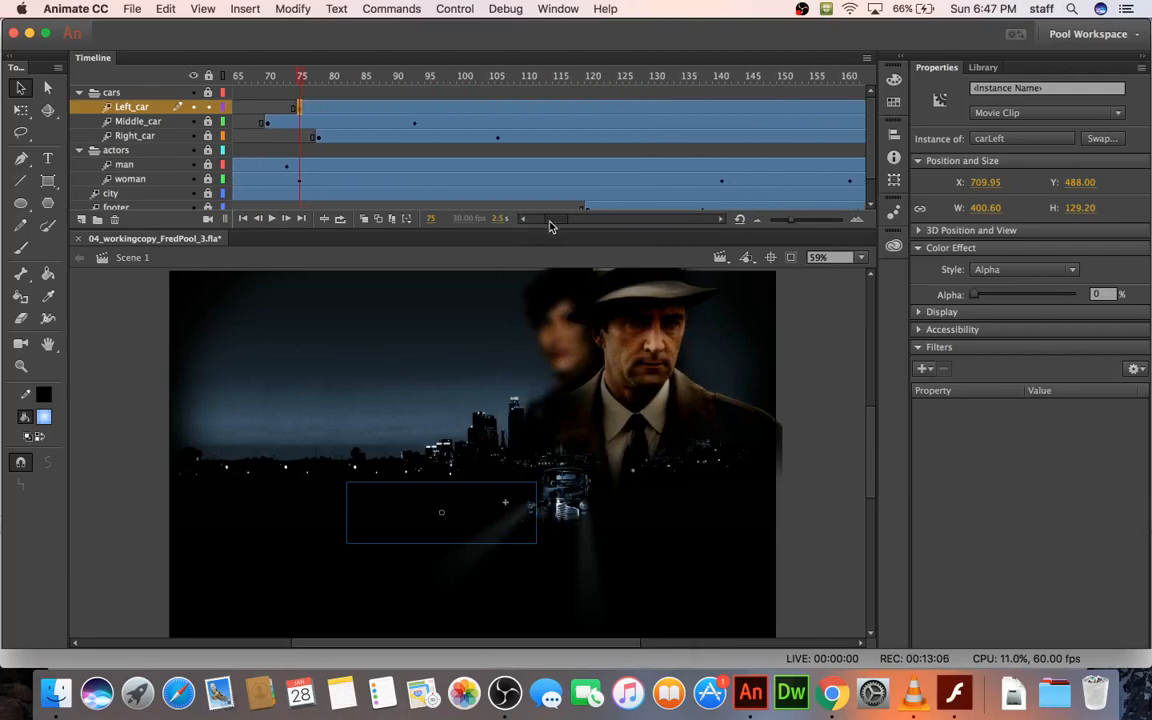
left_click(308, 109)
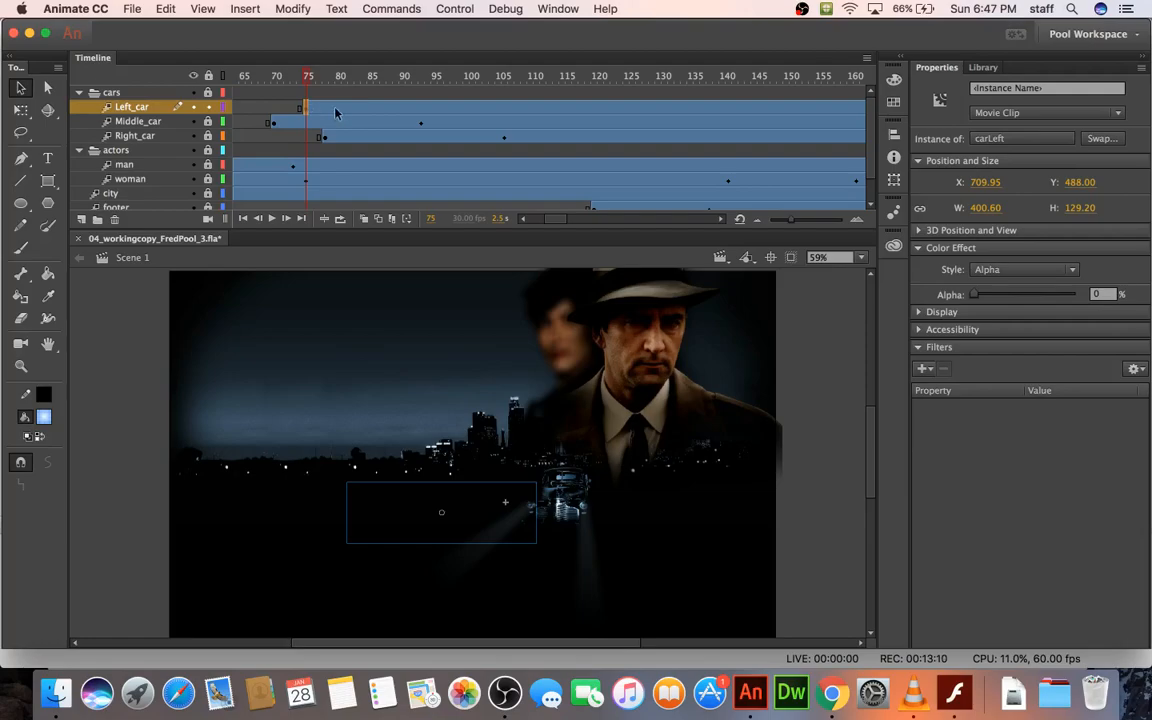
left_click(472, 108)
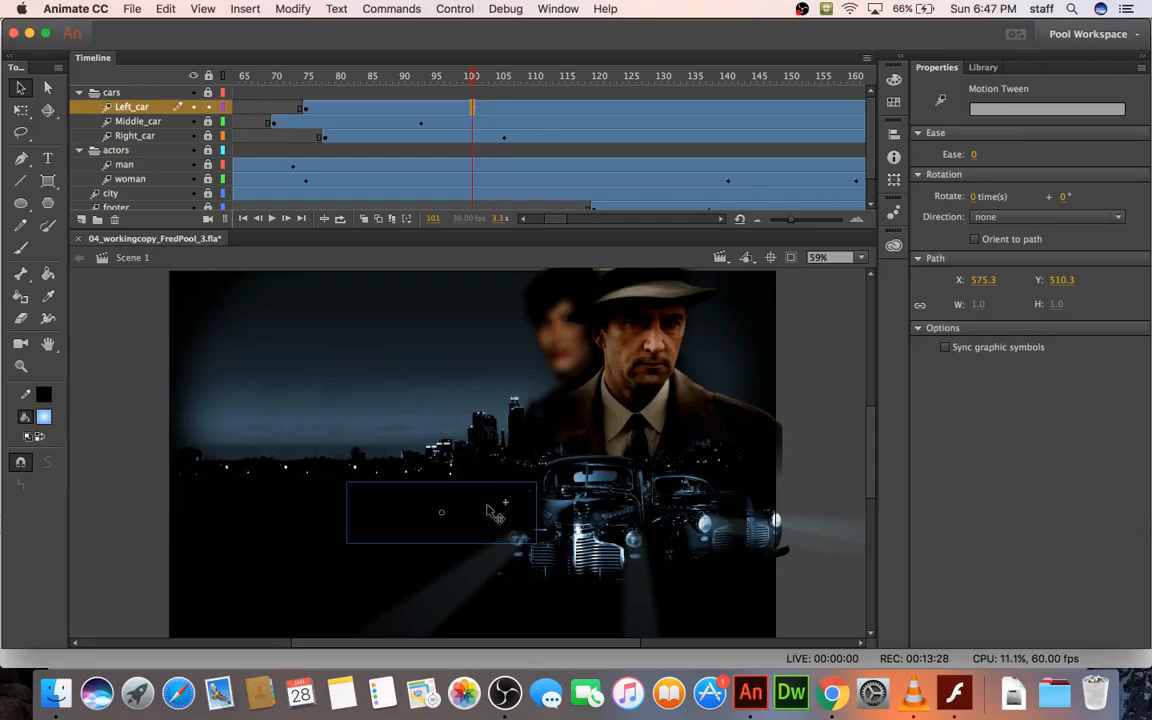
left_click(453, 494)
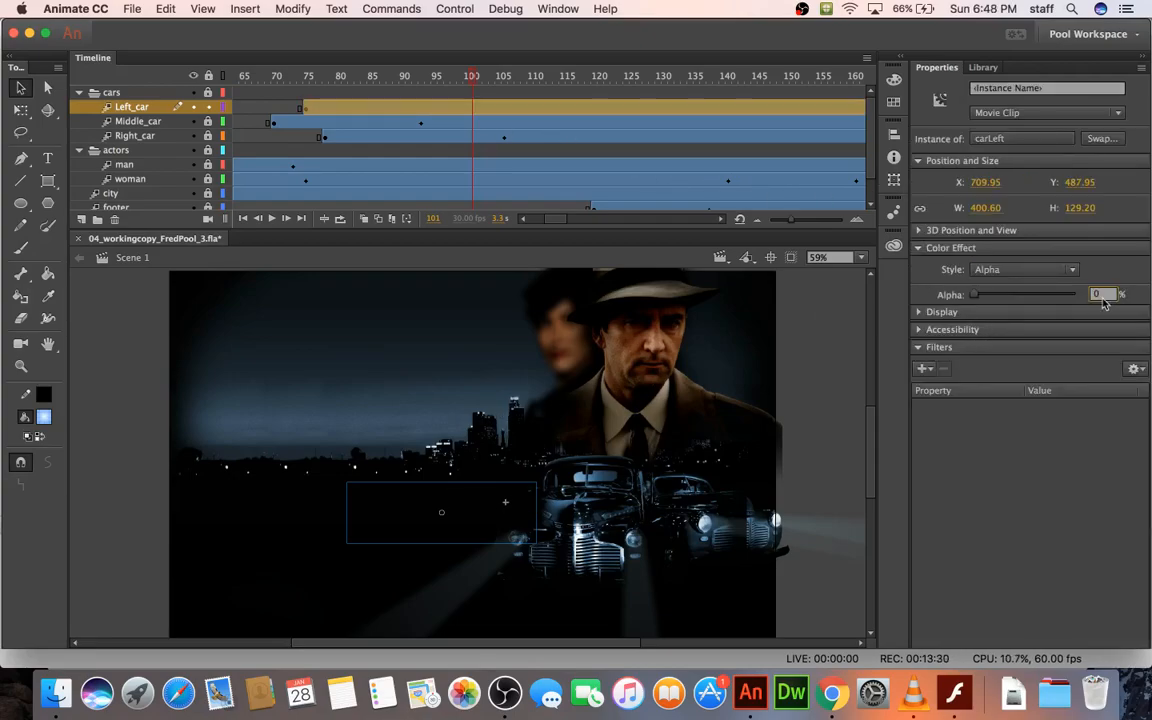
type("100")
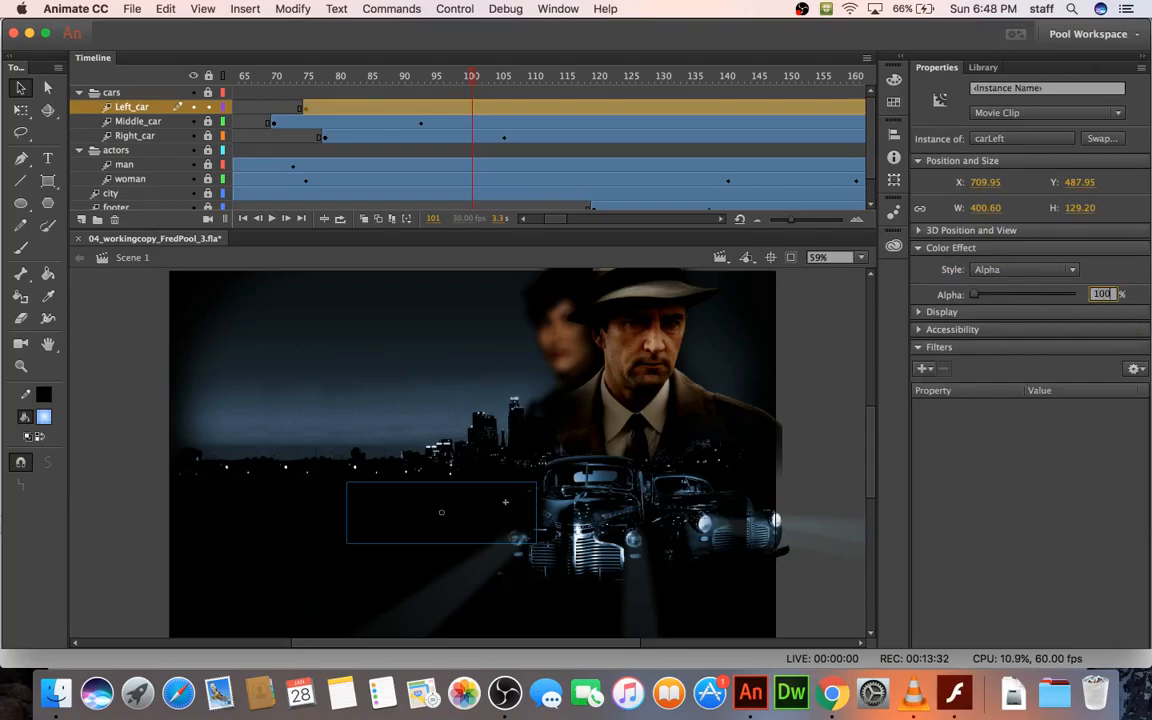
key("Return")
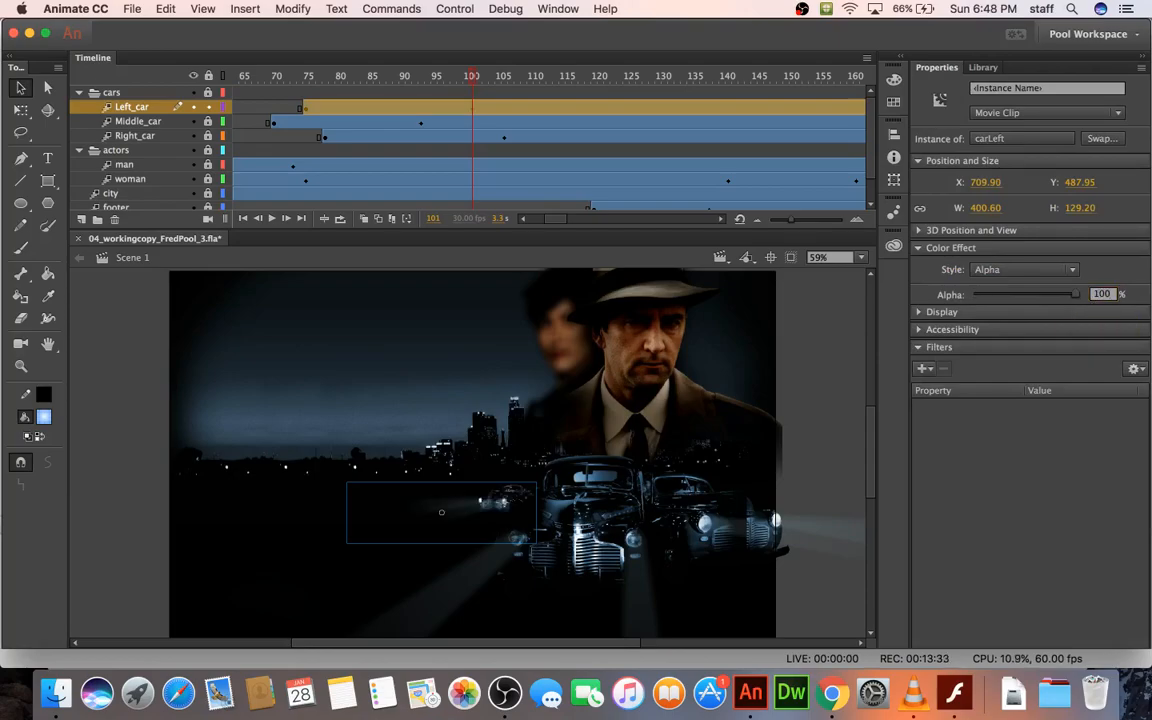
left_click(478, 121)
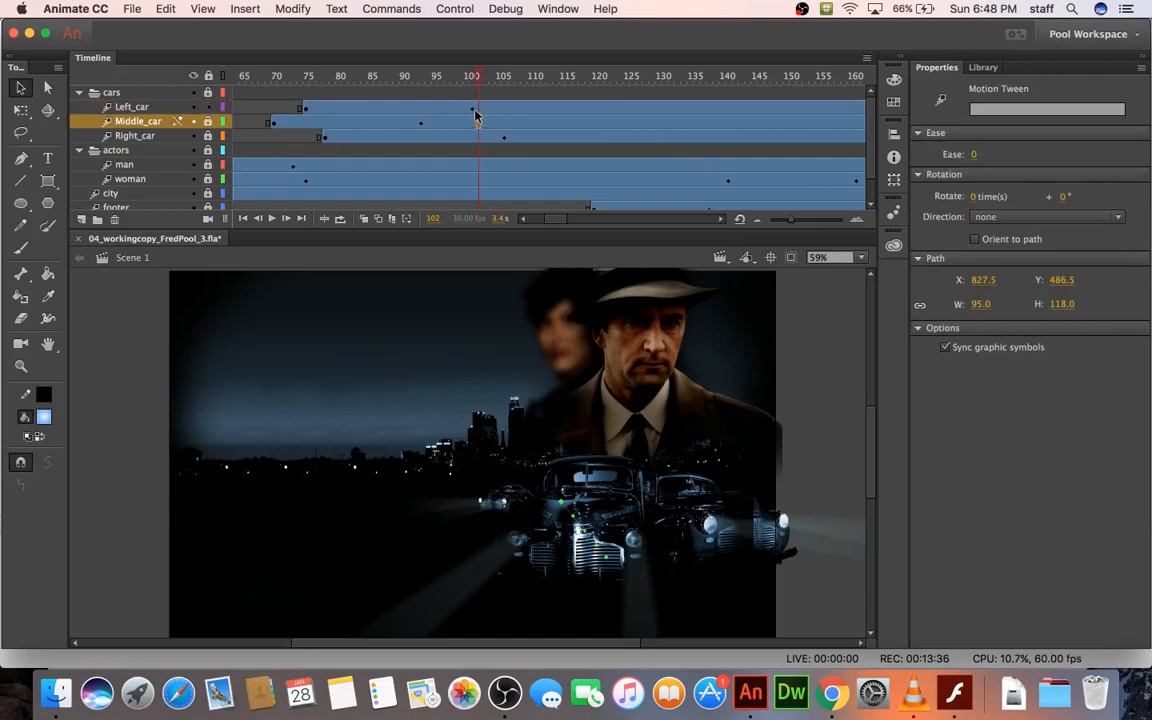
left_click(472, 107)
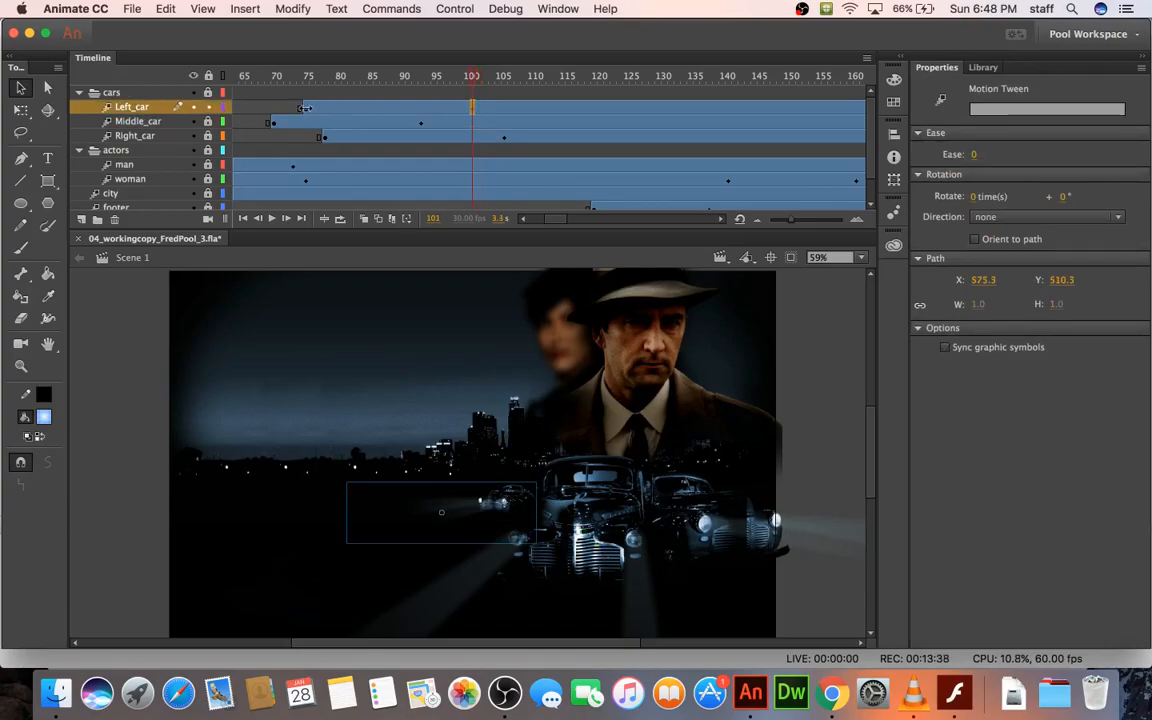
left_click_drag(303, 107, 442, 112)
left_click(474, 110)
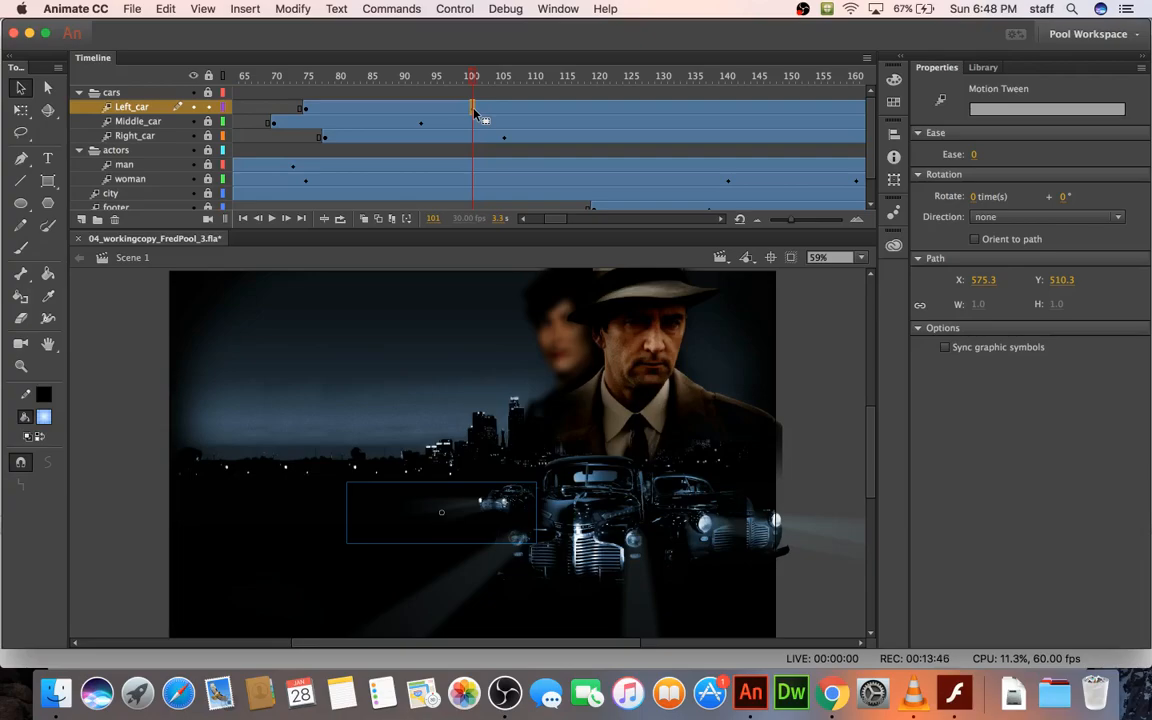
scroll(475, 113, "down", 1)
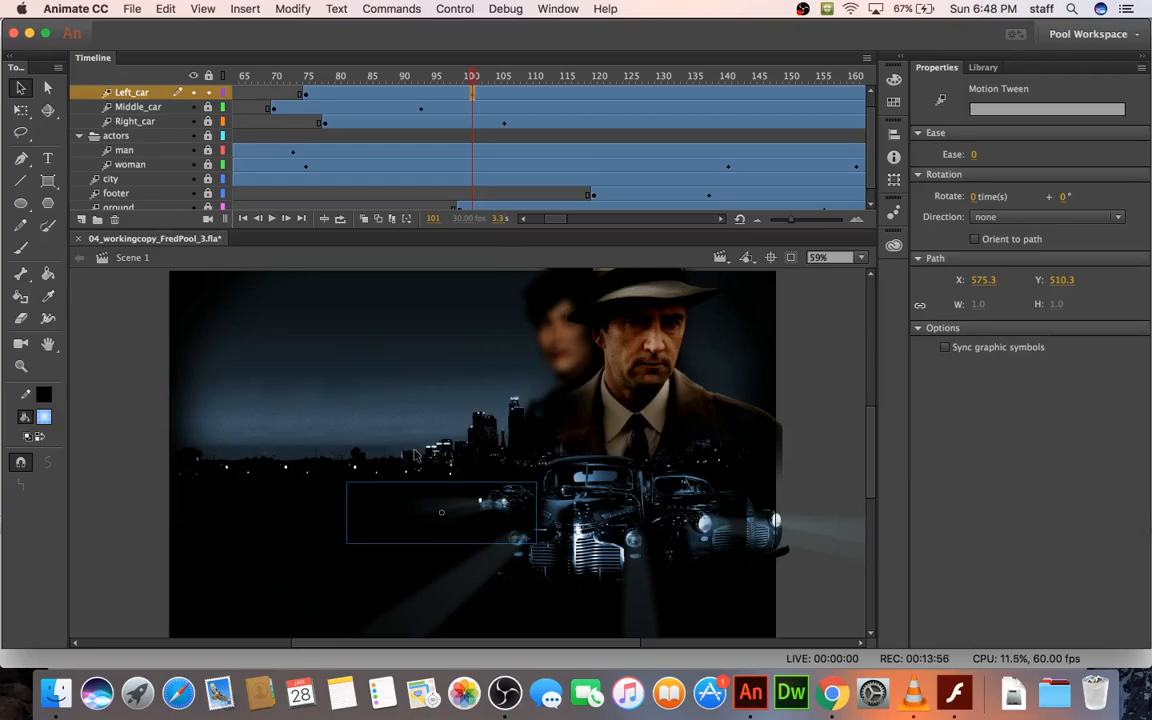
Step: Enlarge the carLeft instance at frame 101 with Free Transform, setting its width to 1380 px
left_click(21, 110)
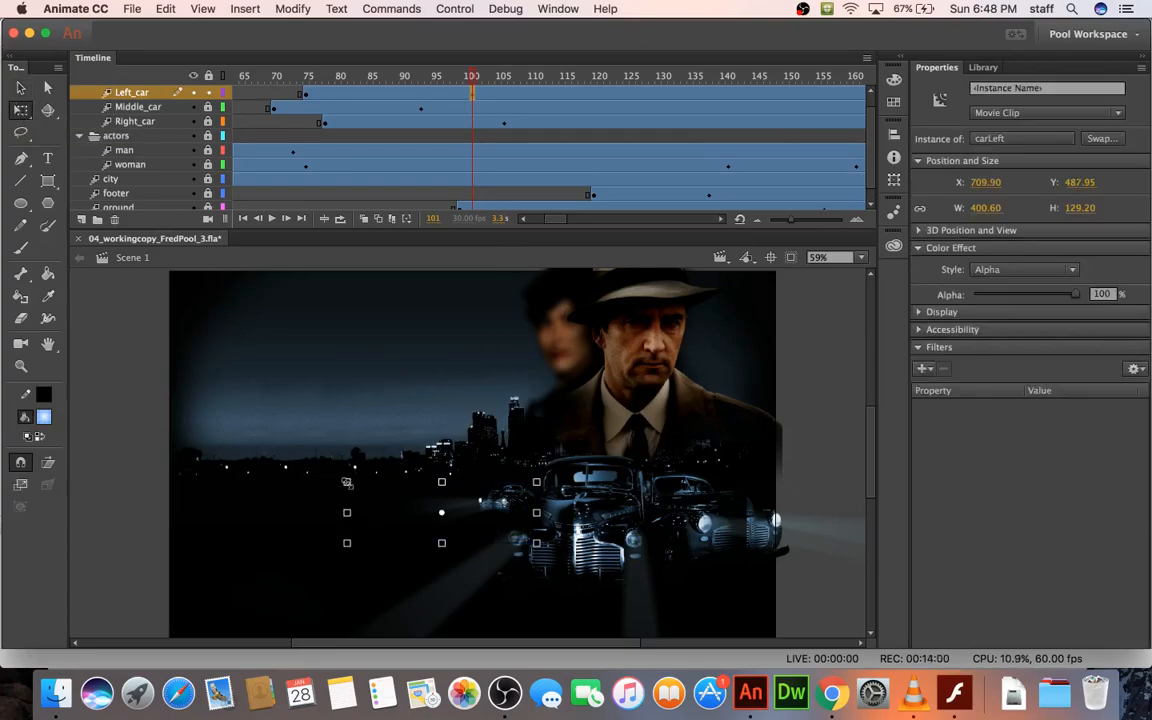
left_click_drag(346, 482, 306, 438)
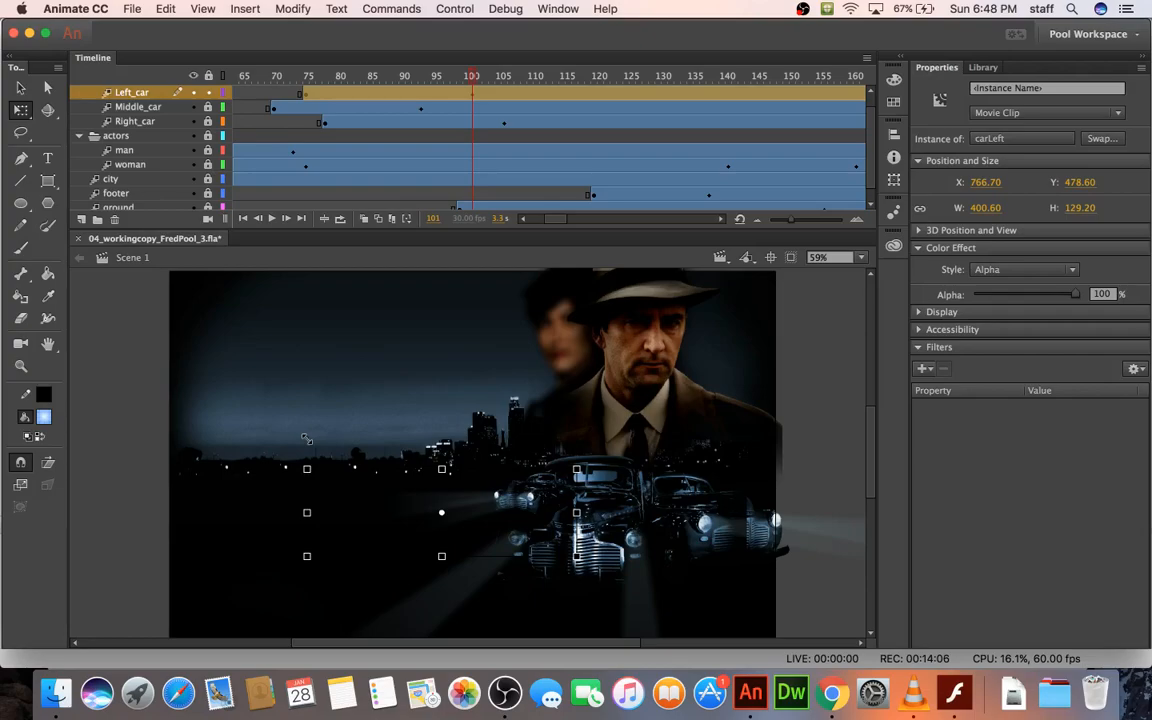
mouse_move(306, 438)
left_mouse_down()
mouse_move(343, 452)
mouse_move(308, 419)
left_mouse_up()
left_click_drag(276, 421, 224, 395)
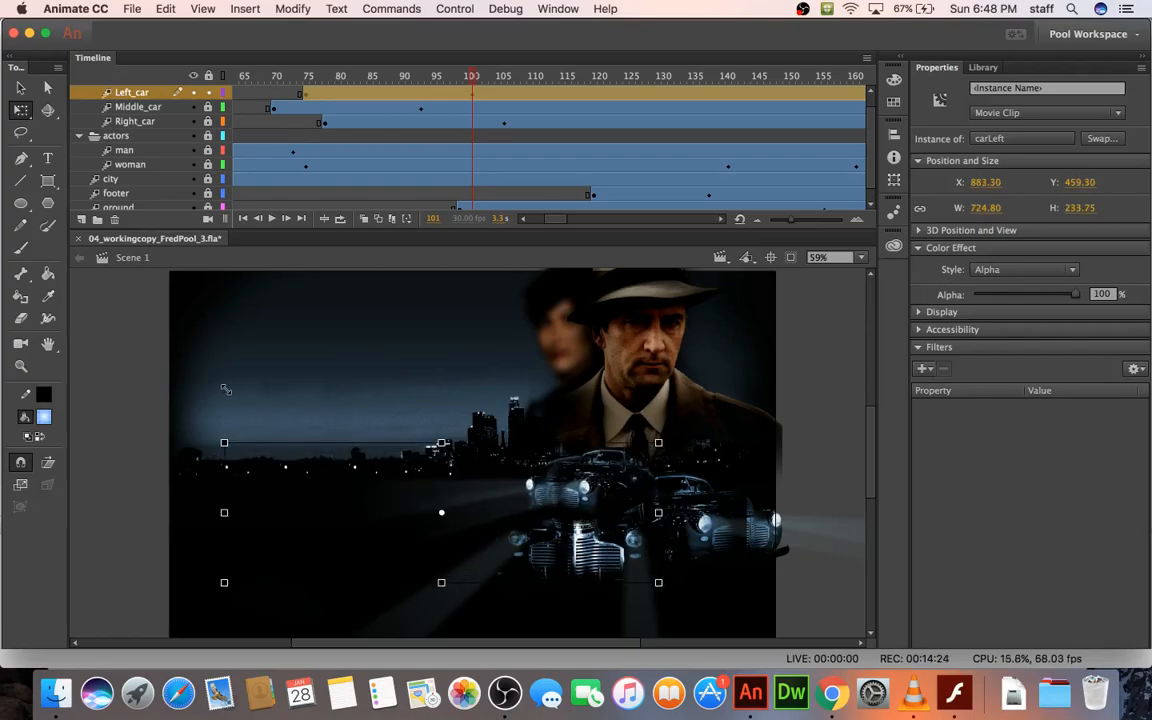
left_click(985, 207)
type("1380")
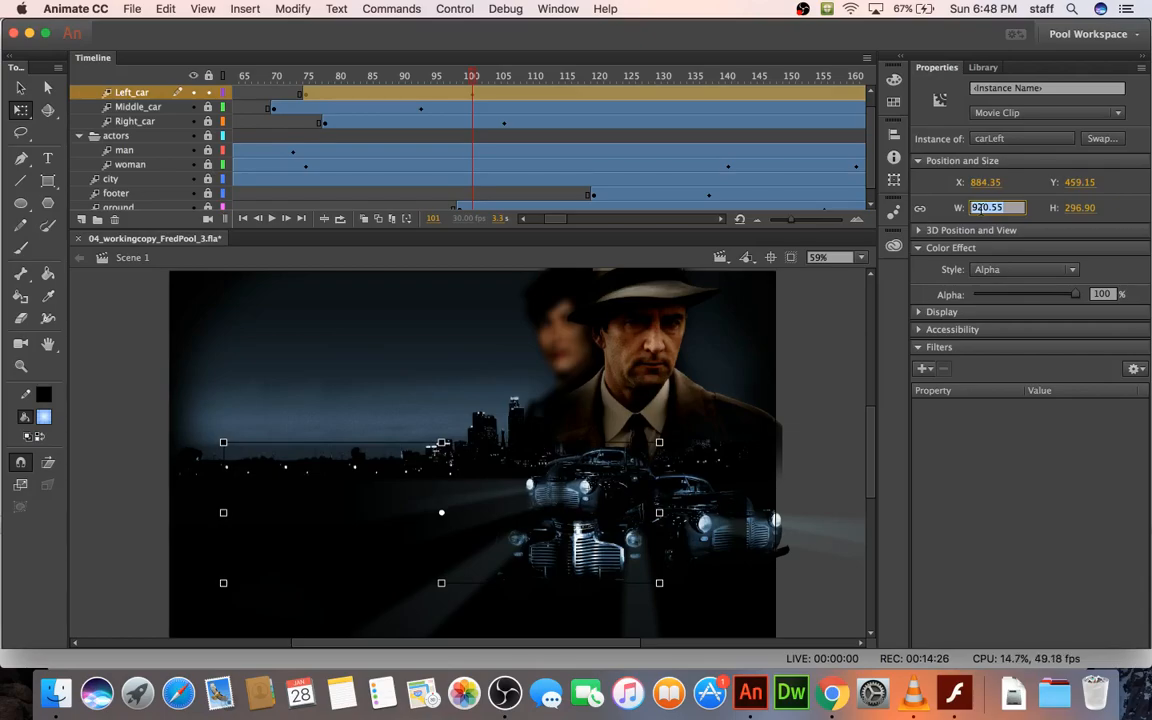
key("Return")
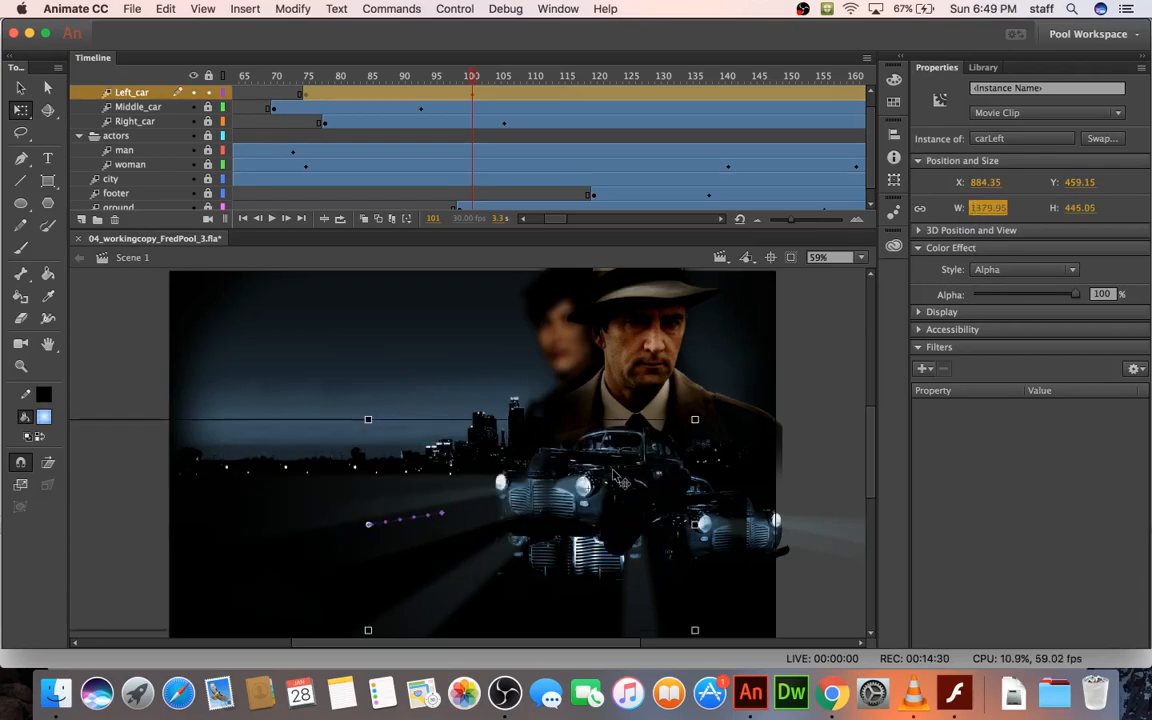
Step: Position the enlarged carLeft instance at X 607 and Y 545 at frame 101
left_click(982, 183)
type("607")
key("Tab")
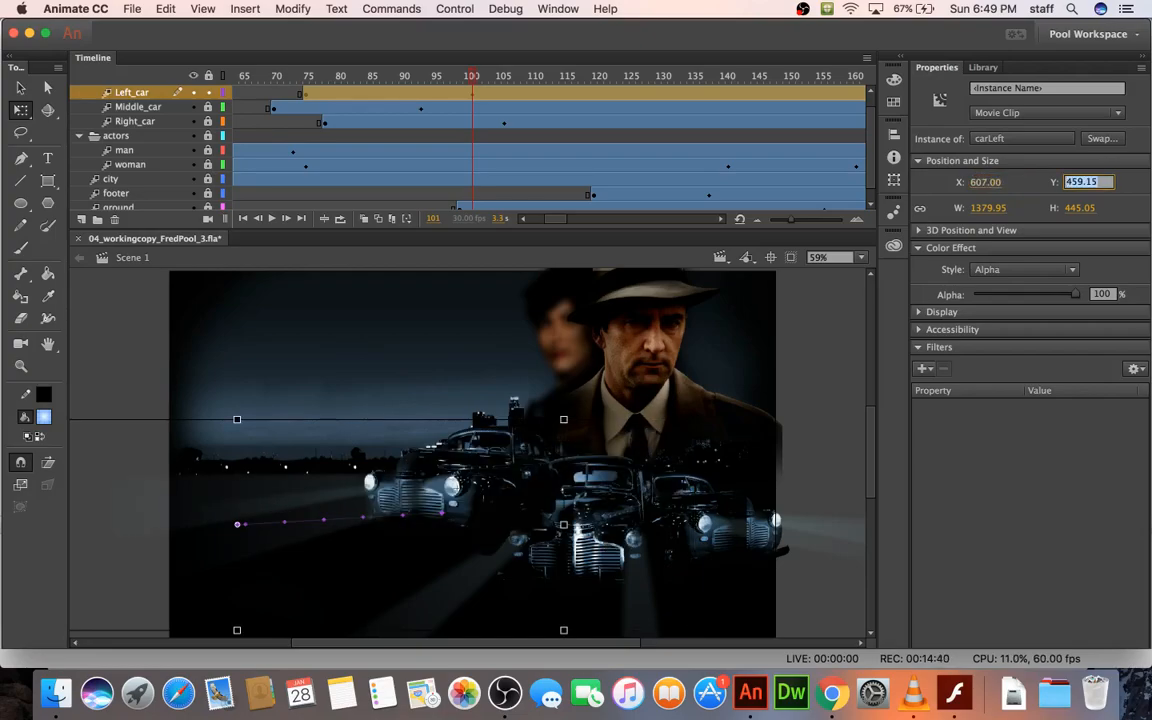
type("545")
key("Return")
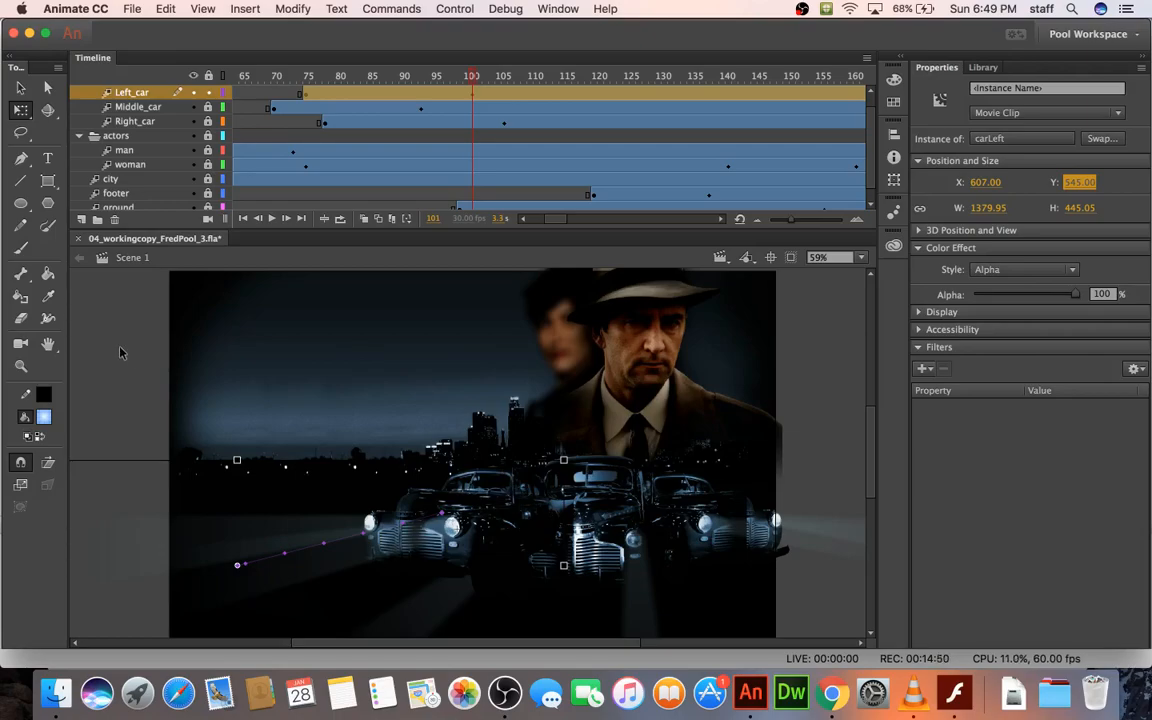
Step: Move the Left_car layer between the Middle_car and Right_car layers in the cars folder
left_click_drag(133, 92, 147, 117)
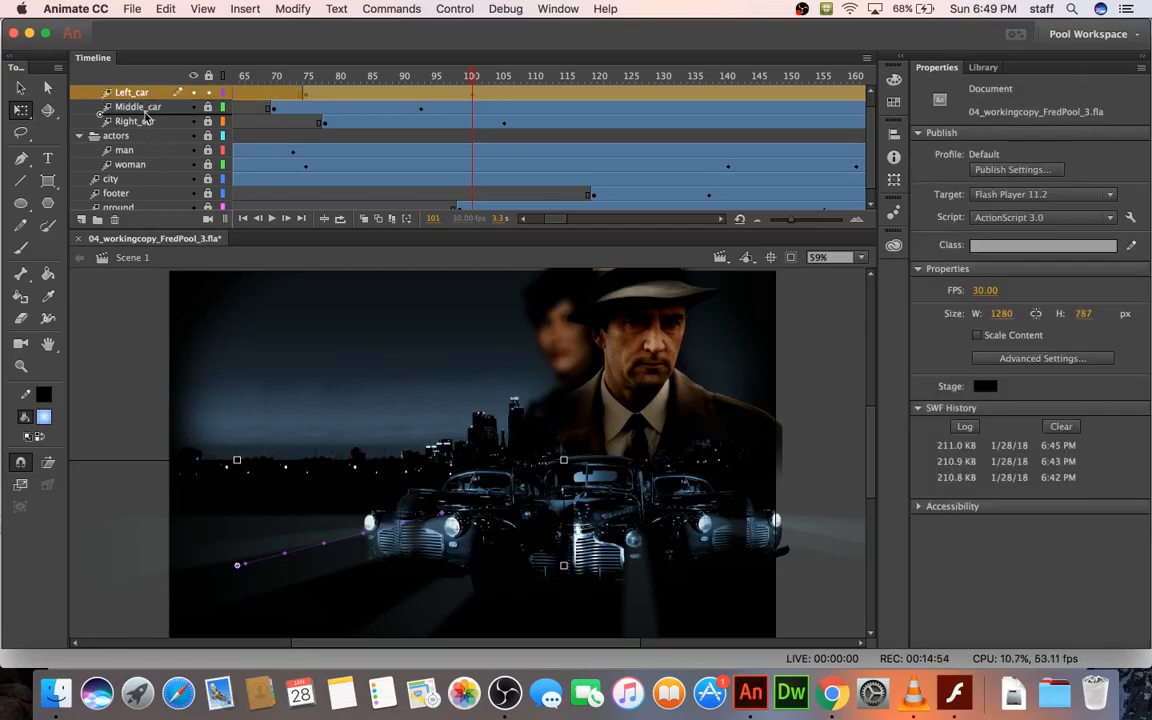
left_click_drag(147, 117, 147, 118)
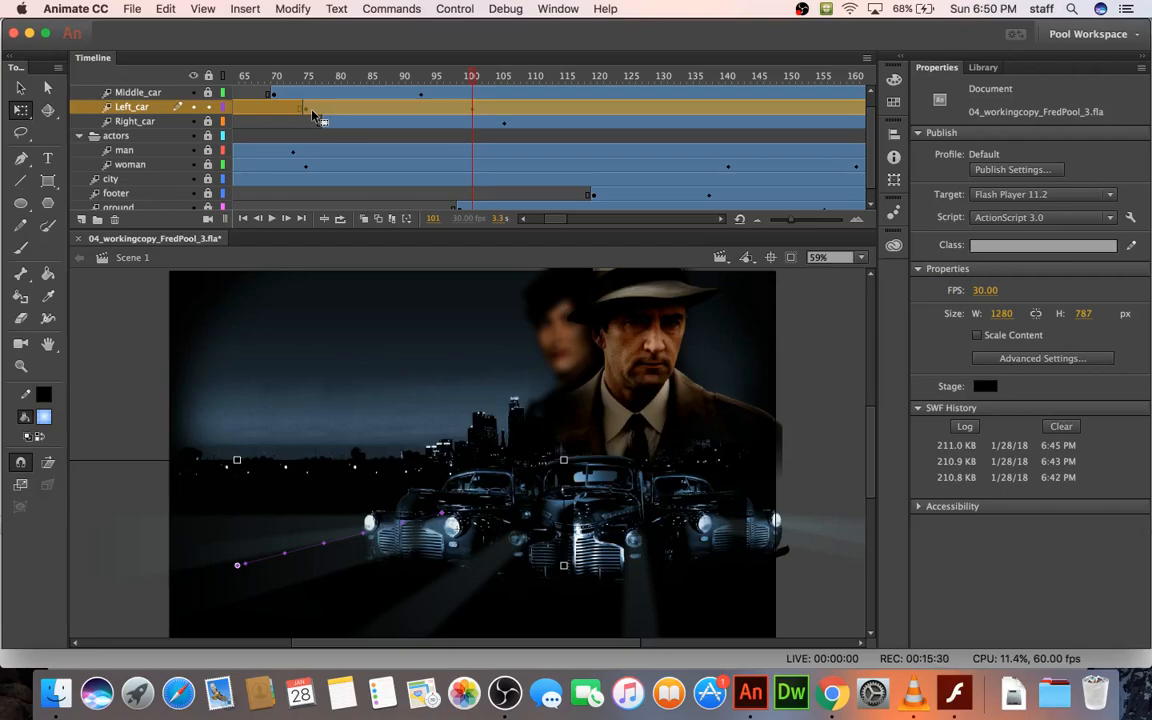
scroll(300, 110, "down", 1)
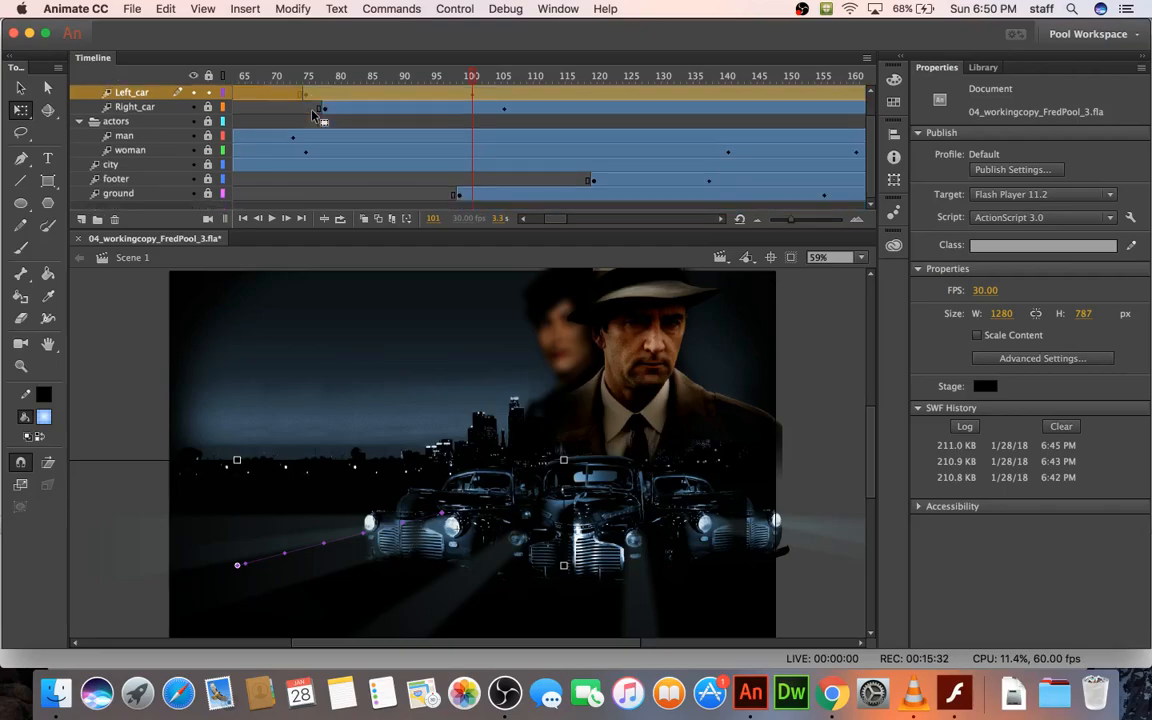
scroll(478, 131, "up", 2)
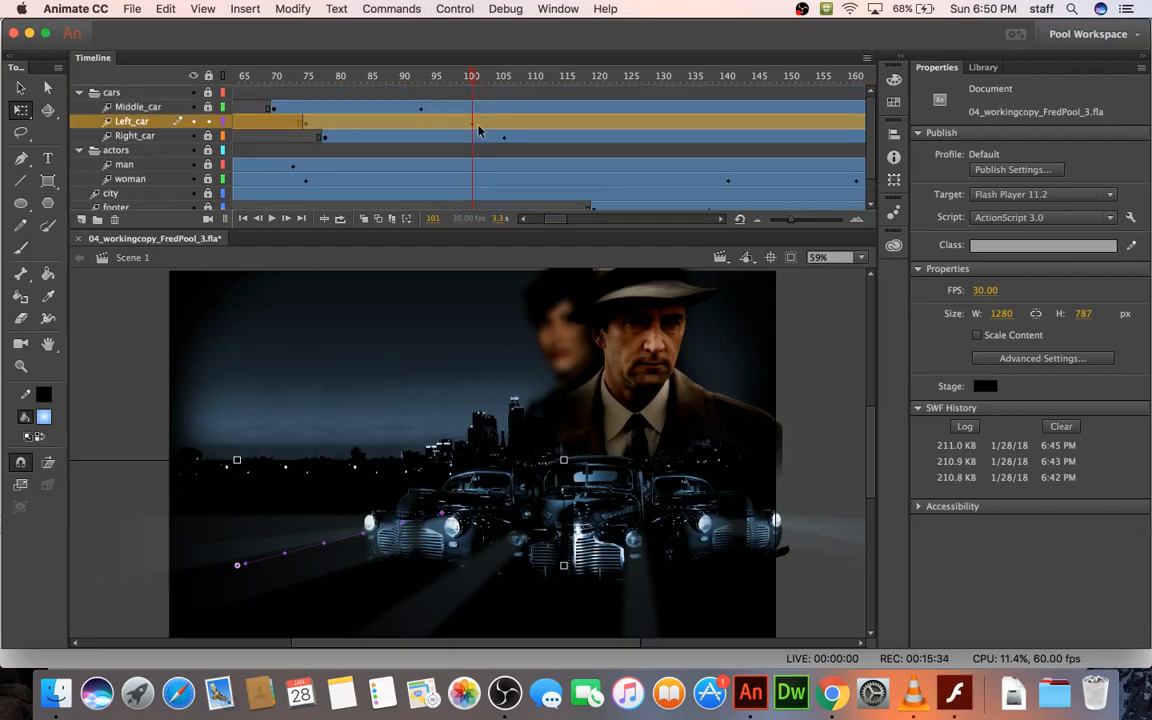
Step: Split the motion of the Left_car tween at frame 102
left_click(477, 120)
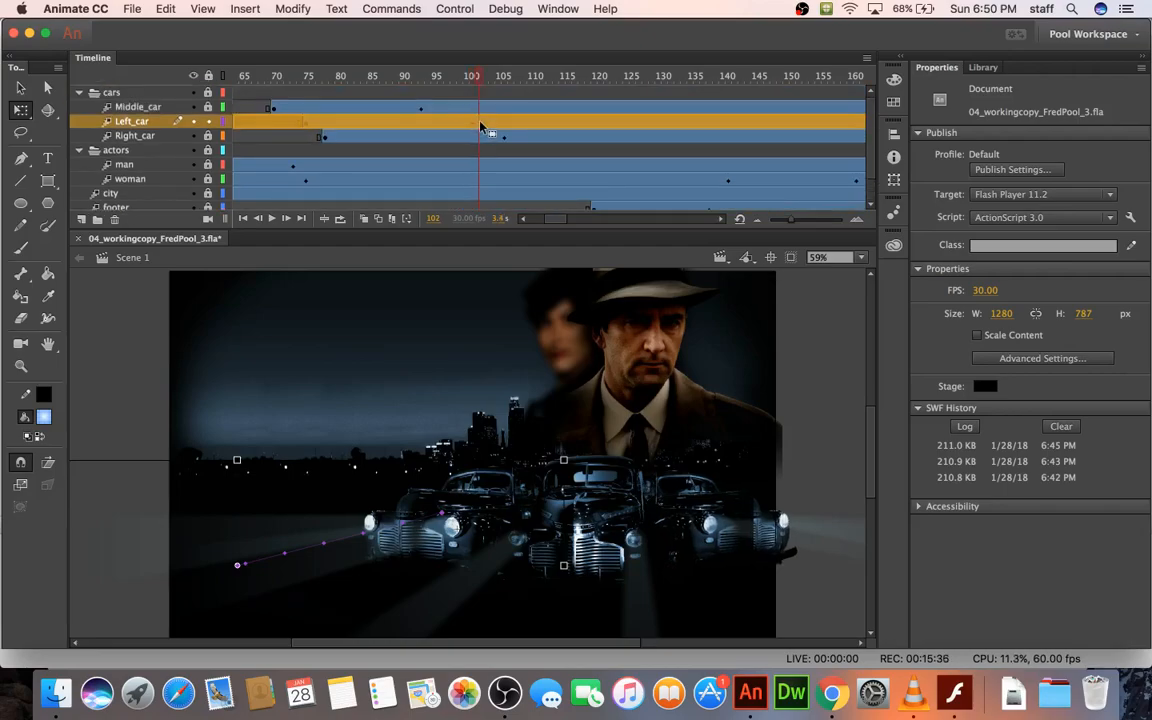
left_click(478, 107)
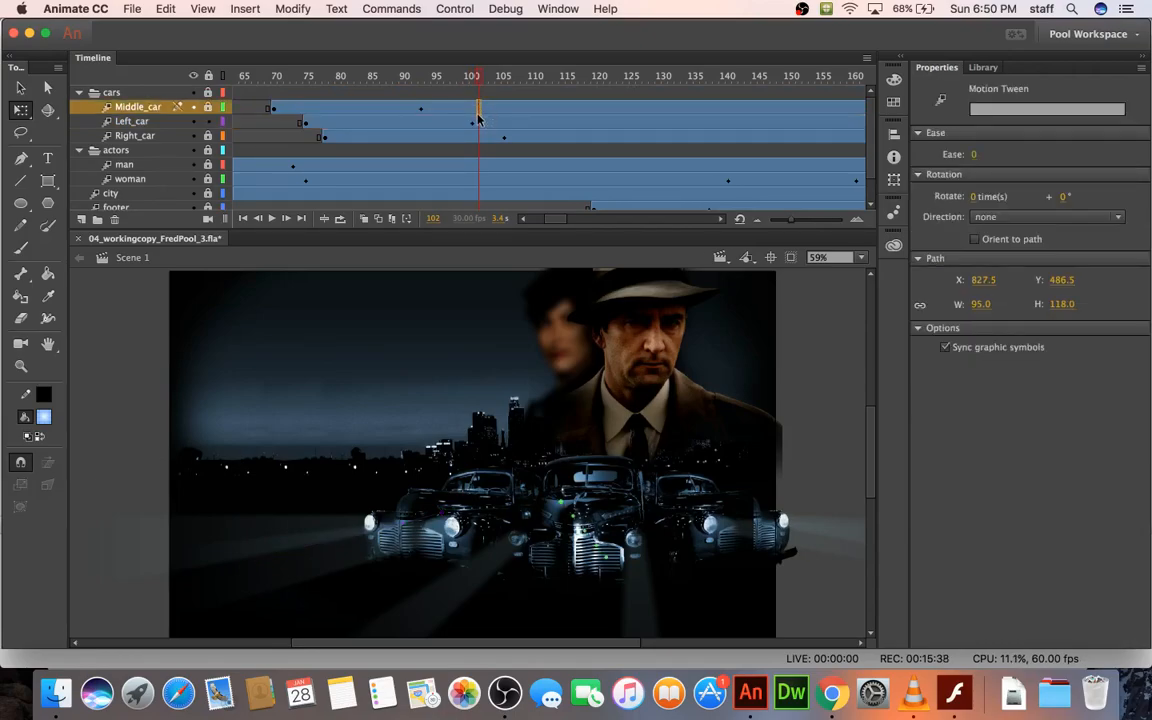
left_click(478, 122)
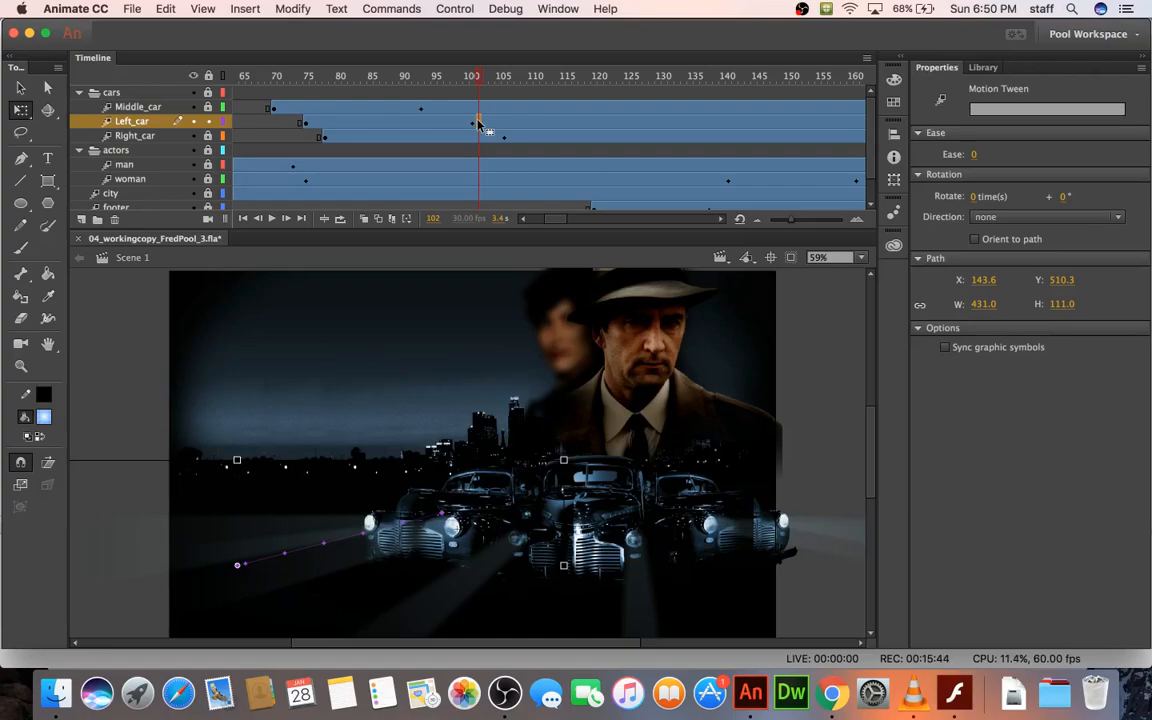
right_click(478, 118)
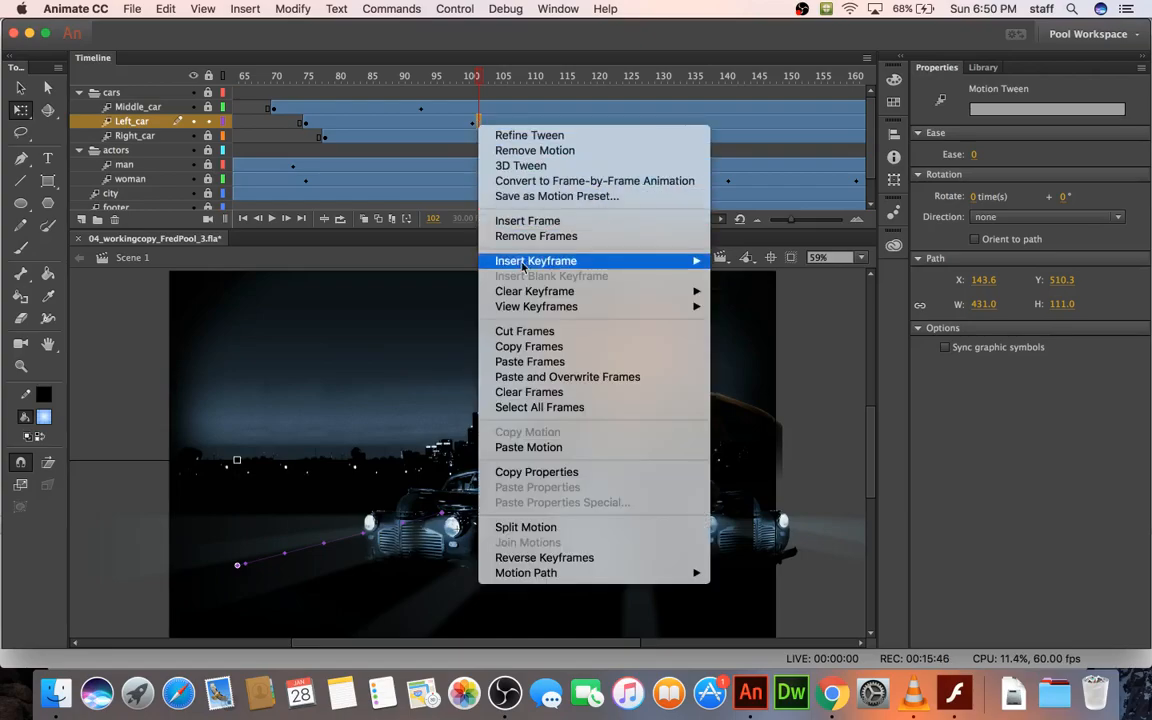
left_click(527, 527)
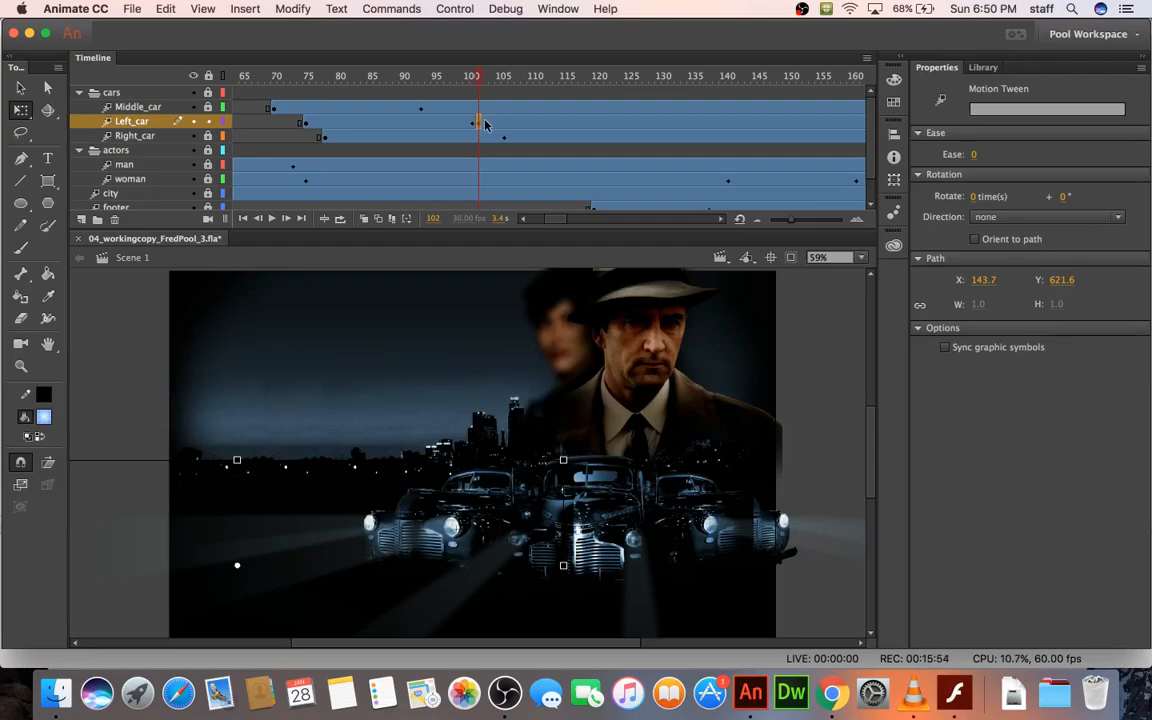
Step: Split the motion of the Middle_car tween at frame 94 and of the Right_car tween at frame 107
left_click(426, 112)
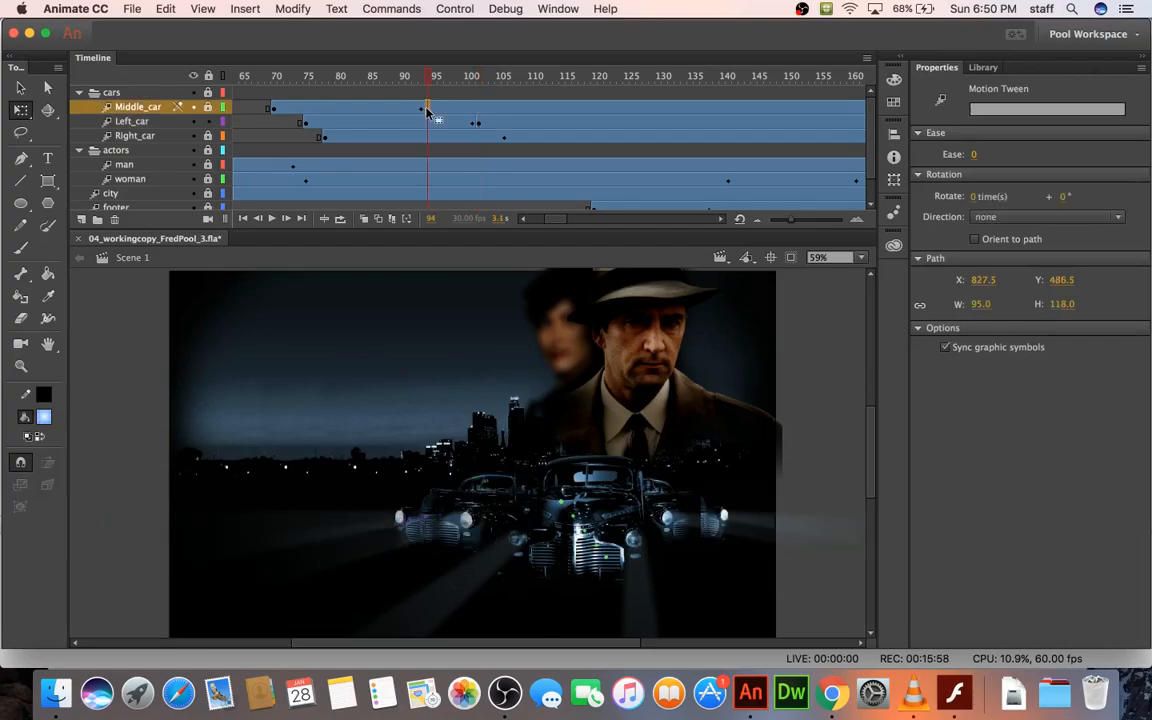
right_click(427, 112)
left_click(498, 516)
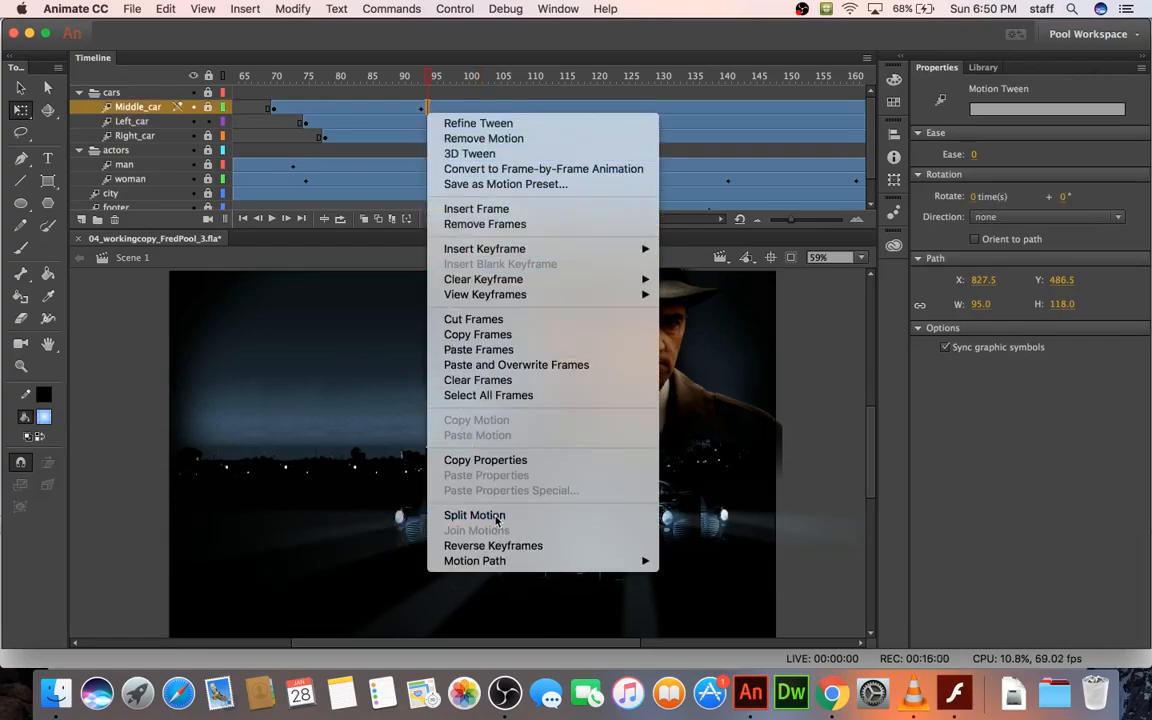
left_click(510, 137)
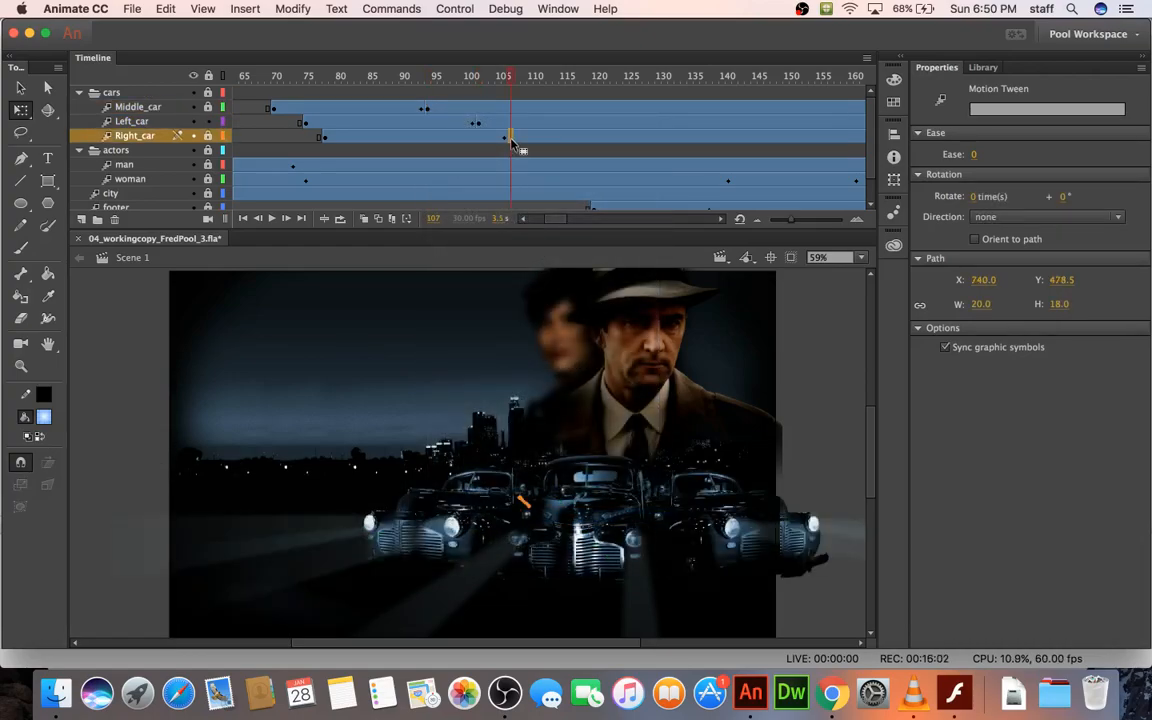
right_click(510, 137)
left_click(545, 545)
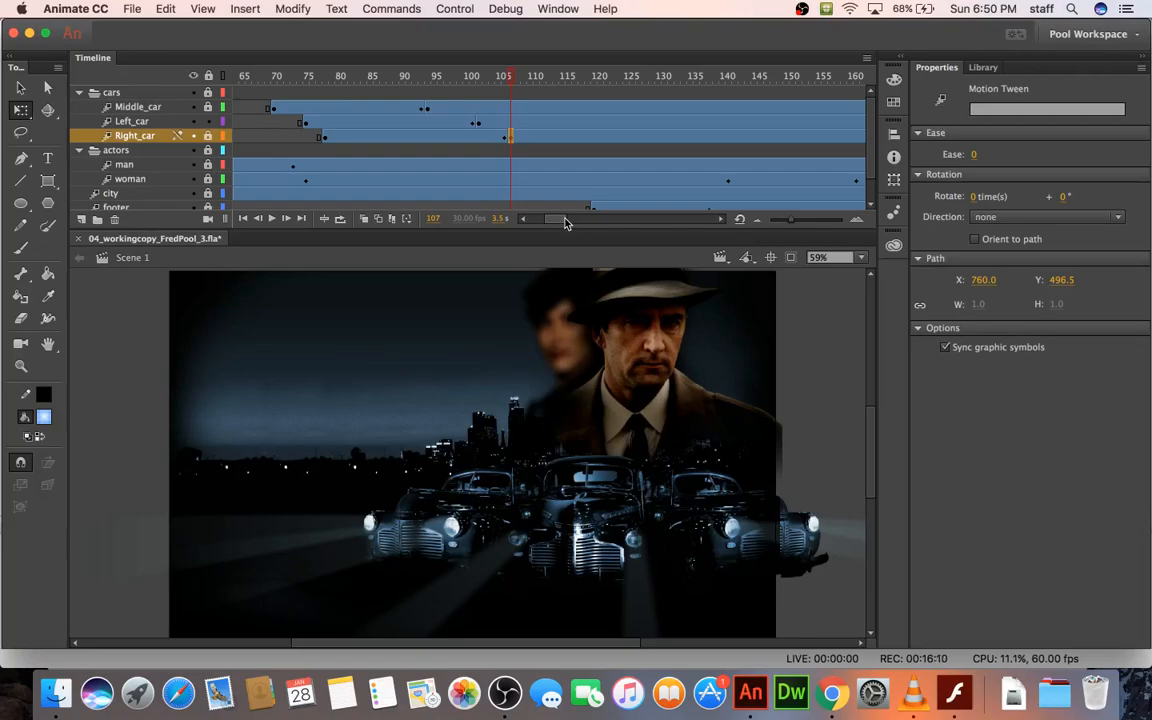
Step: Set the ease of the first Middle_car motion tween to 100 out
left_click(371, 107)
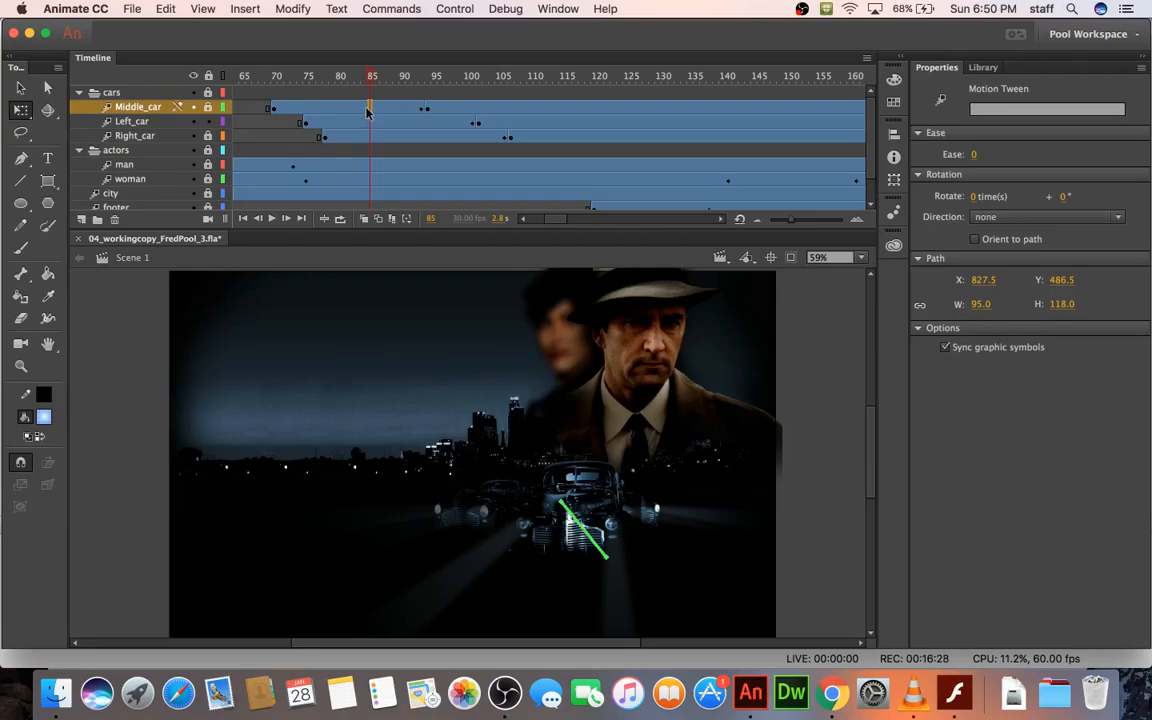
left_click_drag(369, 108, 364, 110)
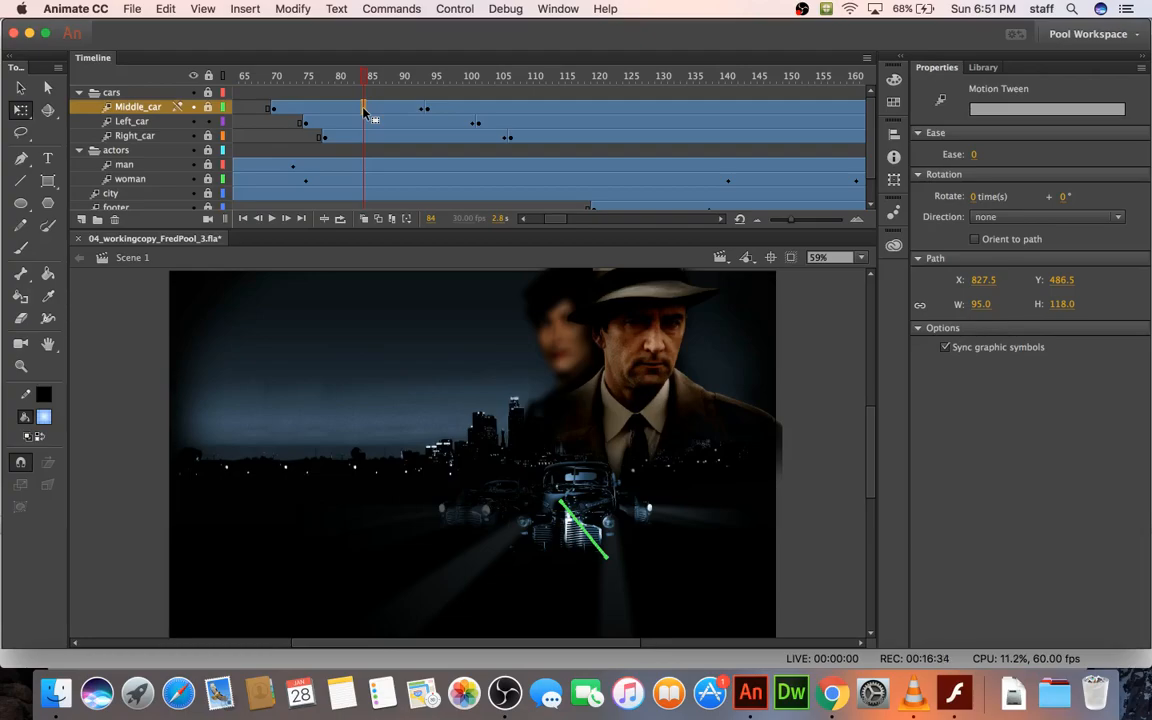
left_click(976, 155)
type("100")
key("Return")
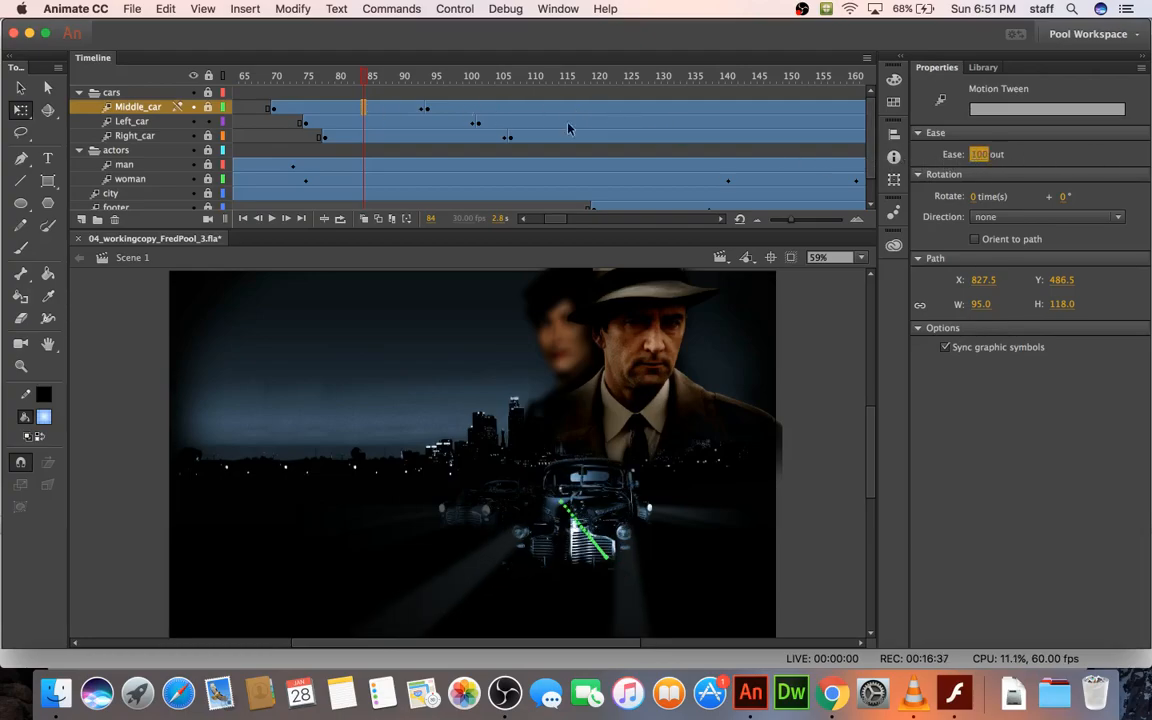
Step: Set the ease of the first Left_car motion tween to 100
left_click(377, 122)
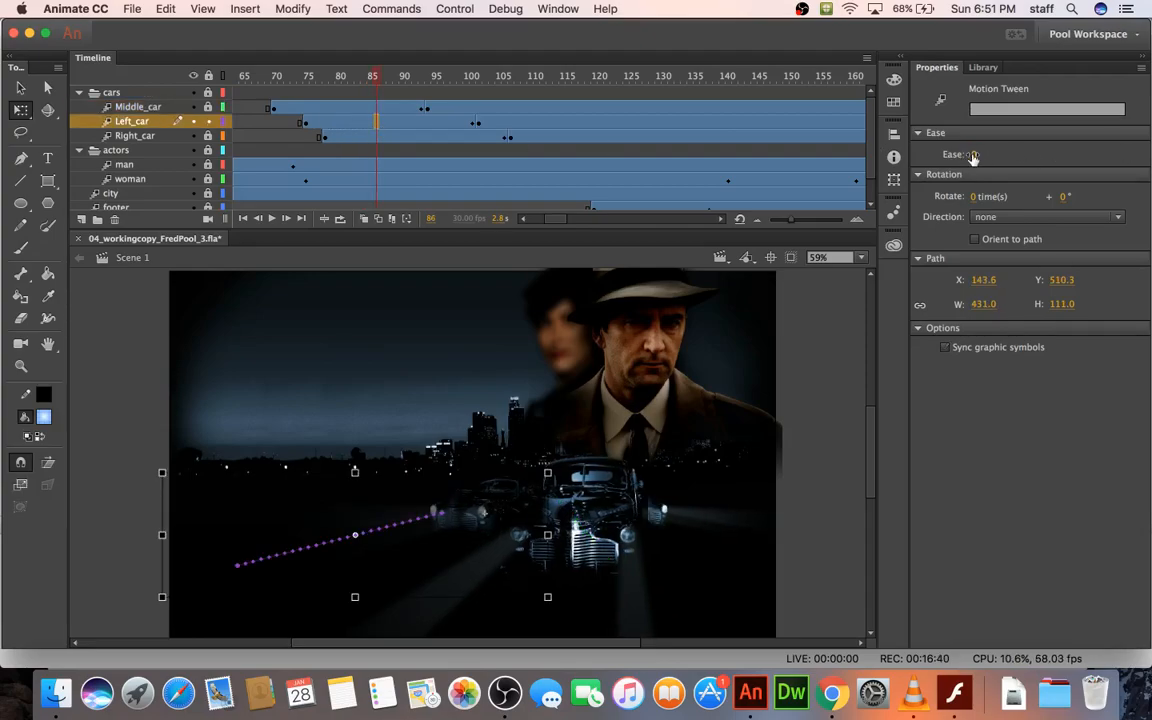
left_click(974, 155)
type("100")
key("Return")
Step: Set the ease of the first Right_car motion tween to 100 out
left_click(408, 136)
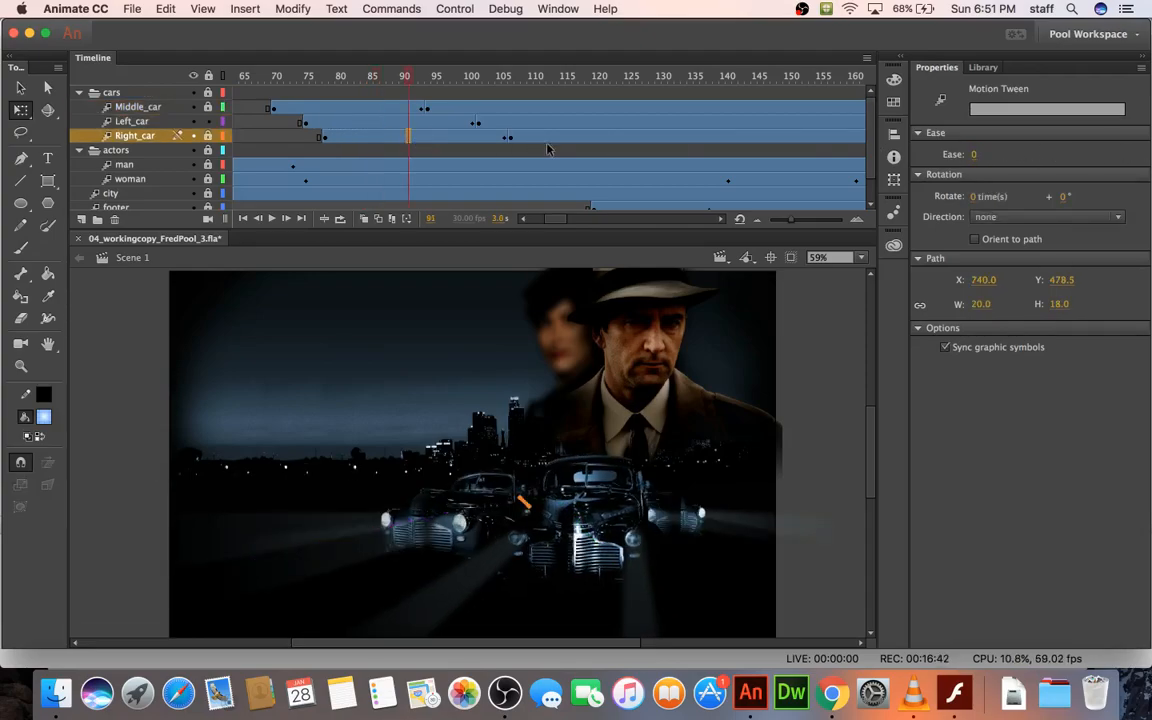
left_click(976, 155)
type("100")
key("Return")
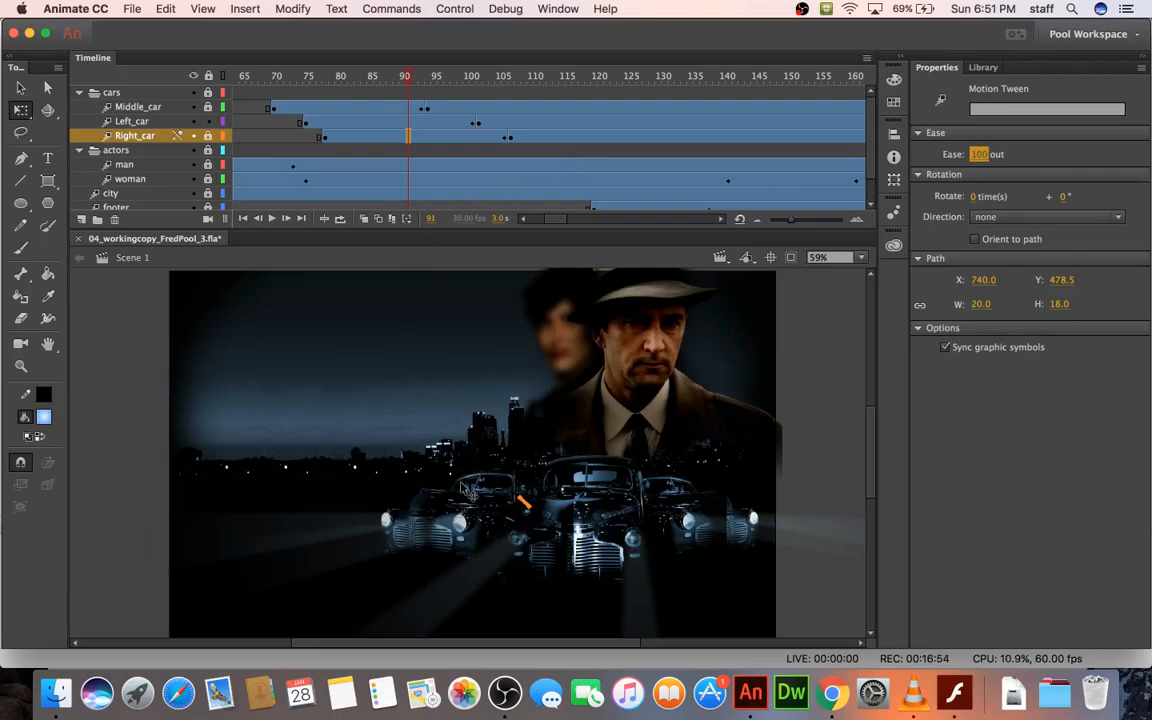
Step: Test the movie to preview the eased car motions, and close the preview
left_click(455, 519)
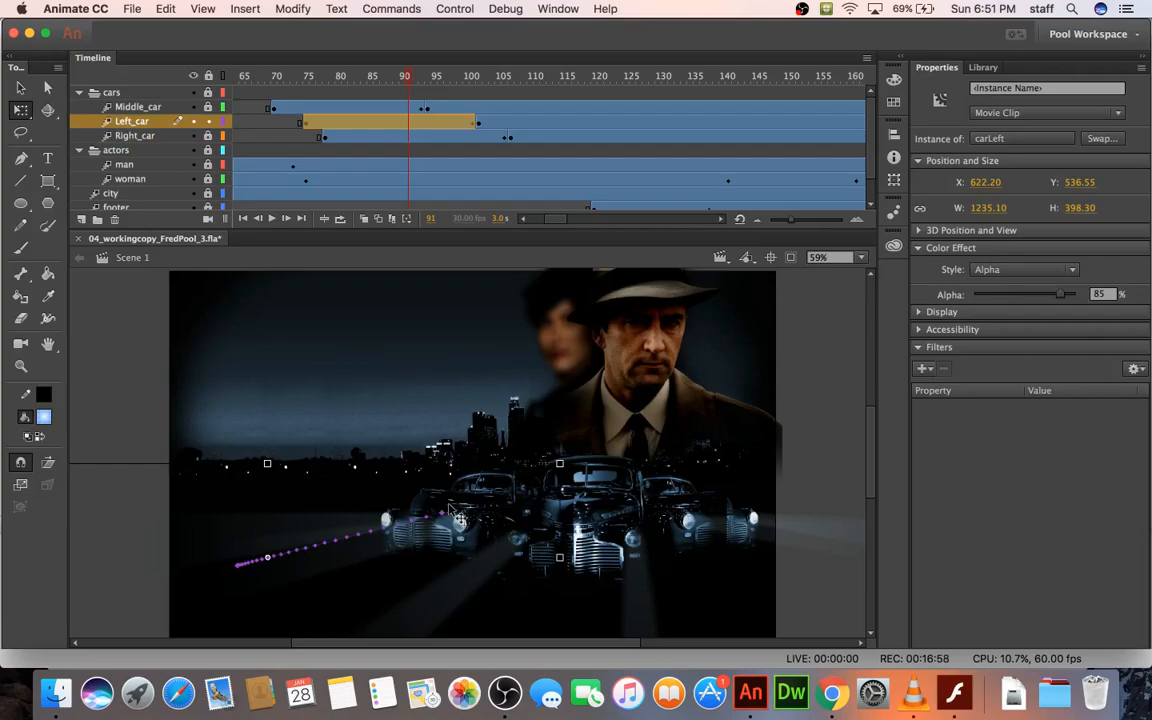
key("super+Return")
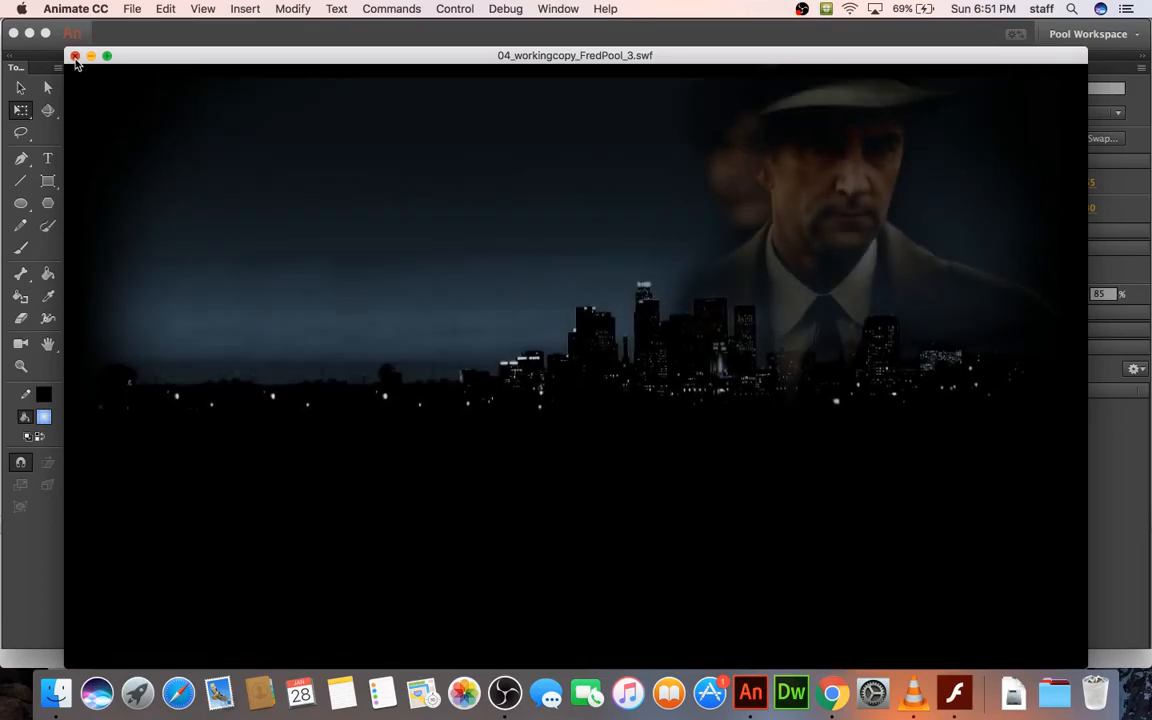
left_click(75, 56)
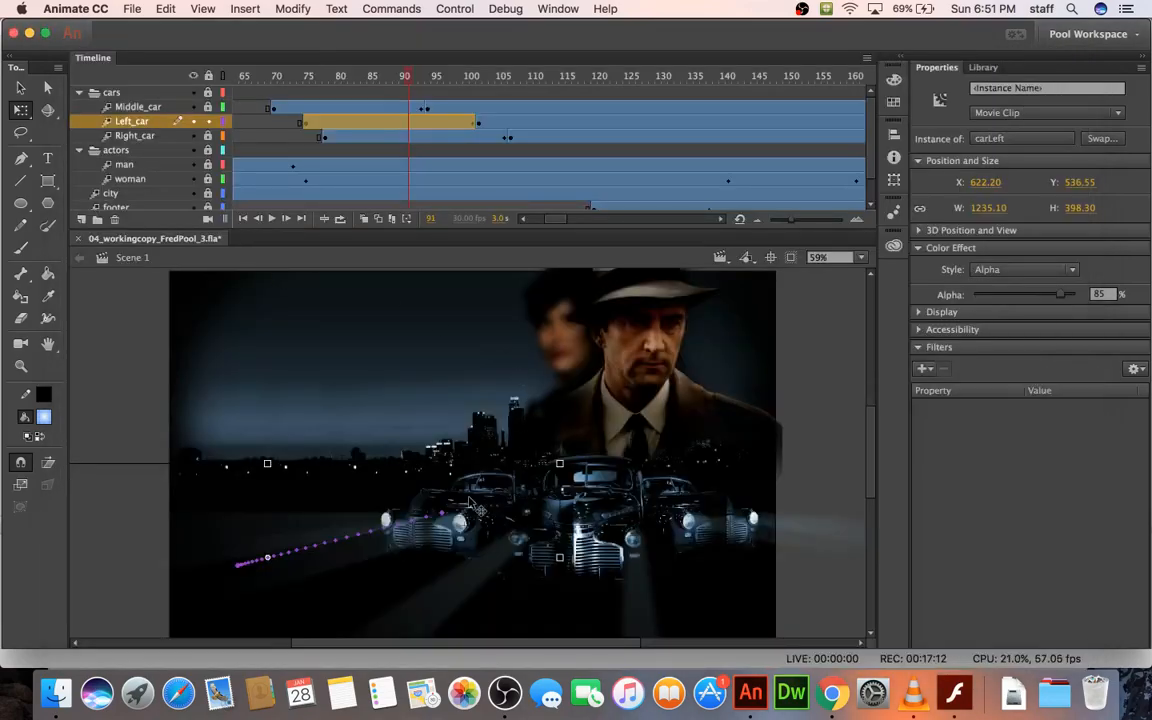
Step: Open the carLeft symbol in place and insert keyframes at frames 4 and 7 on the lights and smallRumble layers
double_click(466, 503)
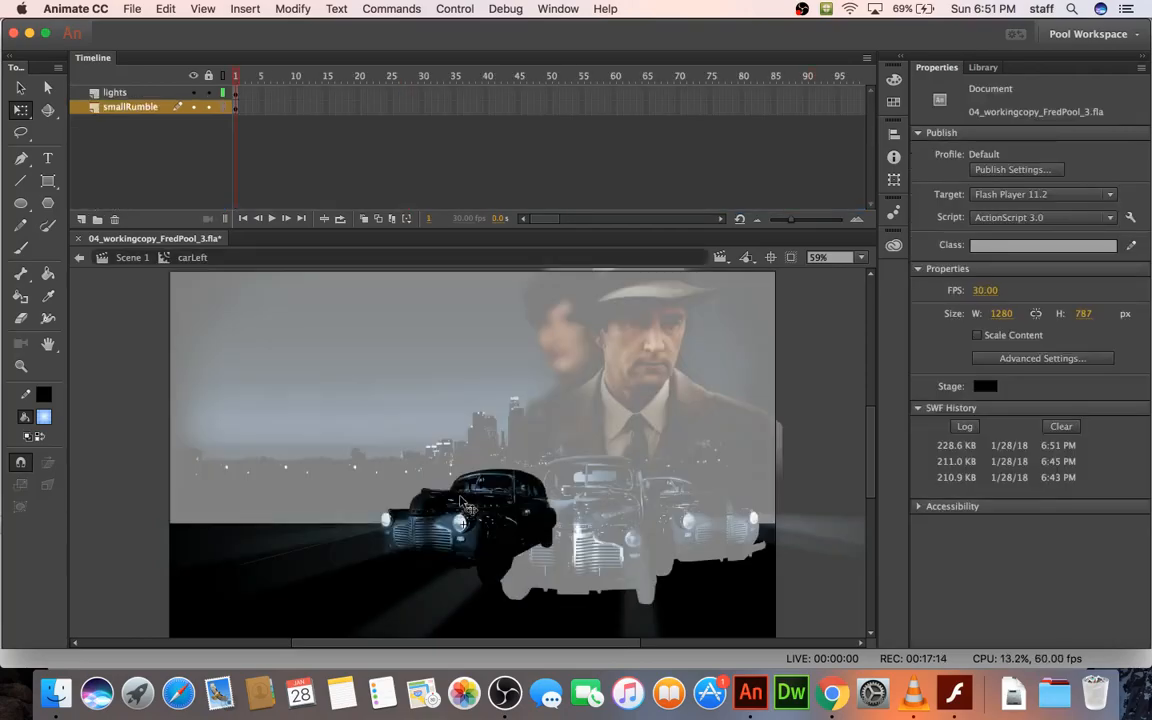
left_click(236, 108)
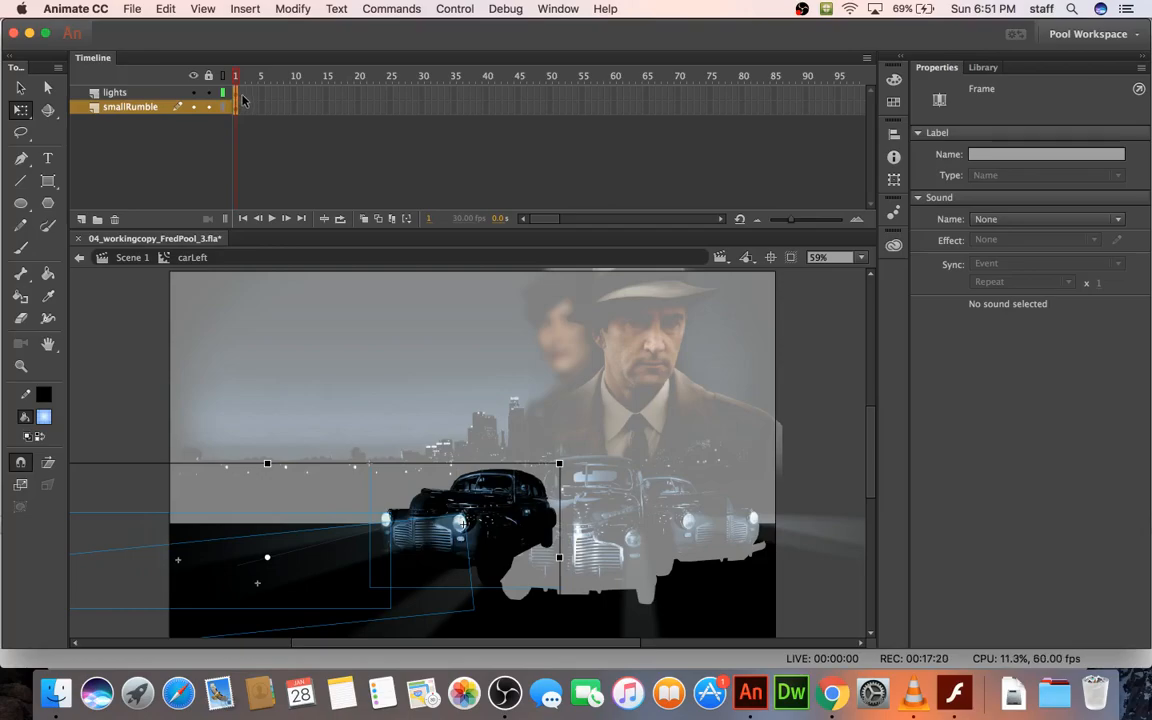
left_click(255, 98)
left_click_drag(255, 98, 257, 108)
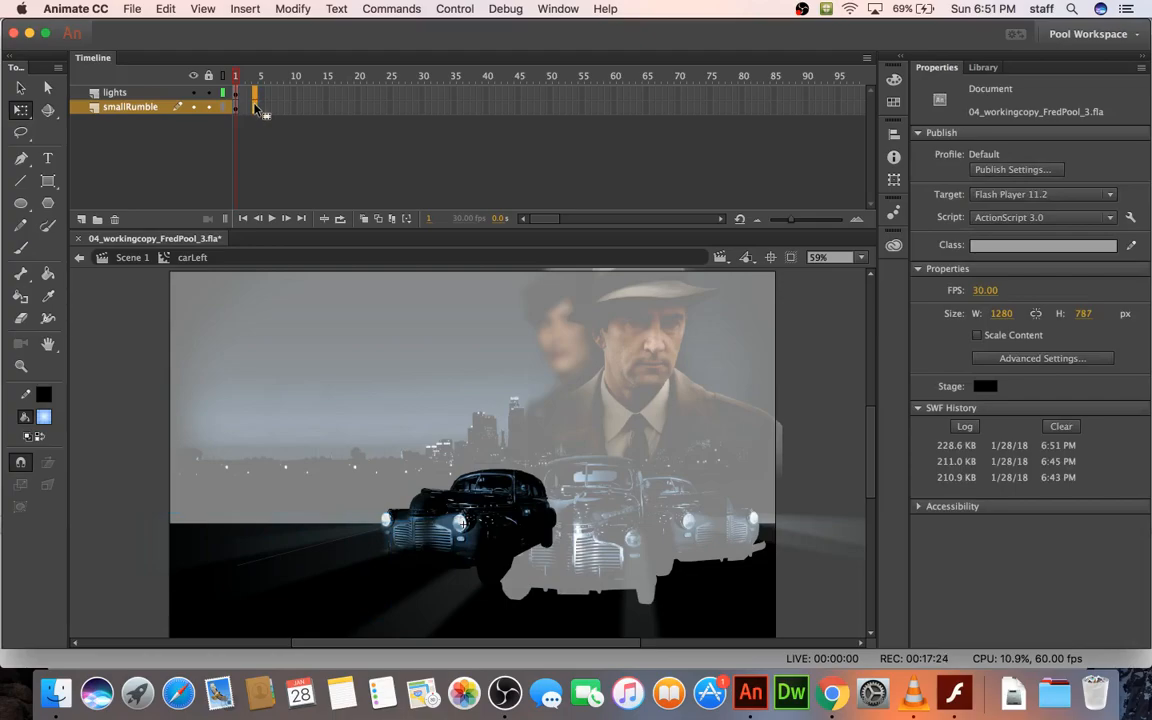
left_click(257, 108)
left_click_drag(257, 108, 275, 108)
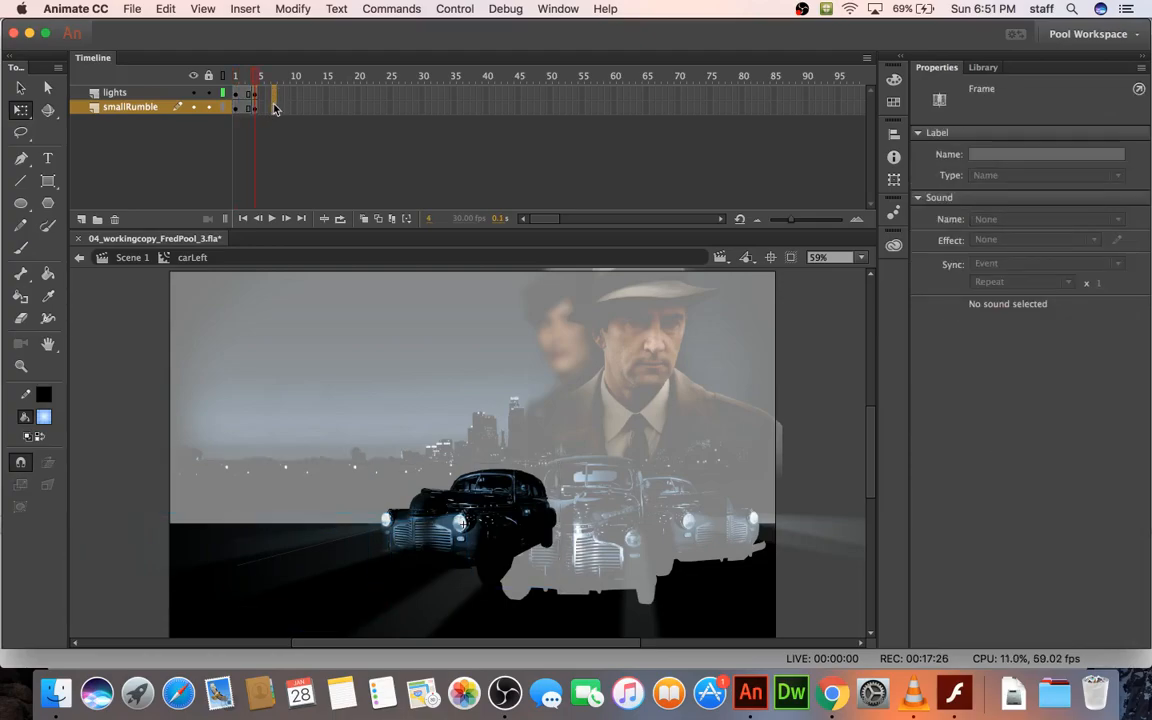
left_click(276, 108)
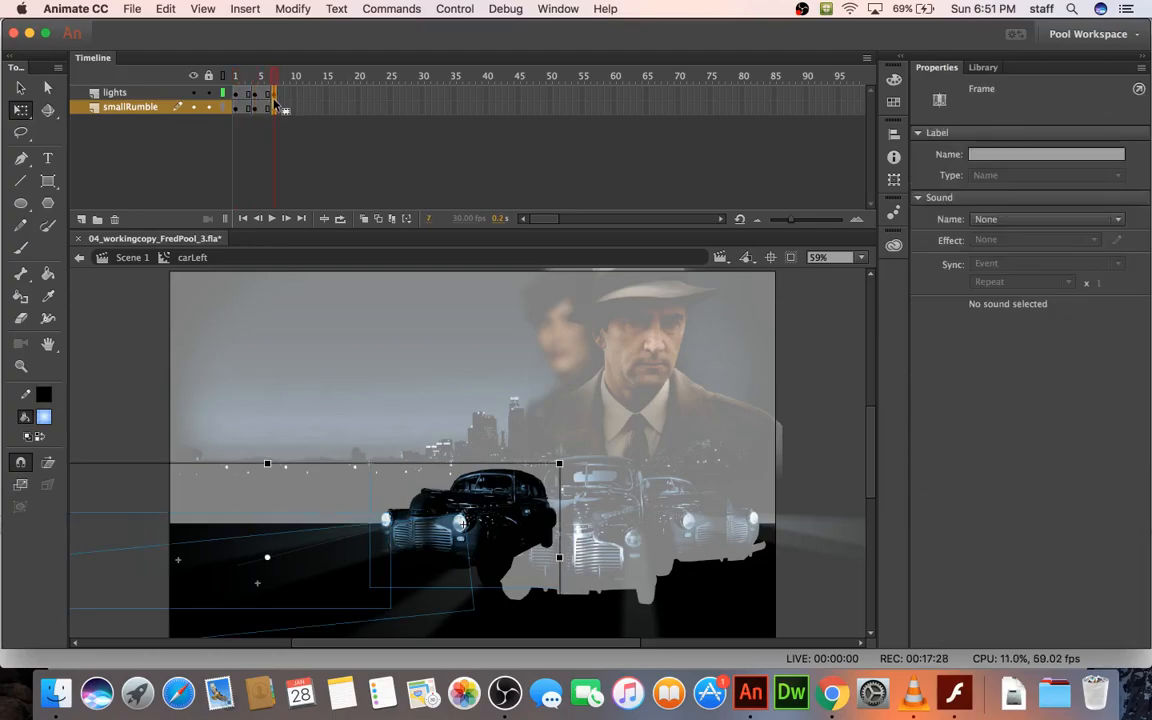
Step: Extend the lights and smallRumble layers to frame 9 and nudge the car and its headlights slightly up at frame 4
left_click_drag(278, 106, 294, 113)
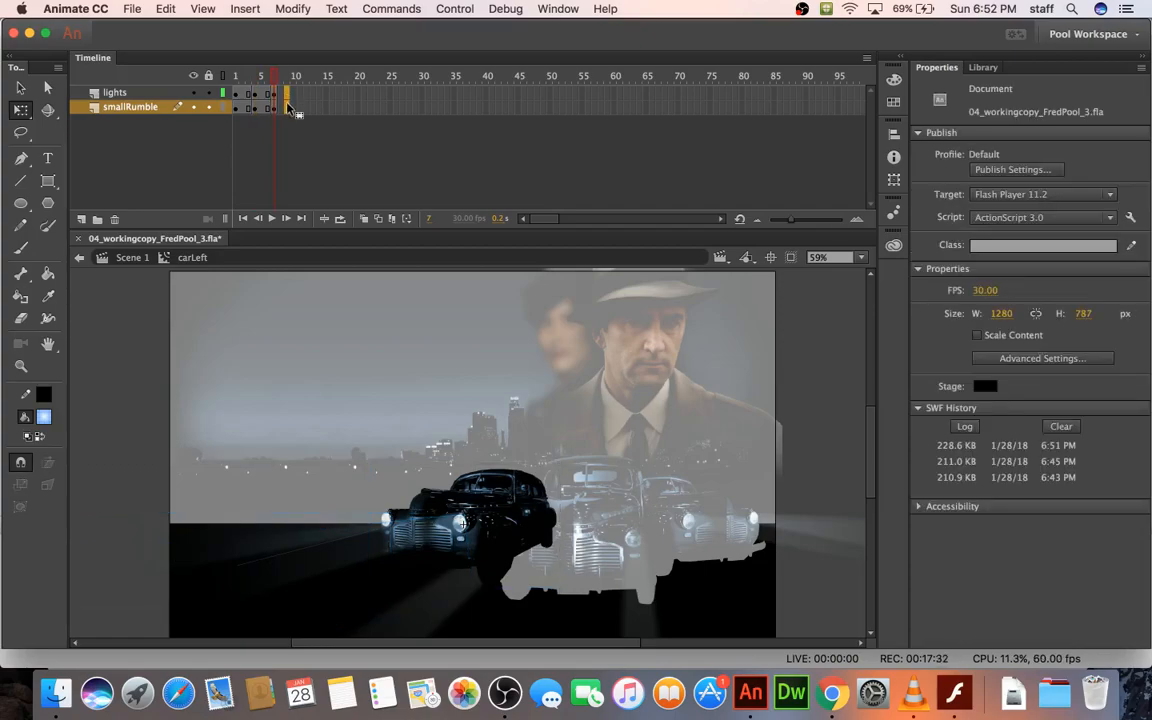
left_click(288, 108)
left_click(257, 93)
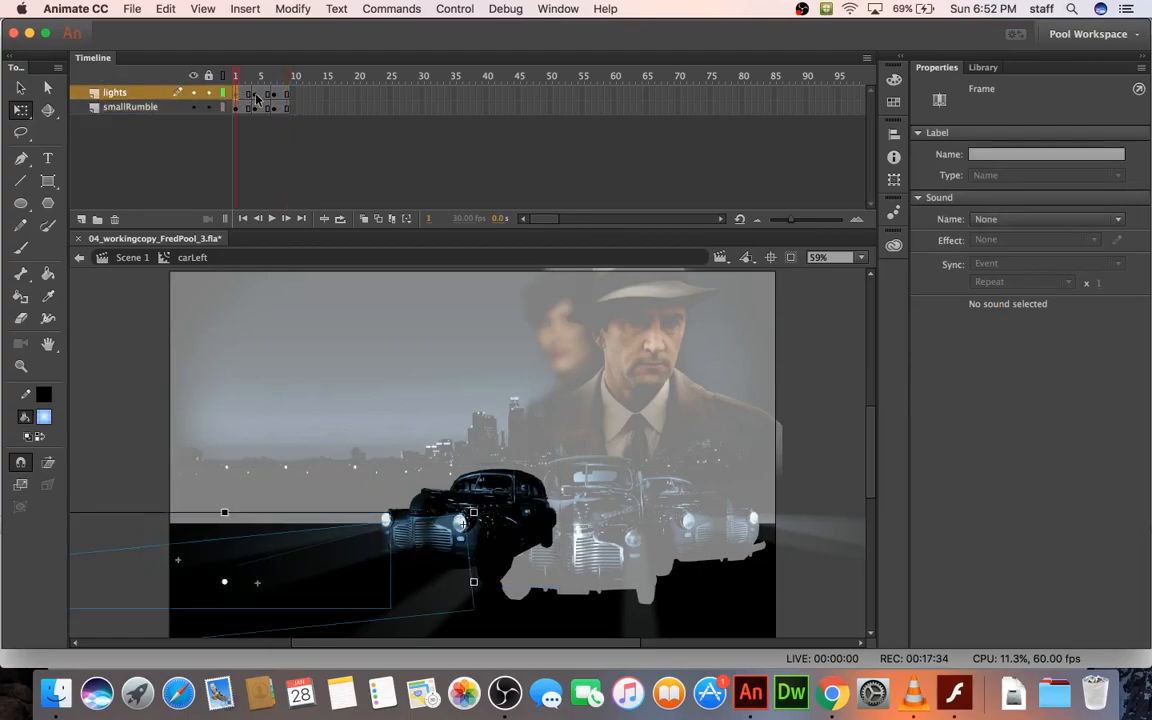
left_click(255, 107)
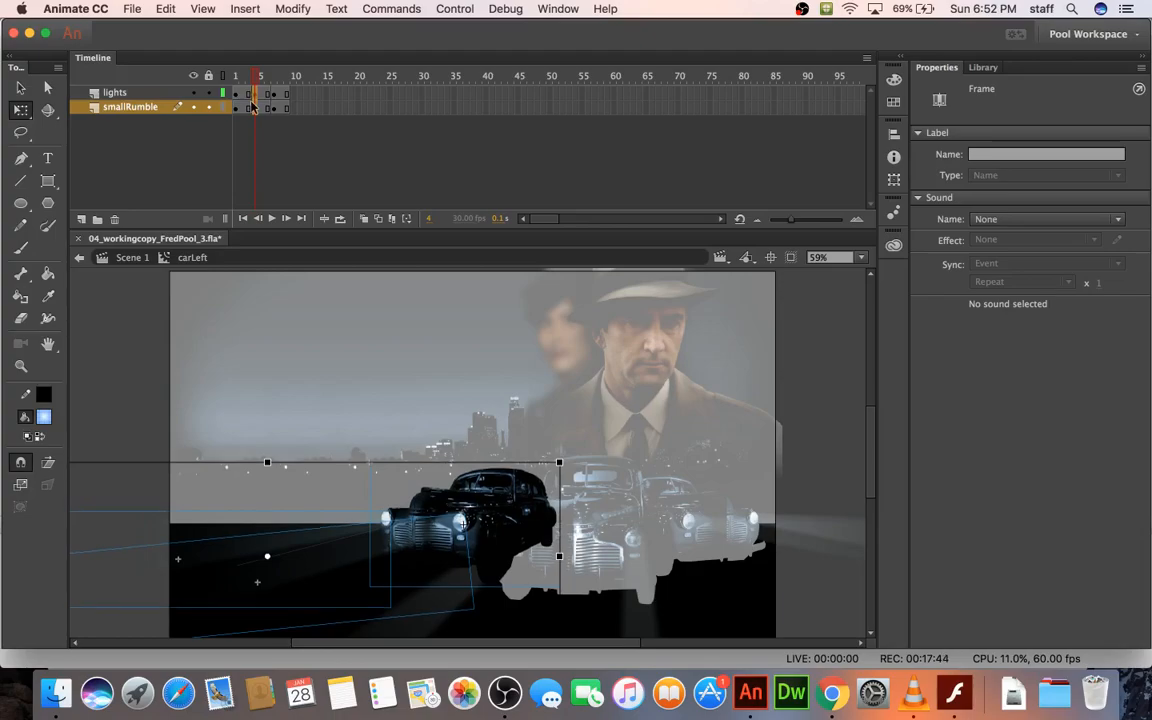
Step: Test the movie to preview the left car's rumble, close the preview and return to Scene 1
key("super+Return")
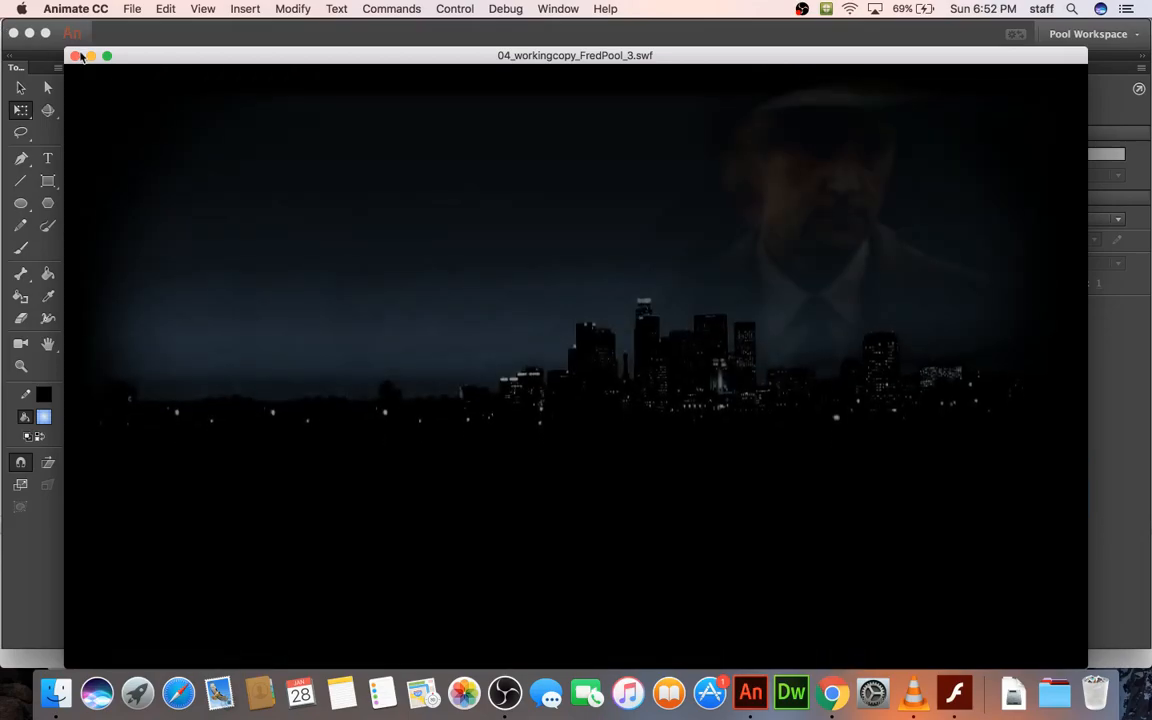
left_click(77, 56)
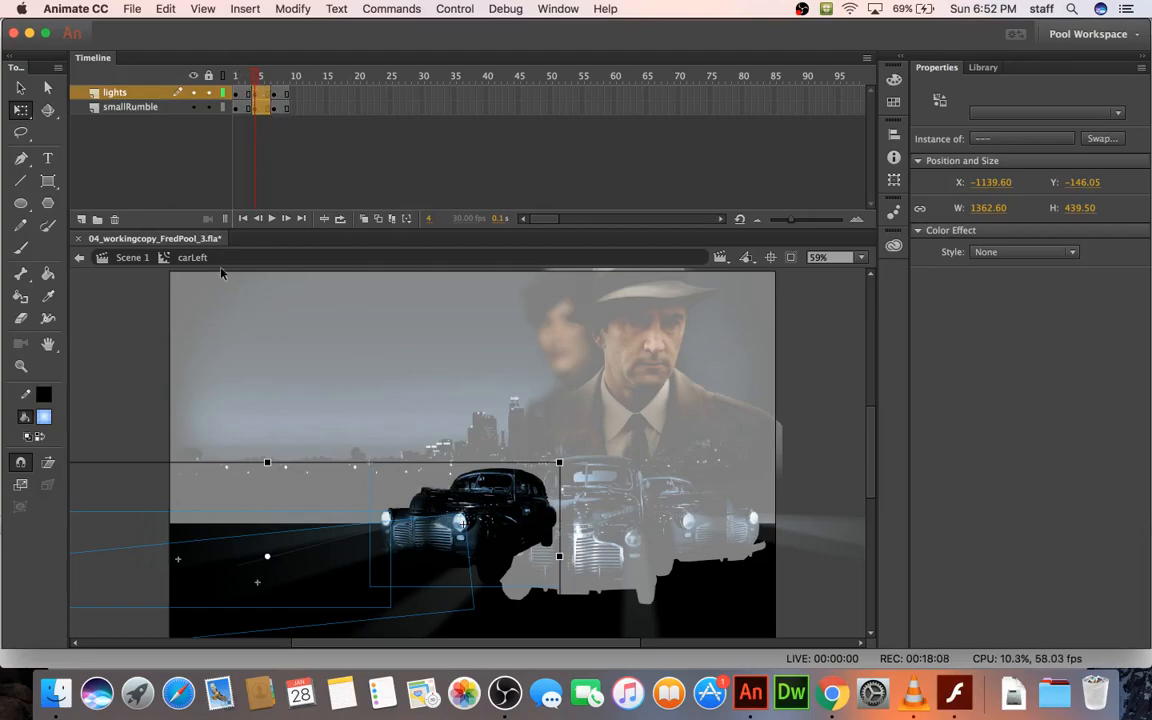
left_click(130, 257)
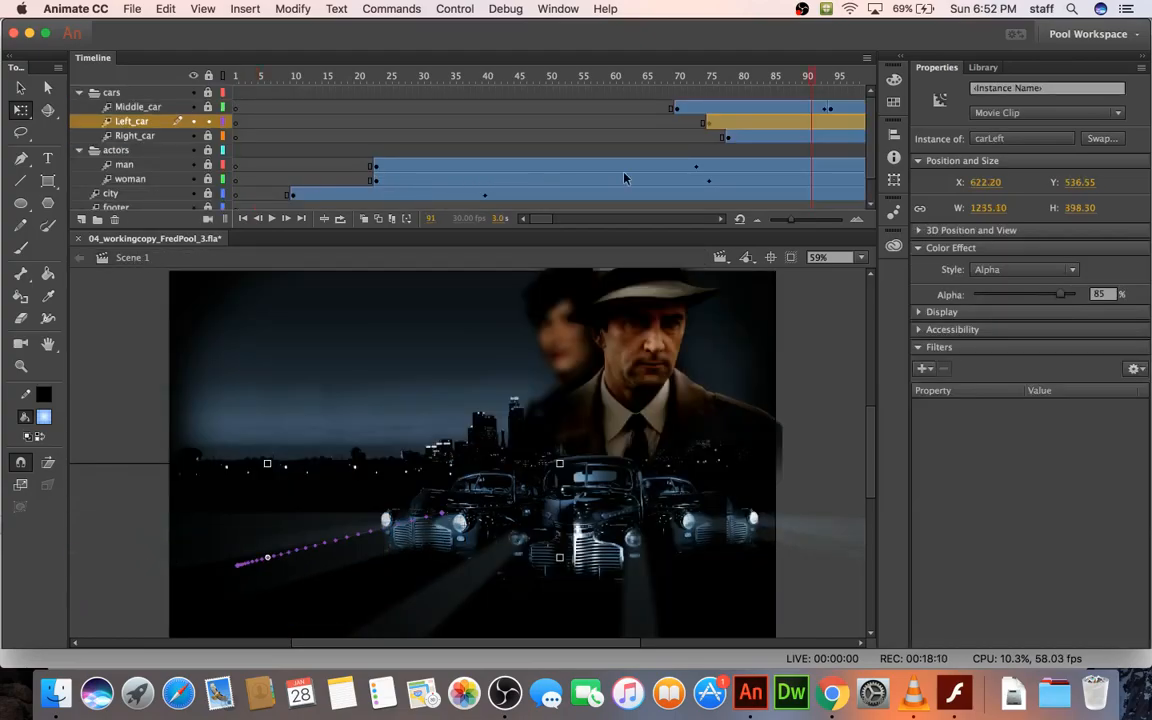
Step: Add a new layer named title above the cars folder
scroll(624, 178, "right", 10)
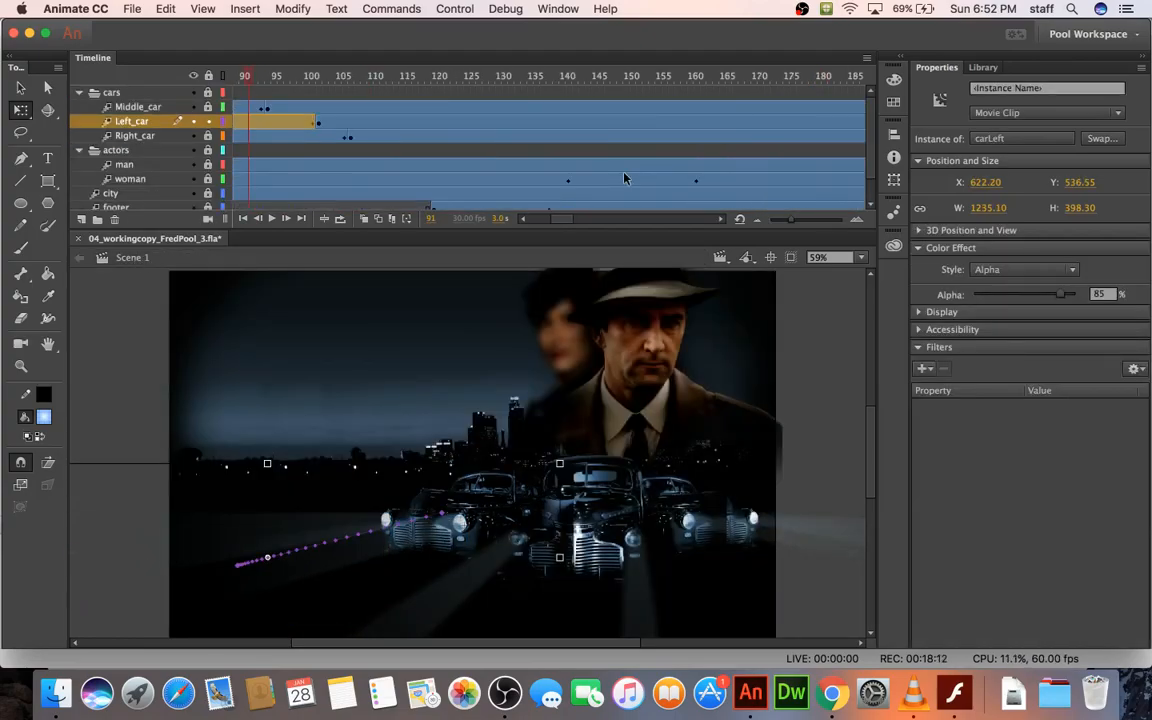
scroll(624, 178, "left", 2)
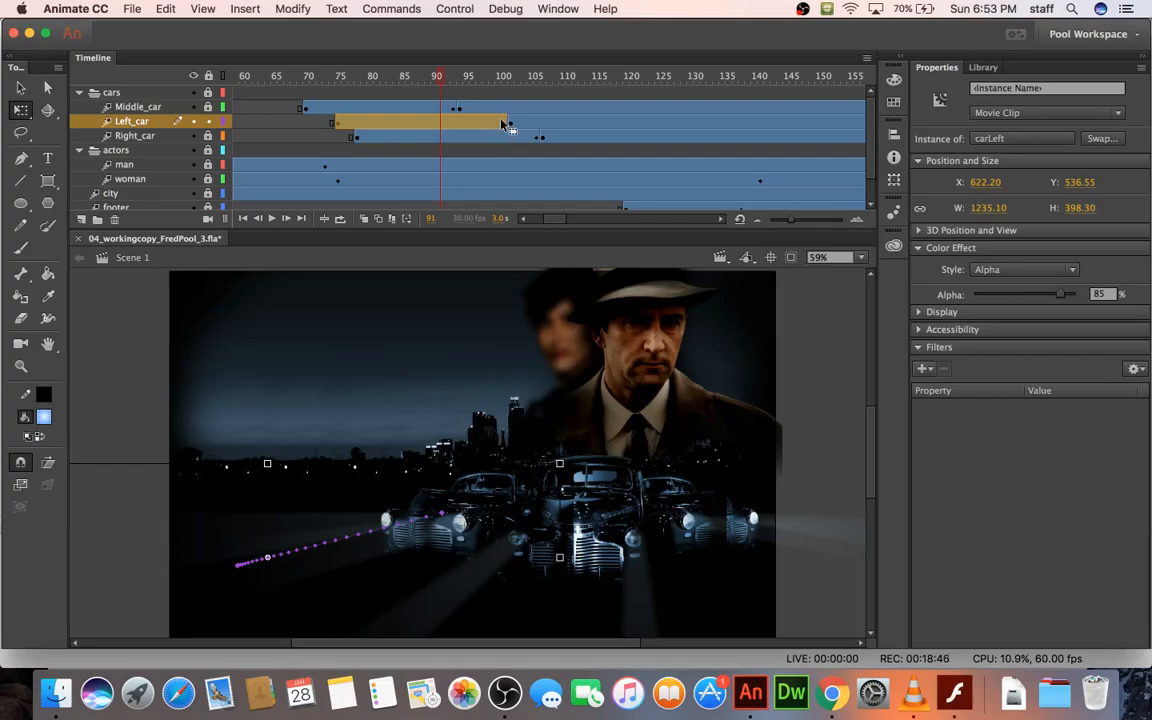
left_click(121, 91)
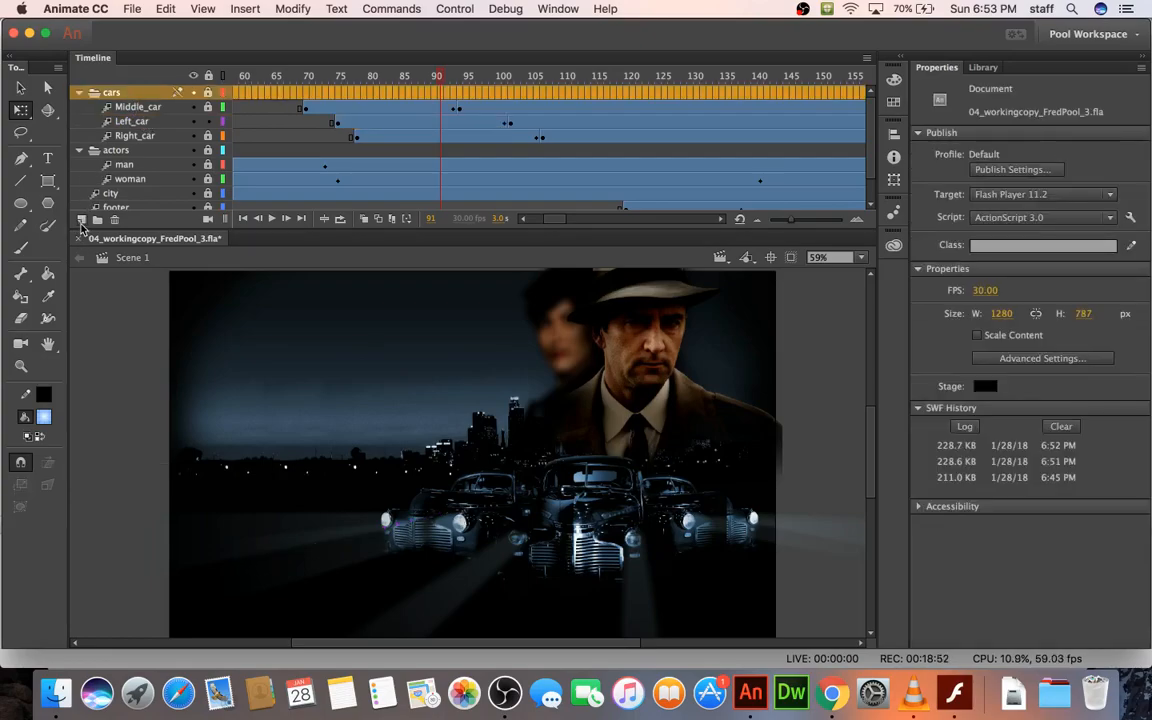
left_click(81, 219)
double_click(124, 93)
type("title")
key("Return")
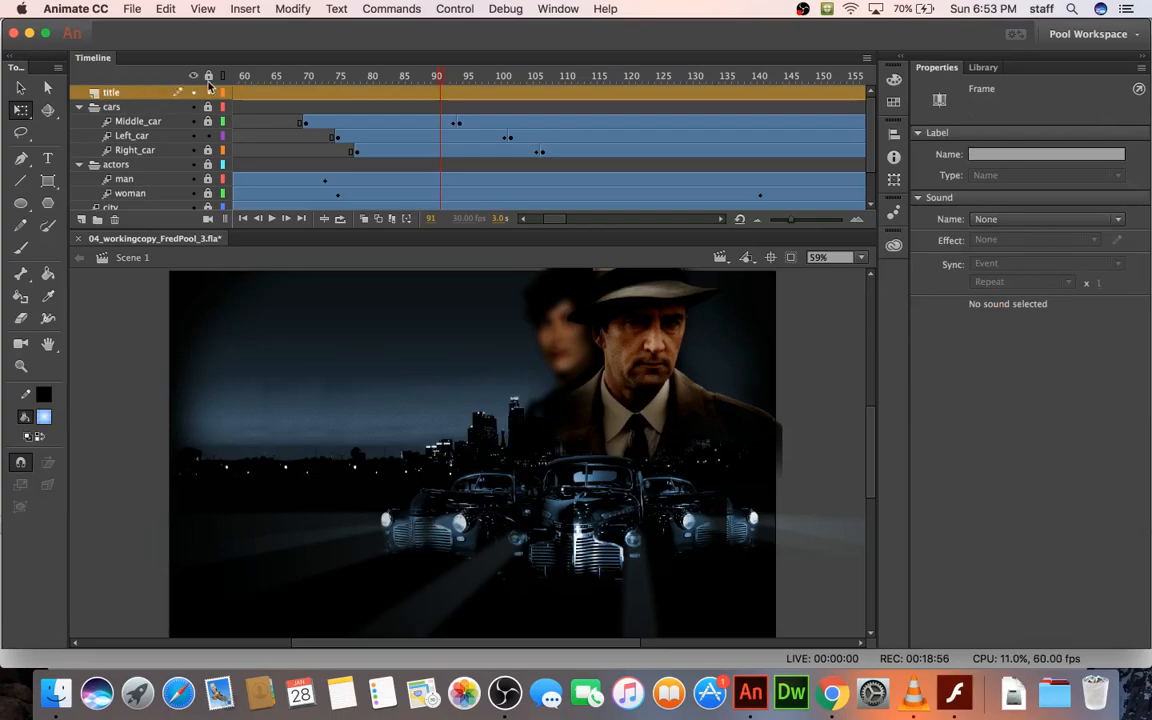
scroll(262, 151, "left", 10)
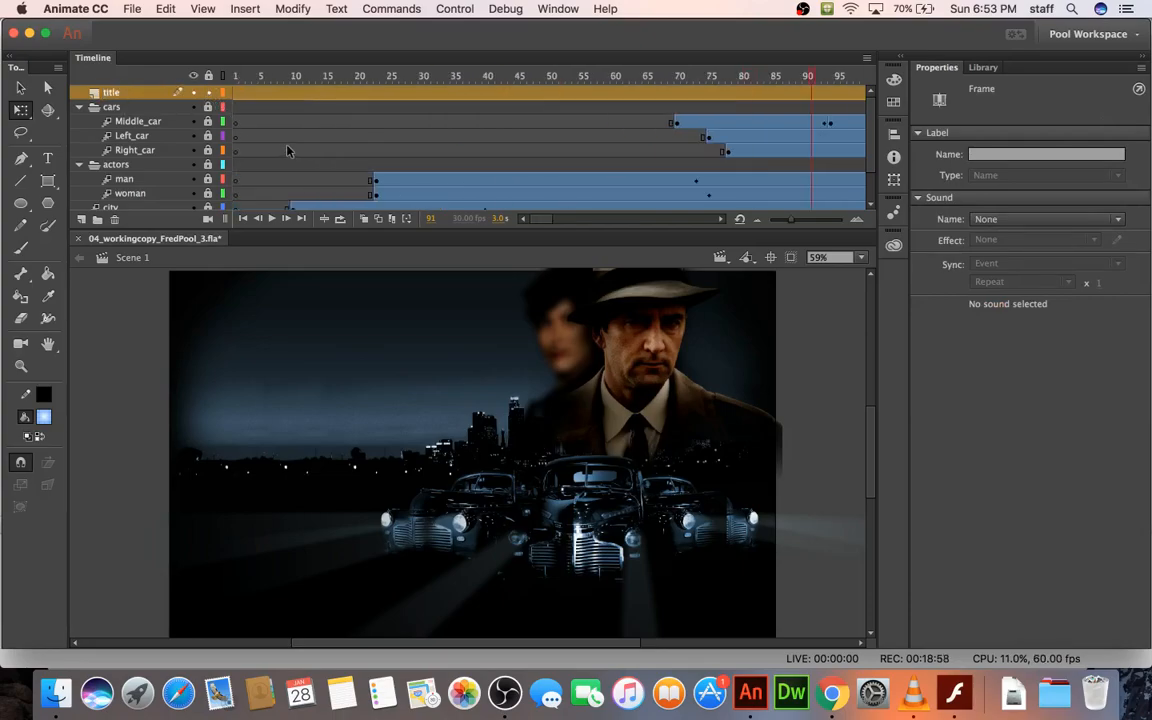
left_click(237, 103)
left_click(242, 96)
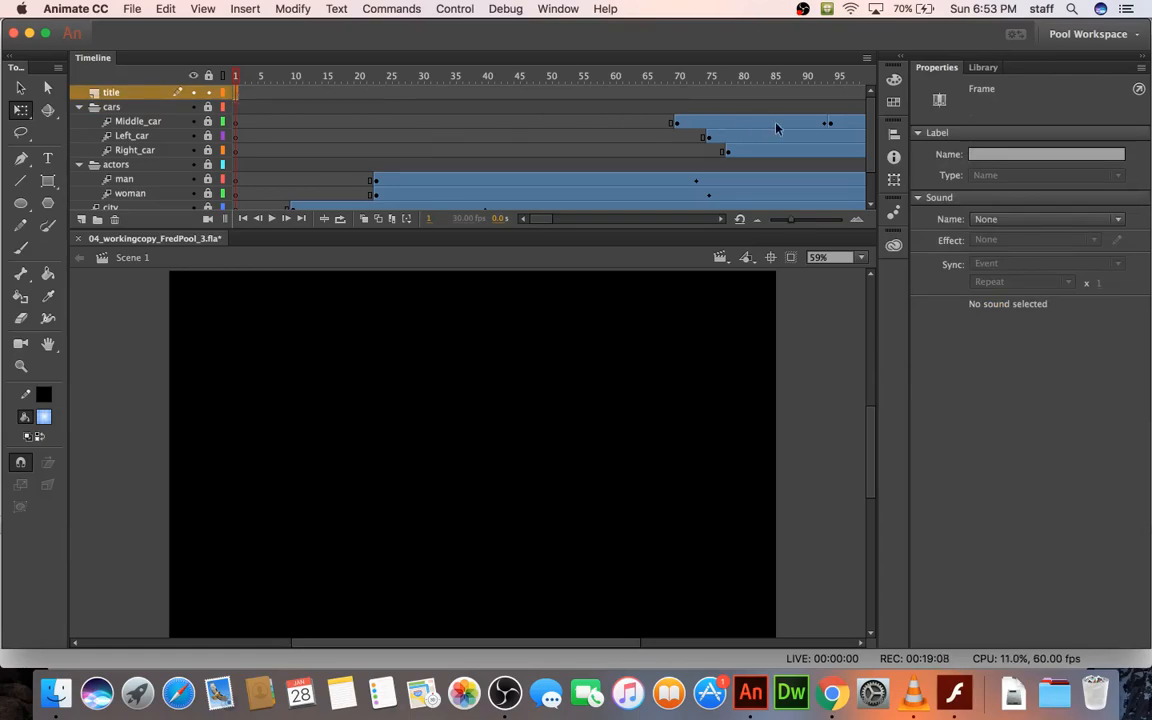
Step: Insert a keyframe at frame 121 of the title layer and place the movietitle symbol on the stage from the library
left_click(978, 70)
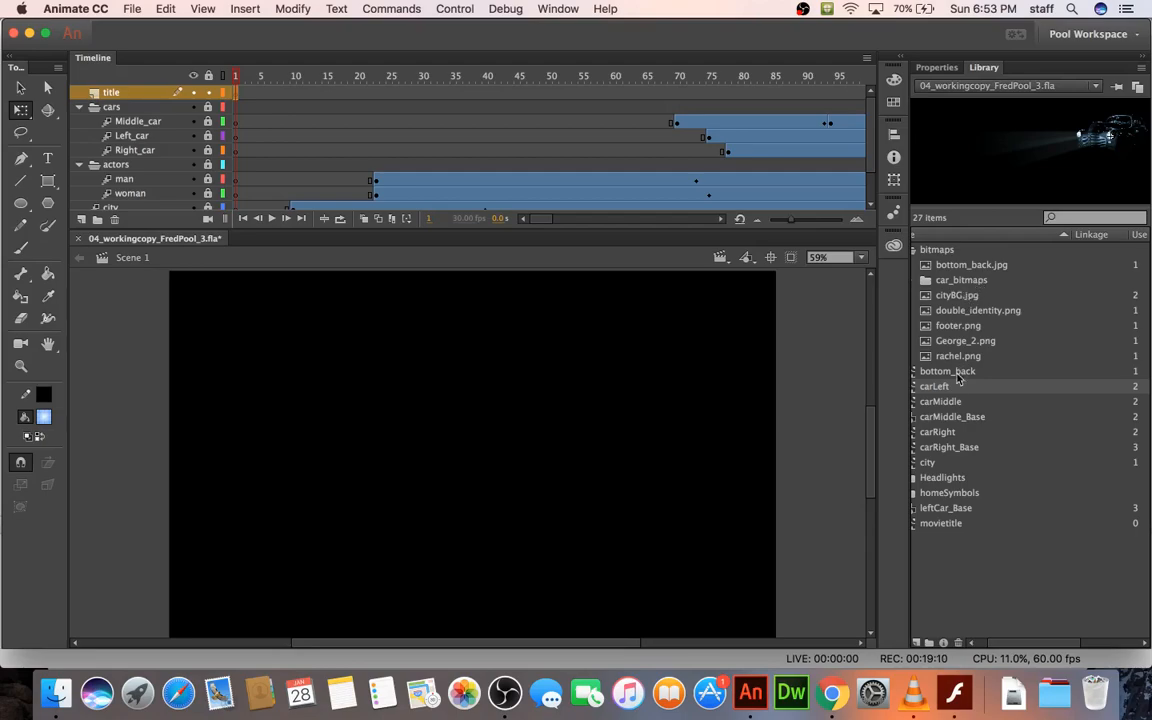
scroll(945, 480, "left", 2)
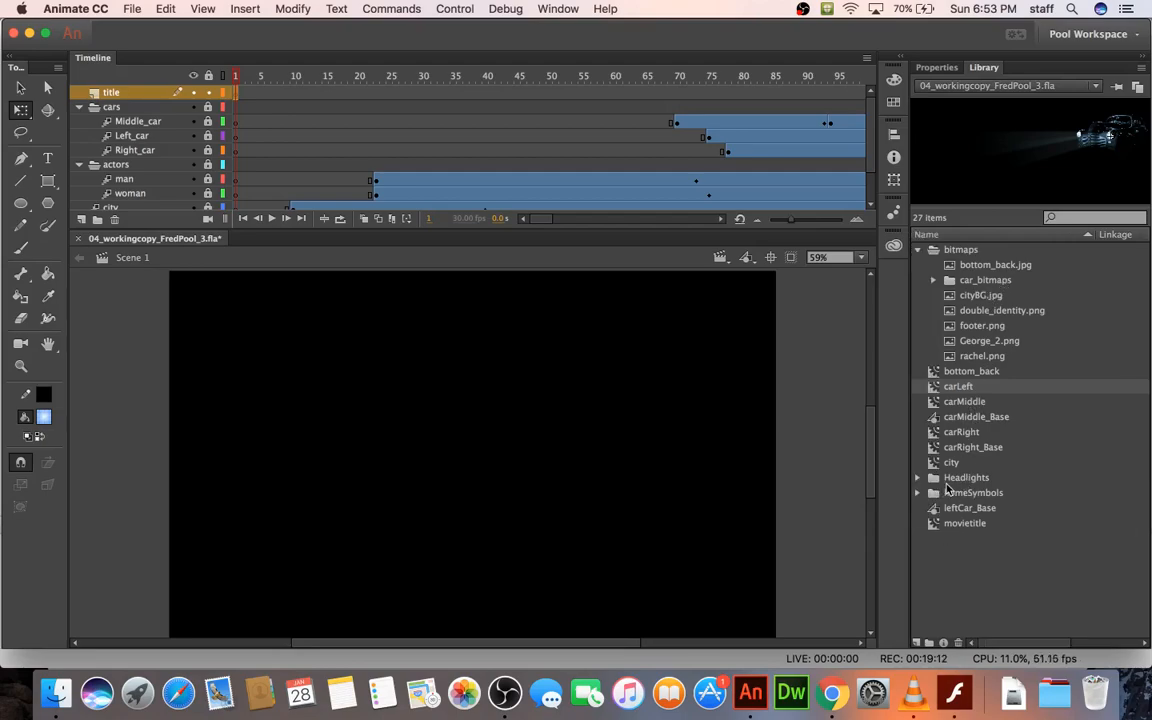
left_click(952, 525)
left_click_drag(952, 528, 410, 401)
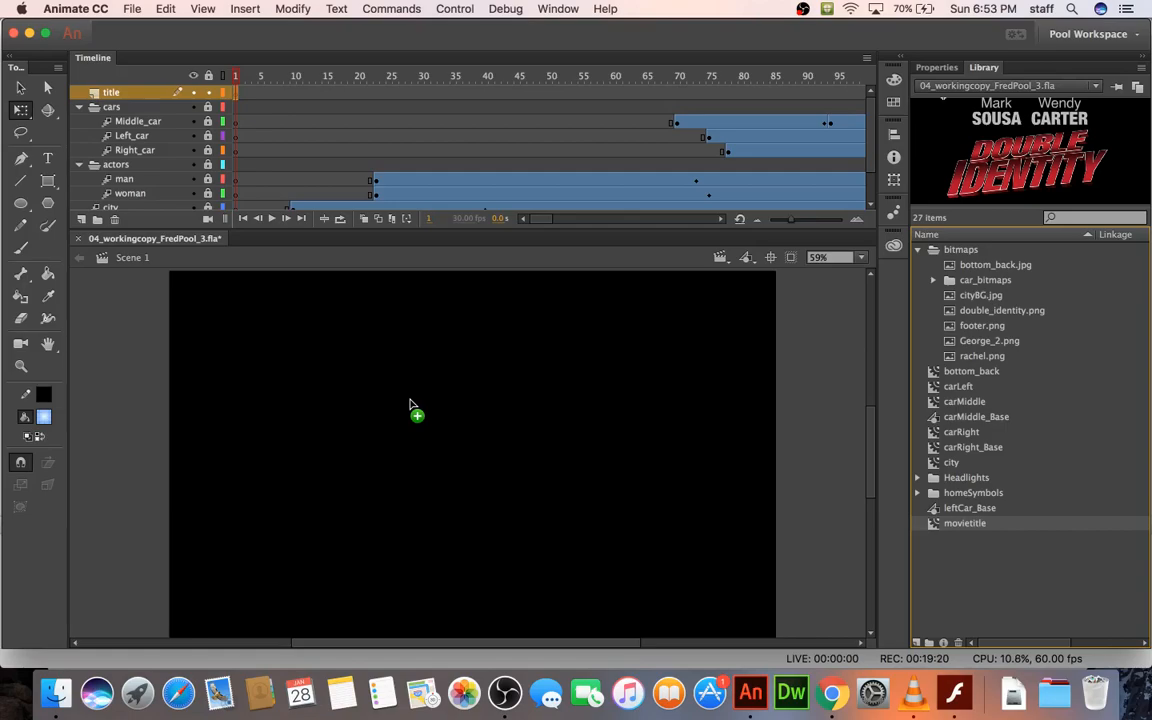
left_click_drag(409, 404, 942, 527)
scroll(679, 99, "right", 5)
scroll(679, 99, "left", 2)
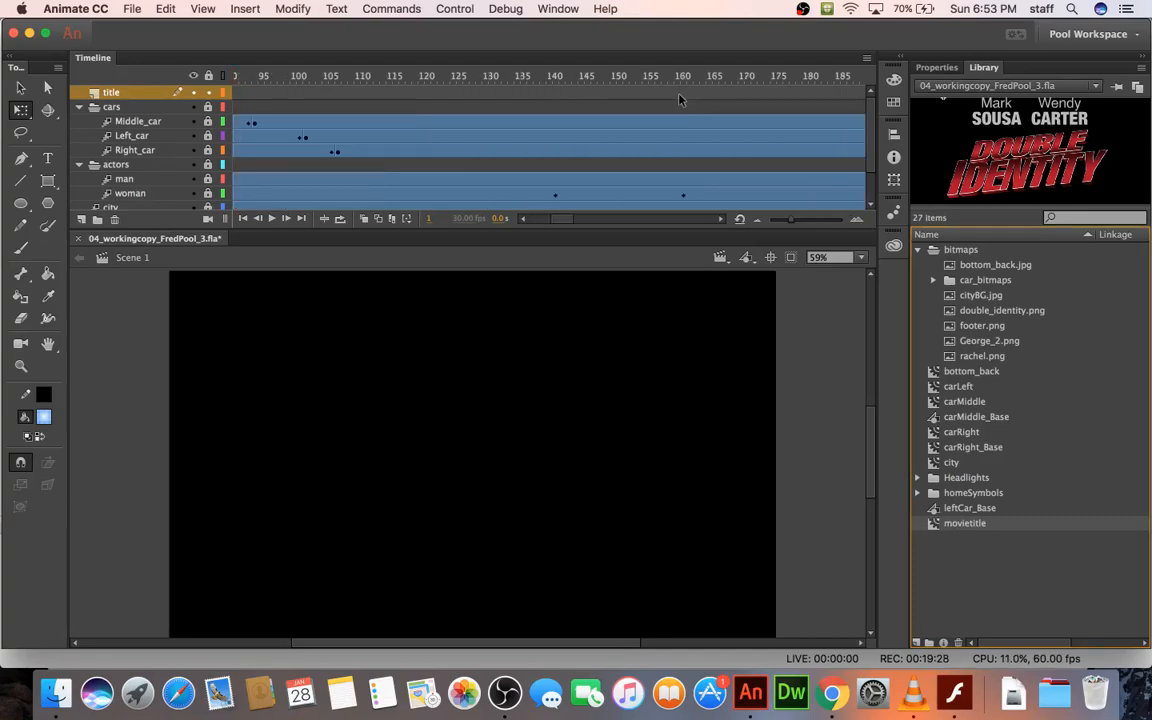
left_click(426, 96)
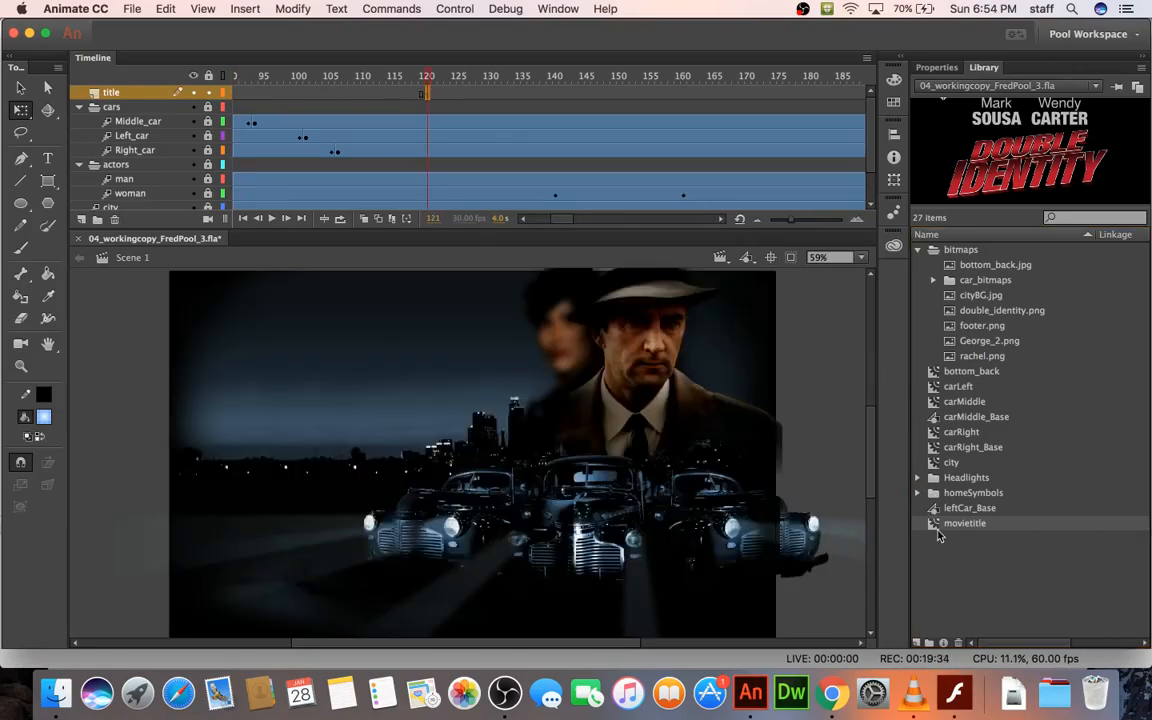
left_click_drag(958, 523, 378, 390)
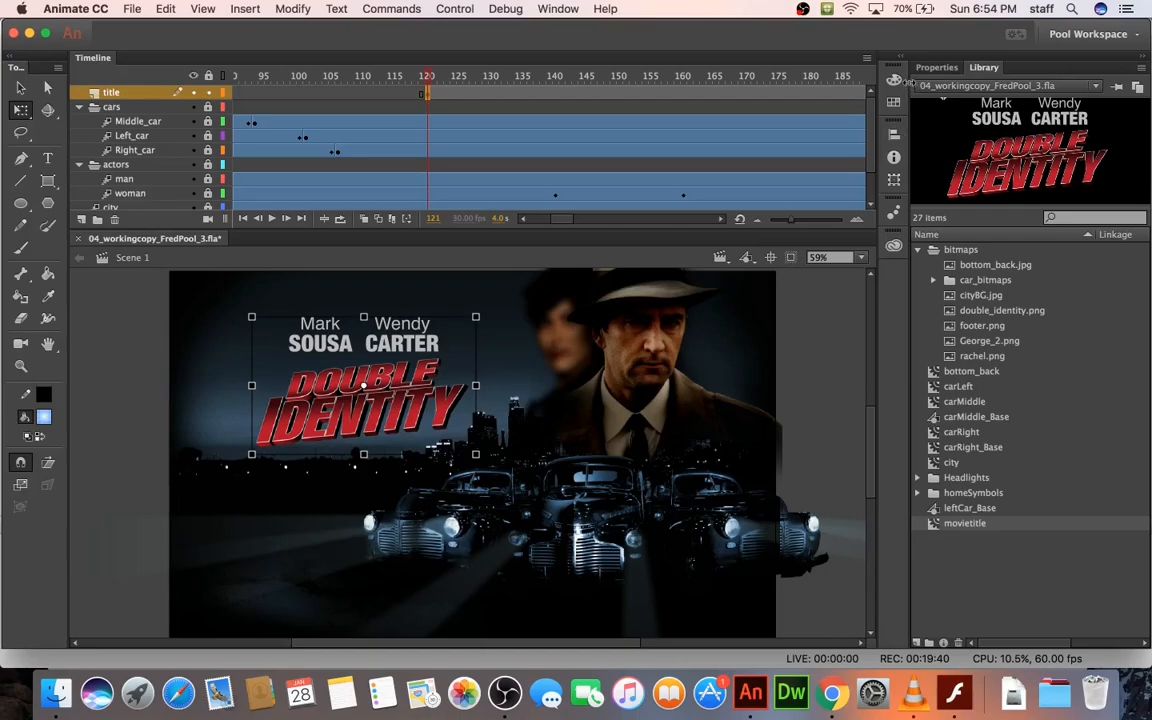
Step: Position the movie title at X 180 and Y 90, and create a motion tween for it
left_click(936, 67)
left_click(978, 182)
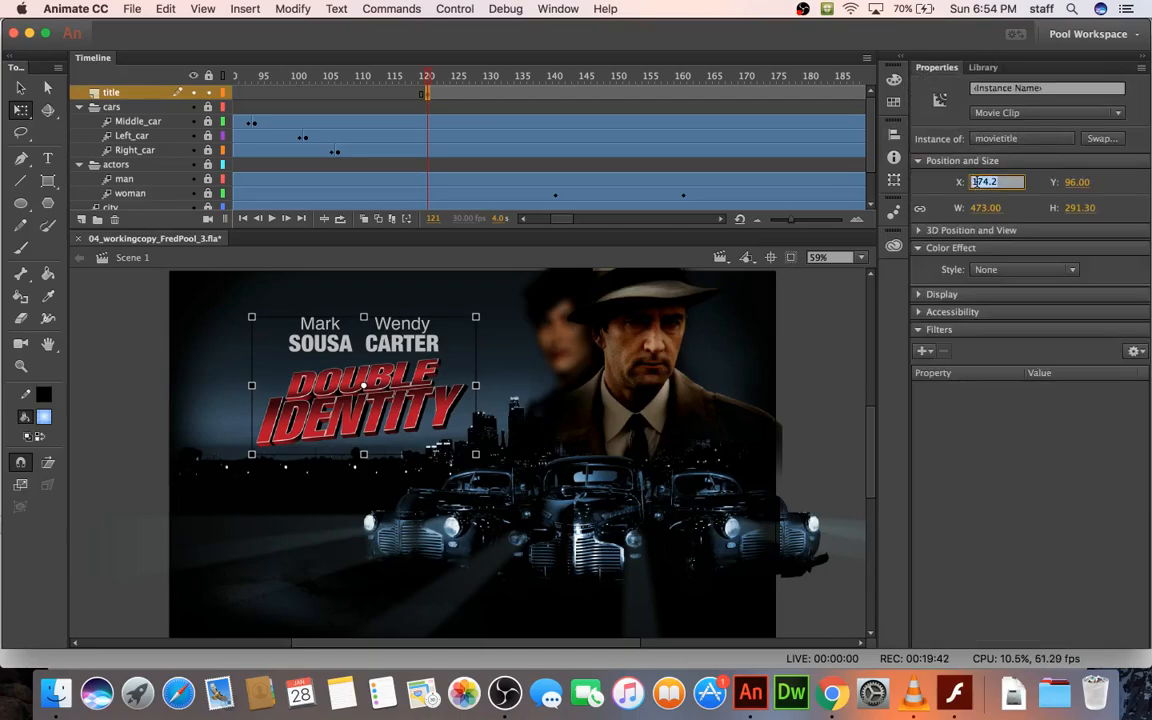
type("180")
key("Tab")
type("90")
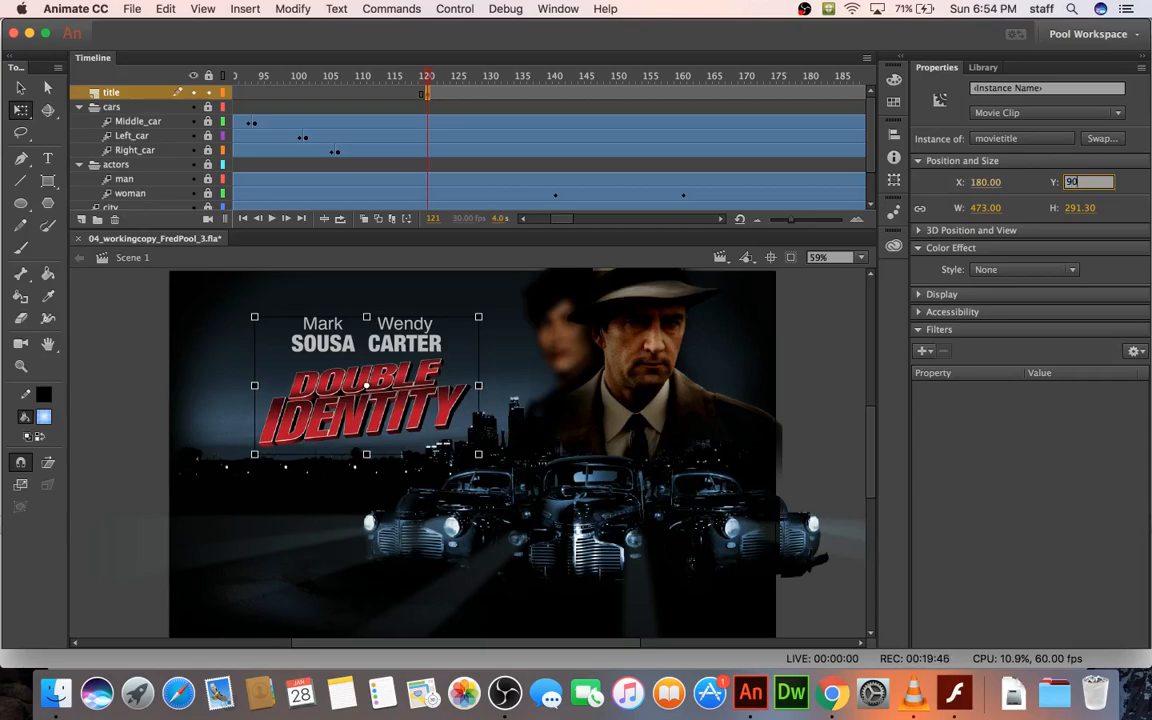
key("Return")
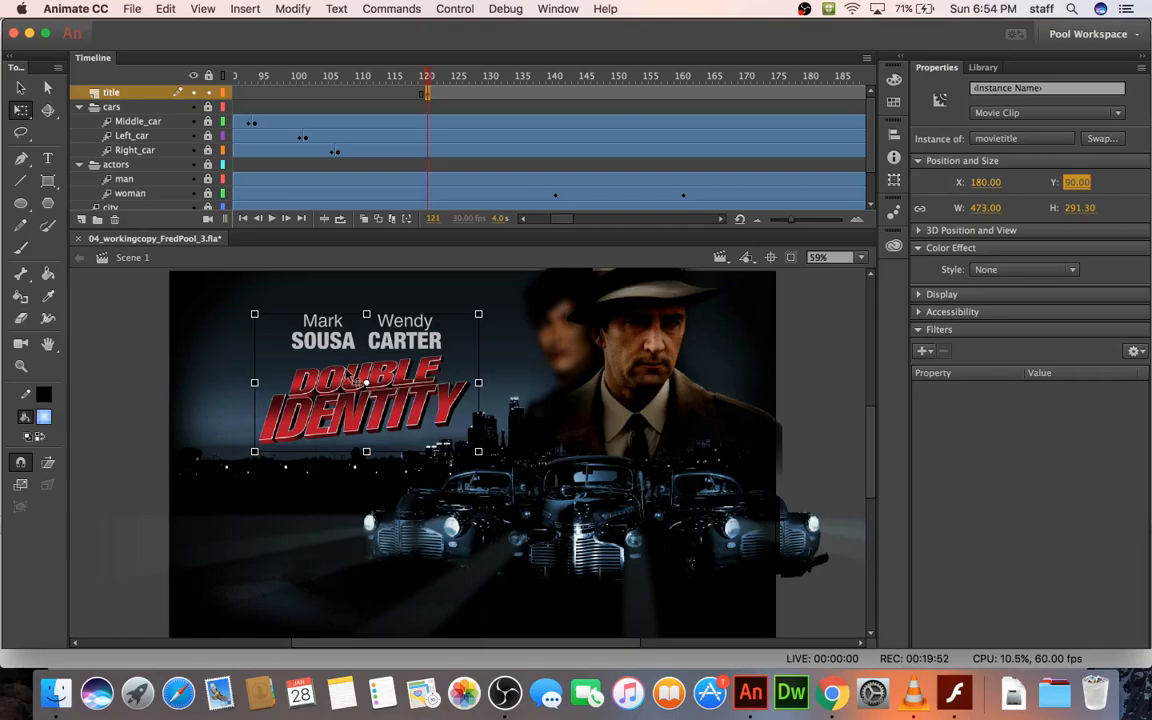
right_click(320, 340)
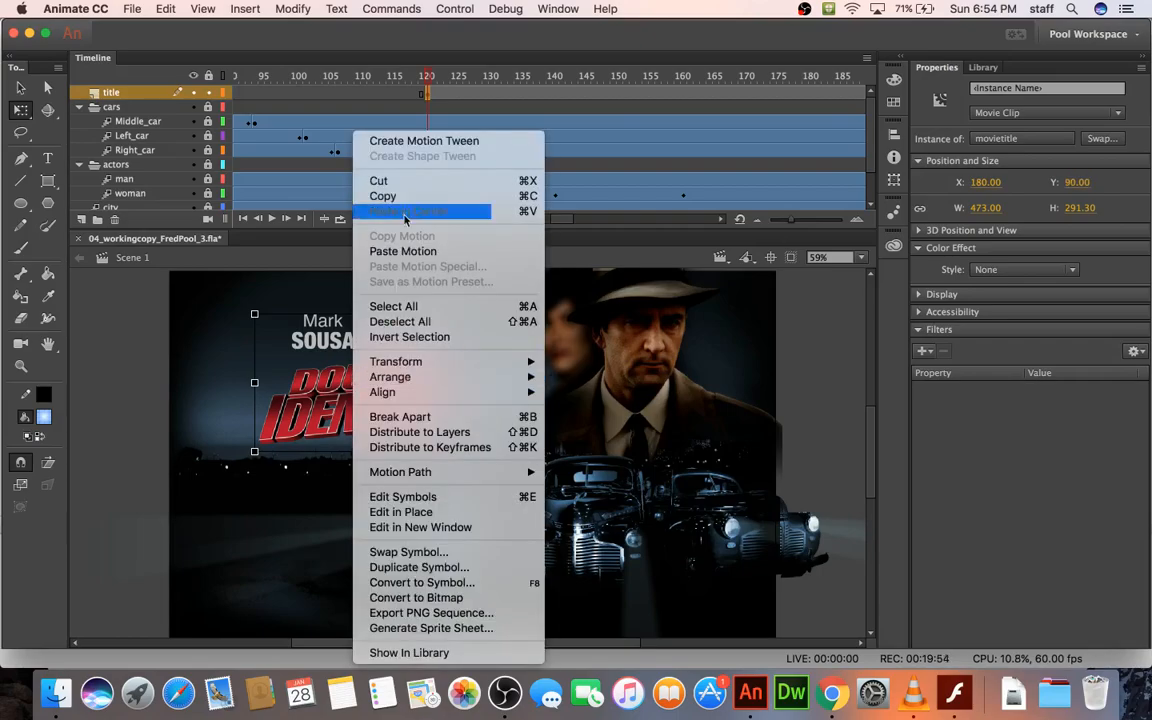
left_click(424, 141)
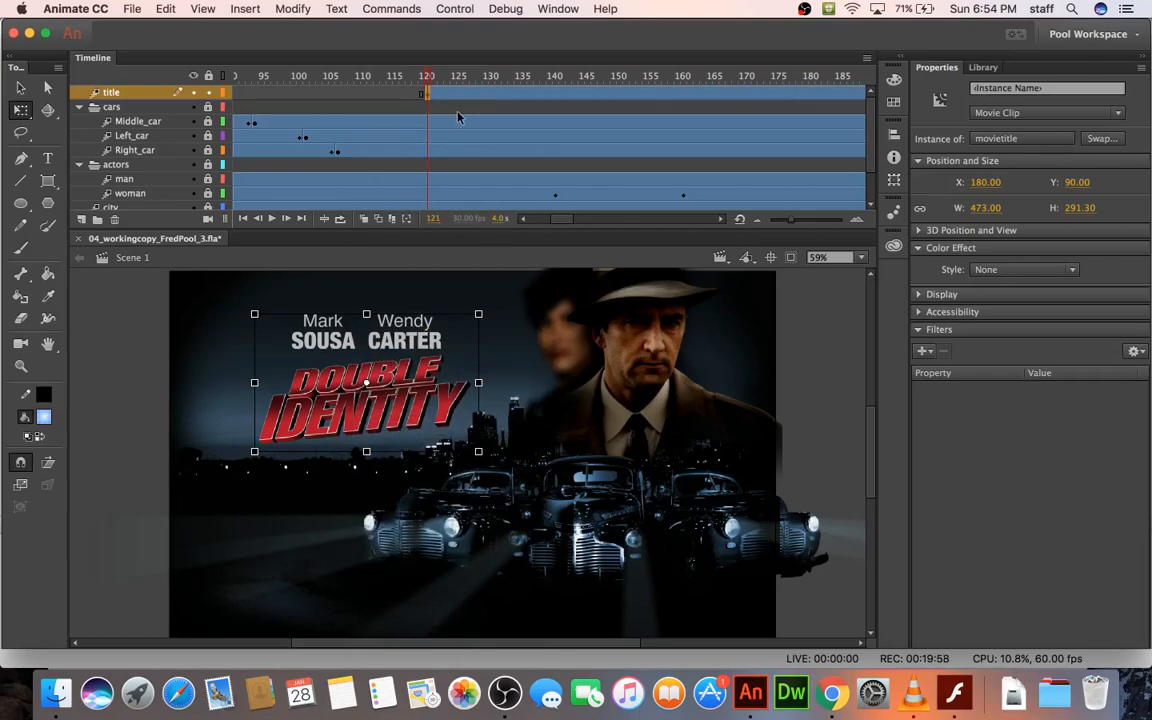
Step: At frame 141 of the title layer, turn the movie title edge-on about its vertical axis with the 3D Rotation tool
left_click(554, 95)
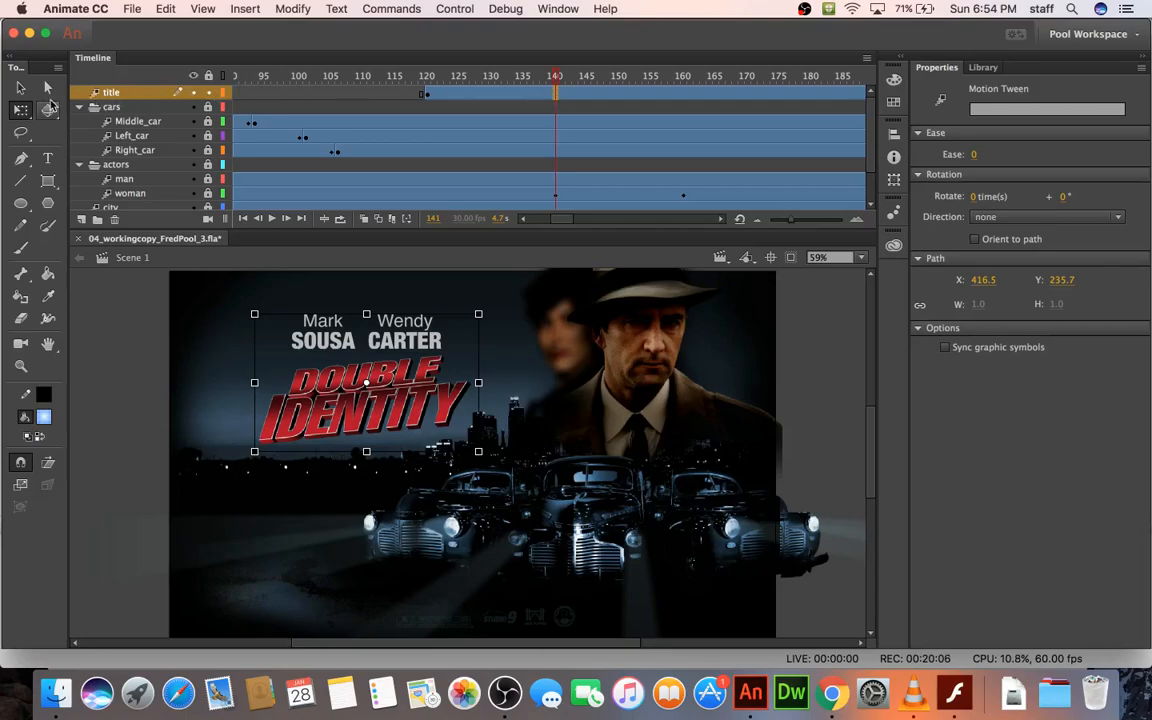
left_click(48, 109)
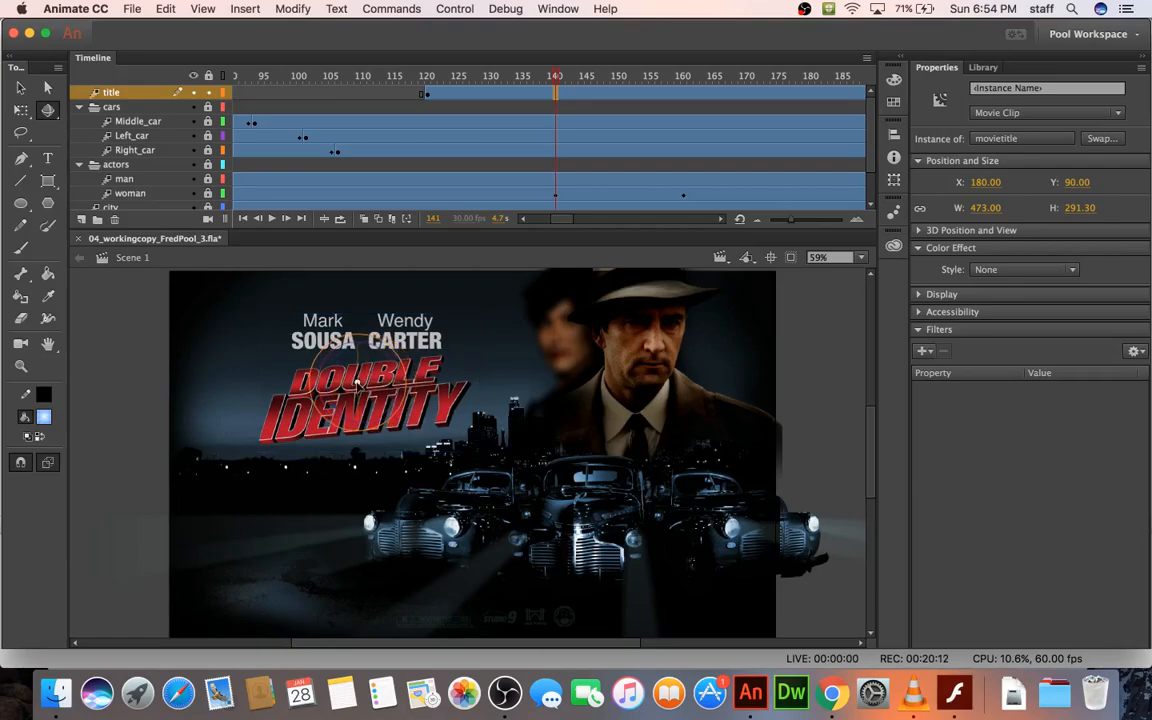
left_click(367, 384)
left_click_drag(367, 384, 400, 488)
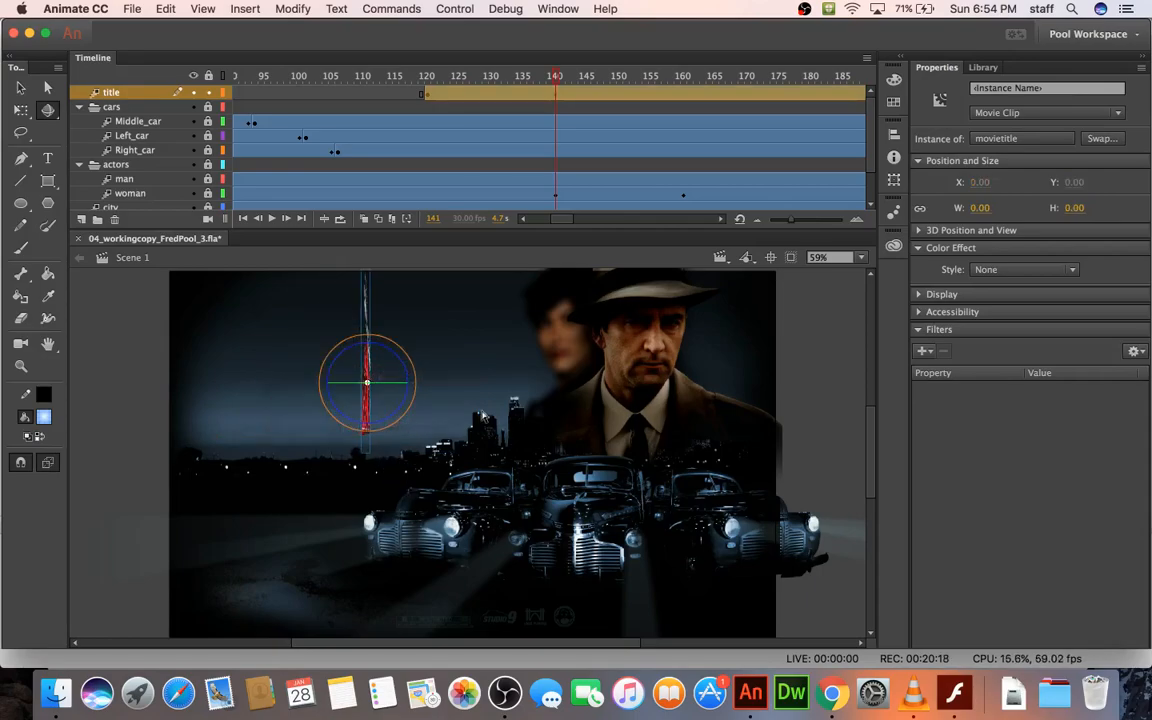
Step: Test the movie, close the preview, undo the title's 3D rotation and return to frame 121 of the title tween
key("super+Return")
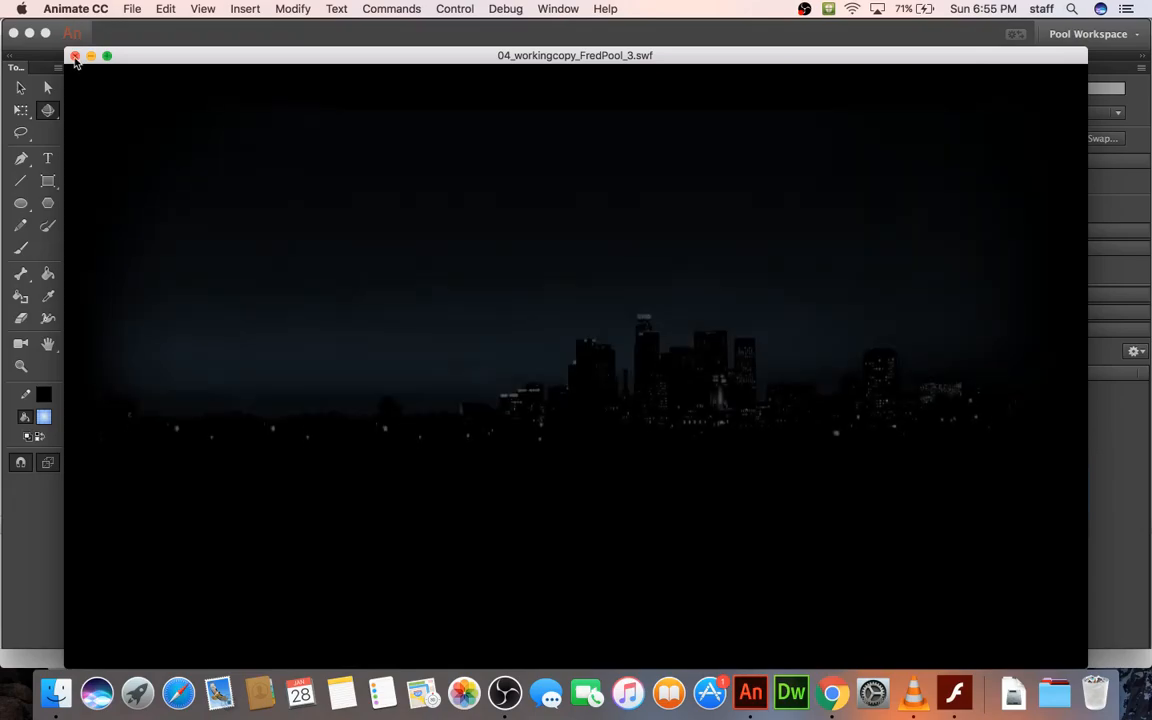
left_click(75, 57)
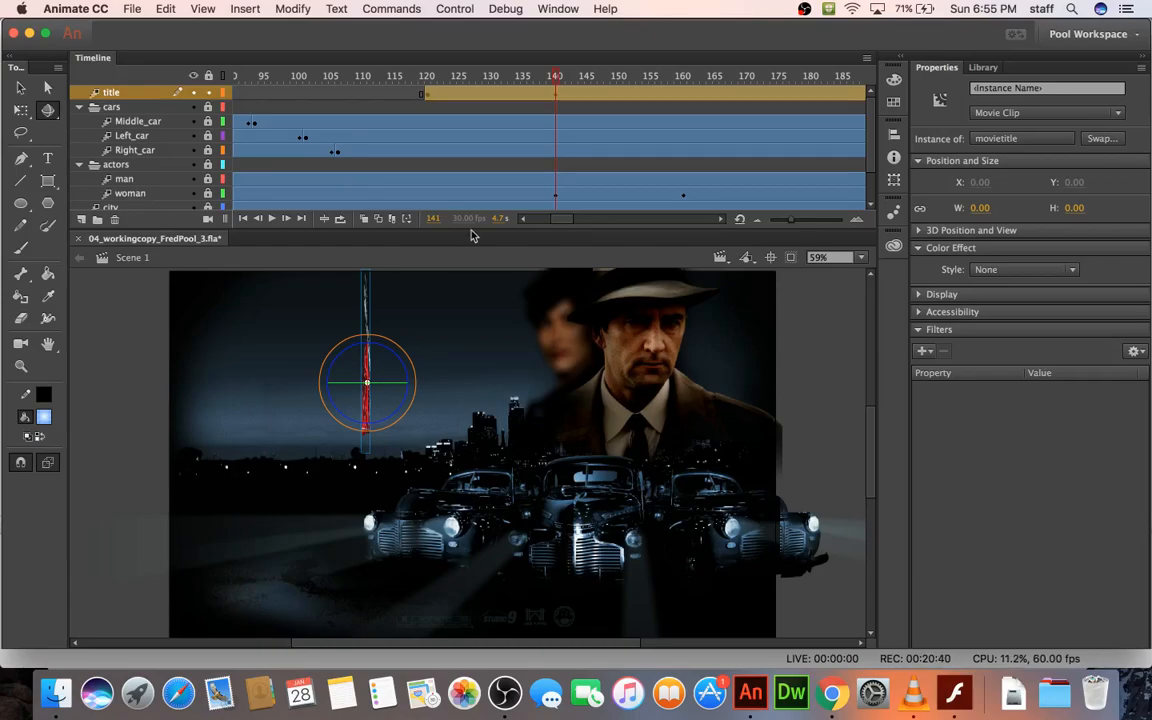
left_click(424, 93)
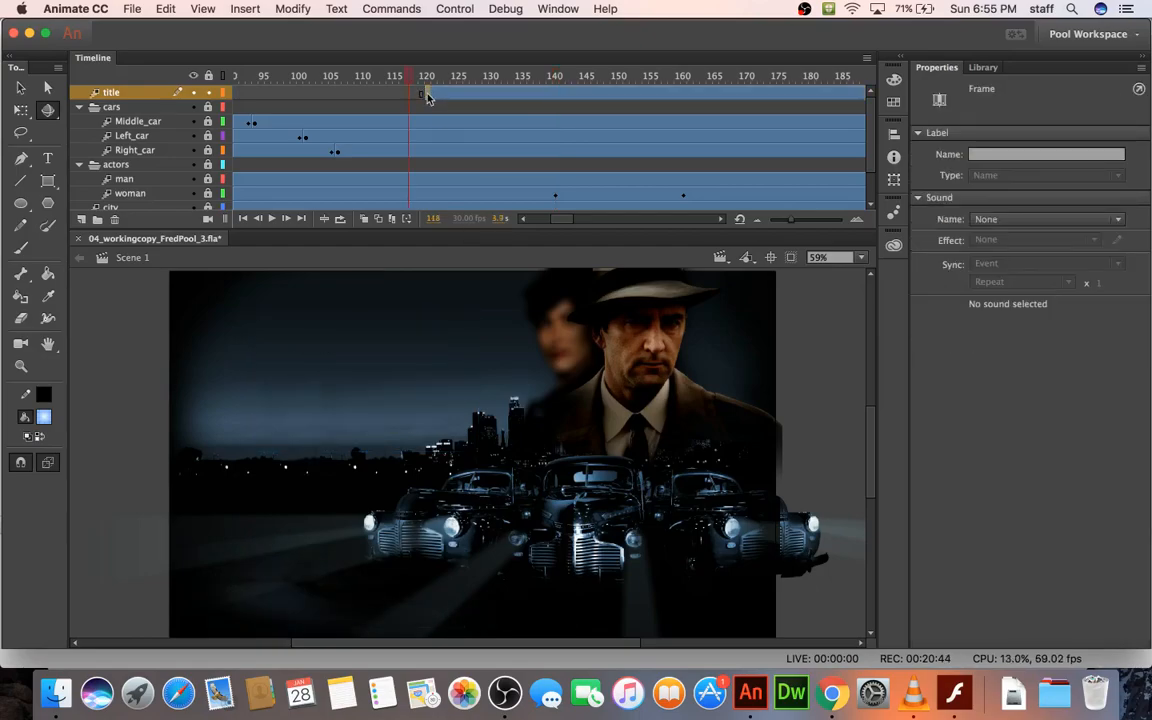
left_click(428, 113)
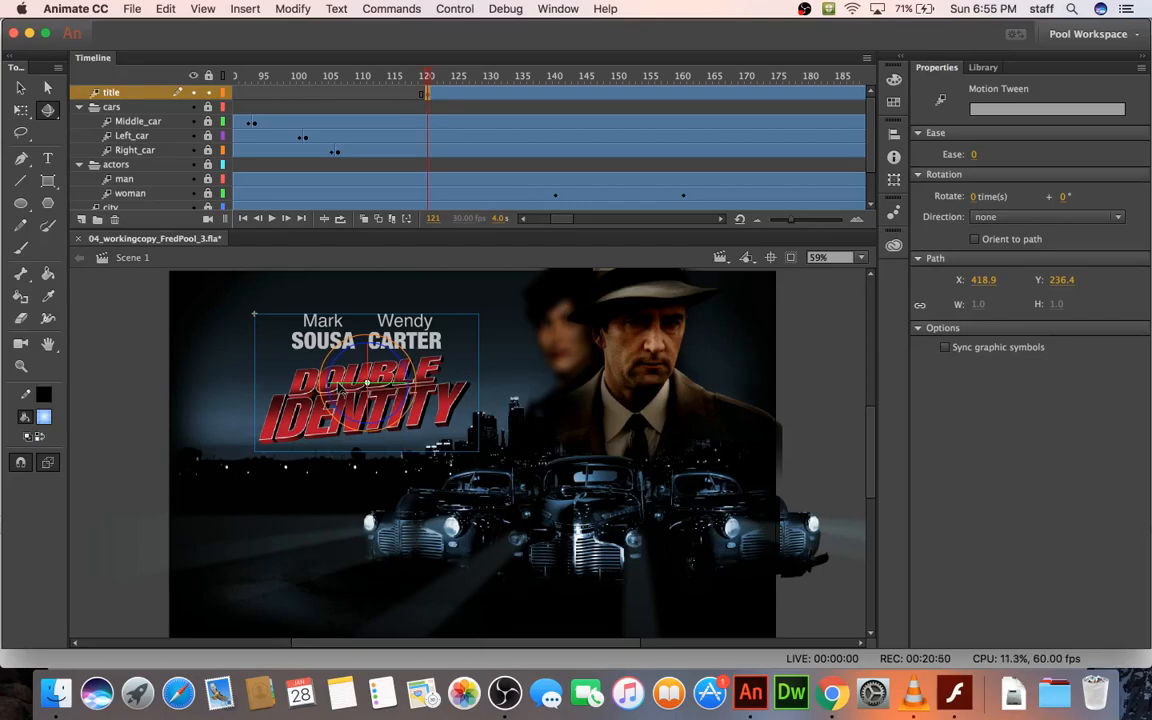
Step: Go to frame 141, select the movie title and use the 3D Rotation Tool to turn it edge-on again
left_click(555, 95)
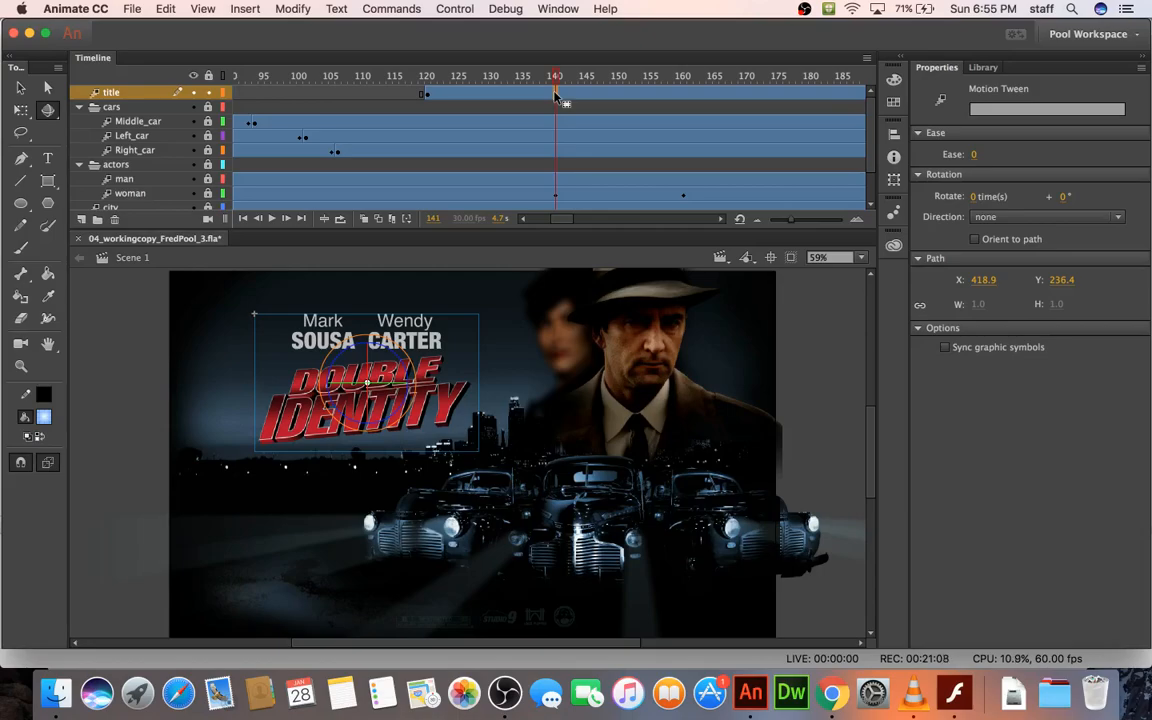
left_click(47, 110)
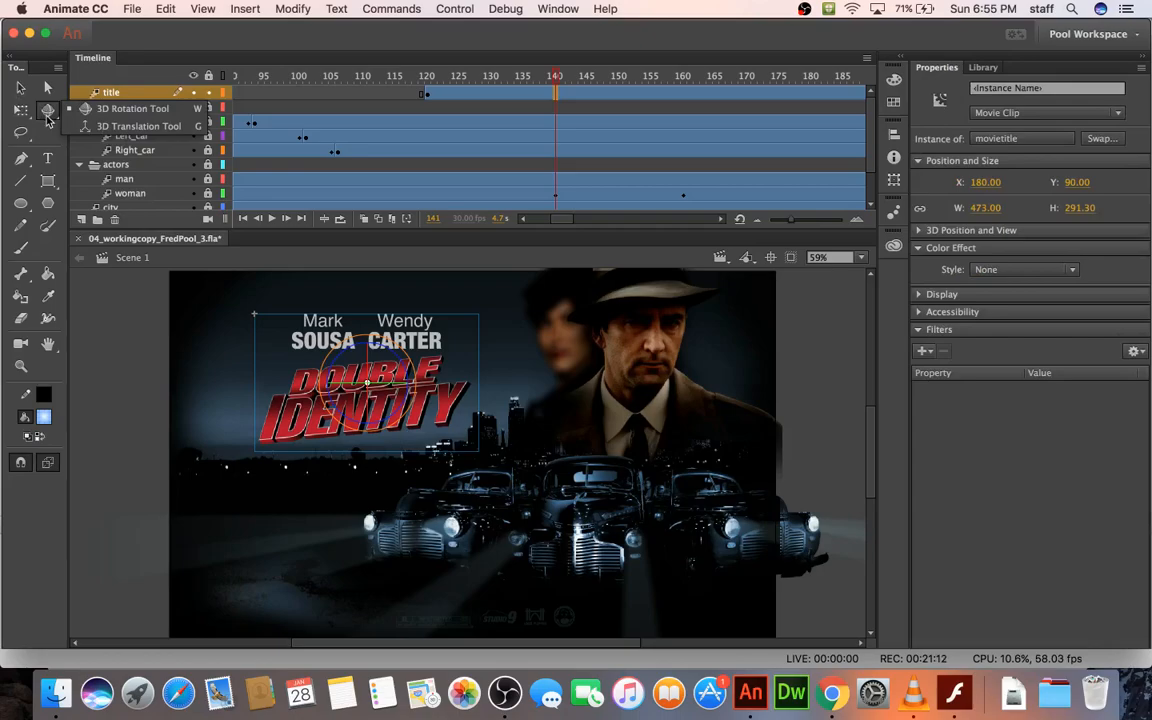
left_click(48, 117)
left_click(48, 113)
left_click(49, 116)
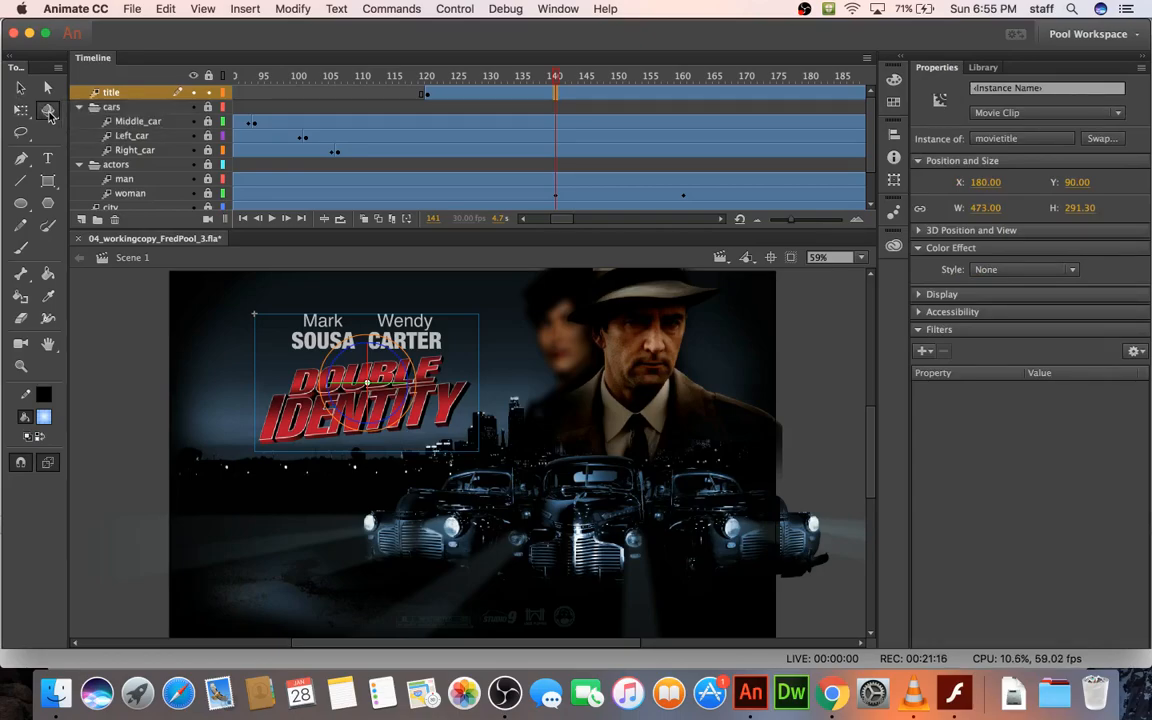
left_click(50, 116)
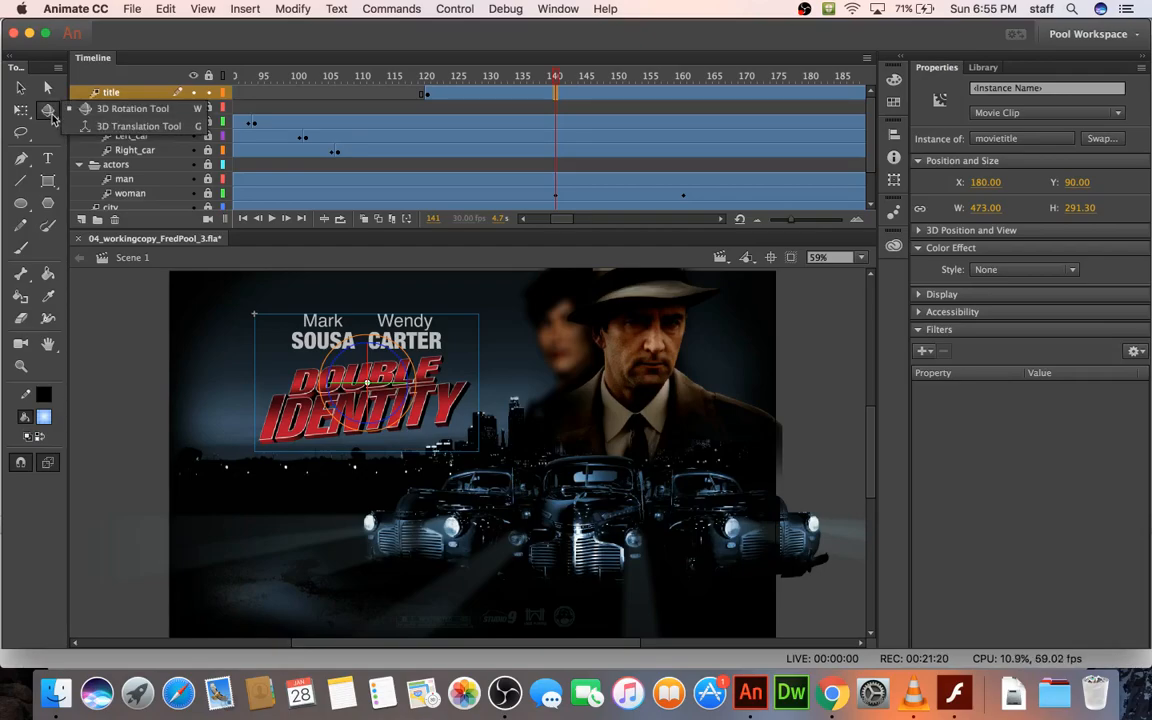
left_click(53, 118)
left_click(100, 267)
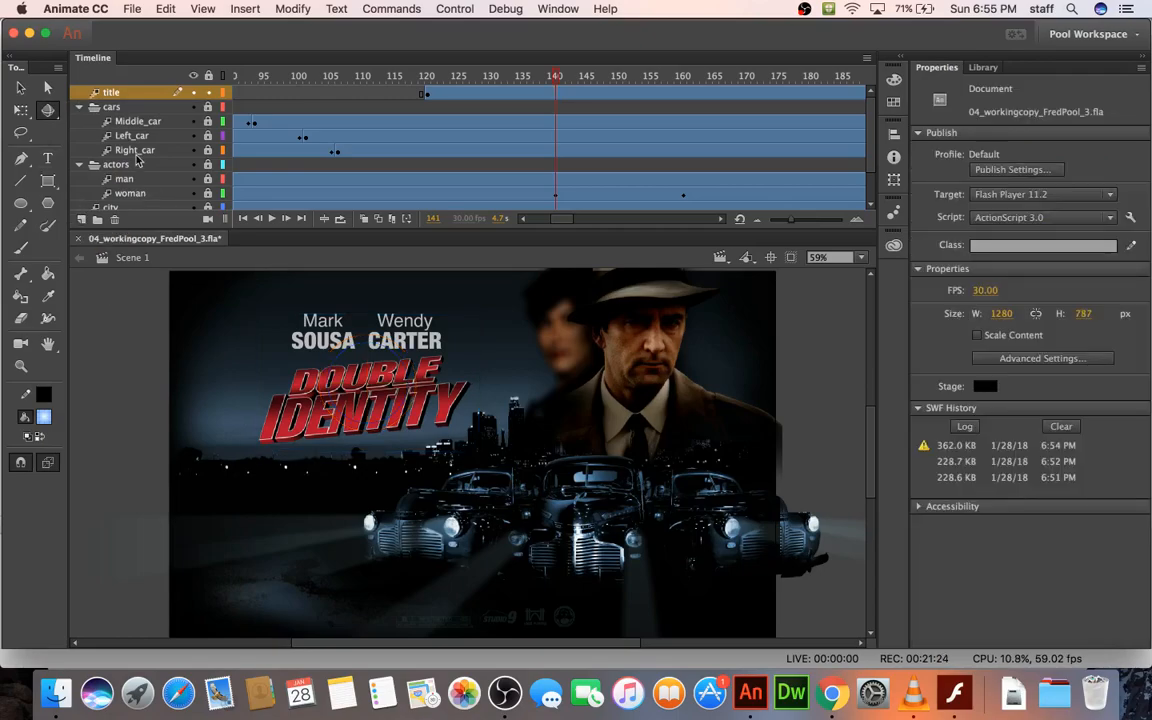
left_click(53, 120)
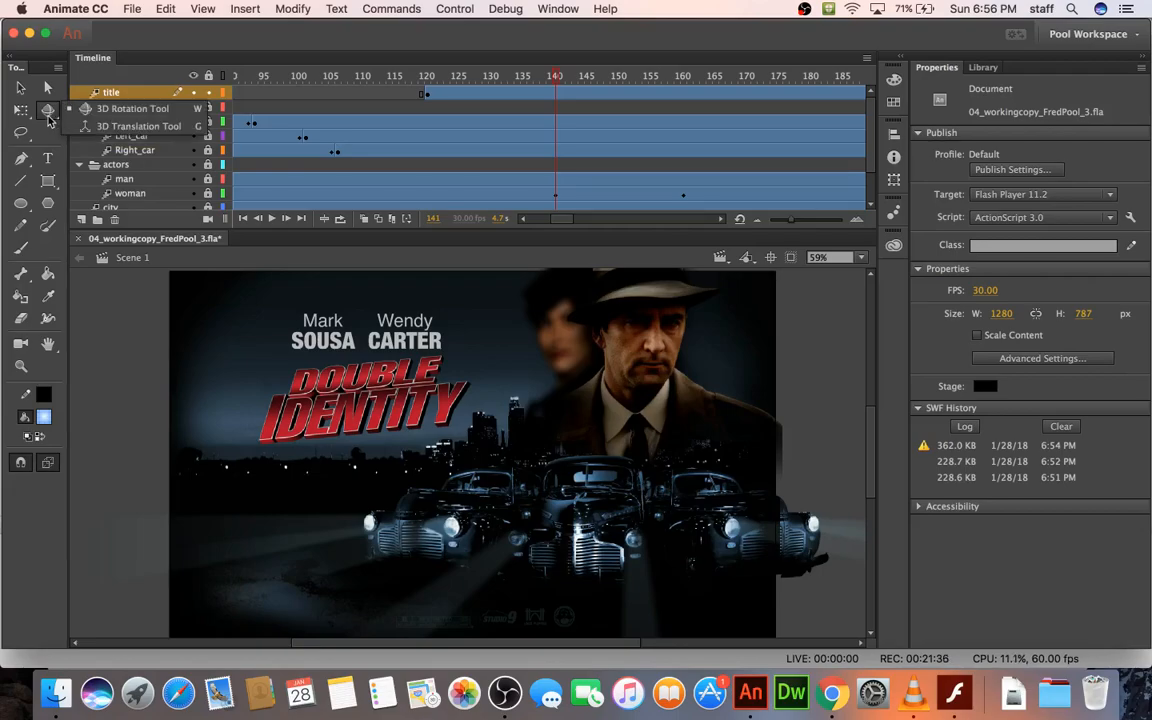
left_click(311, 345)
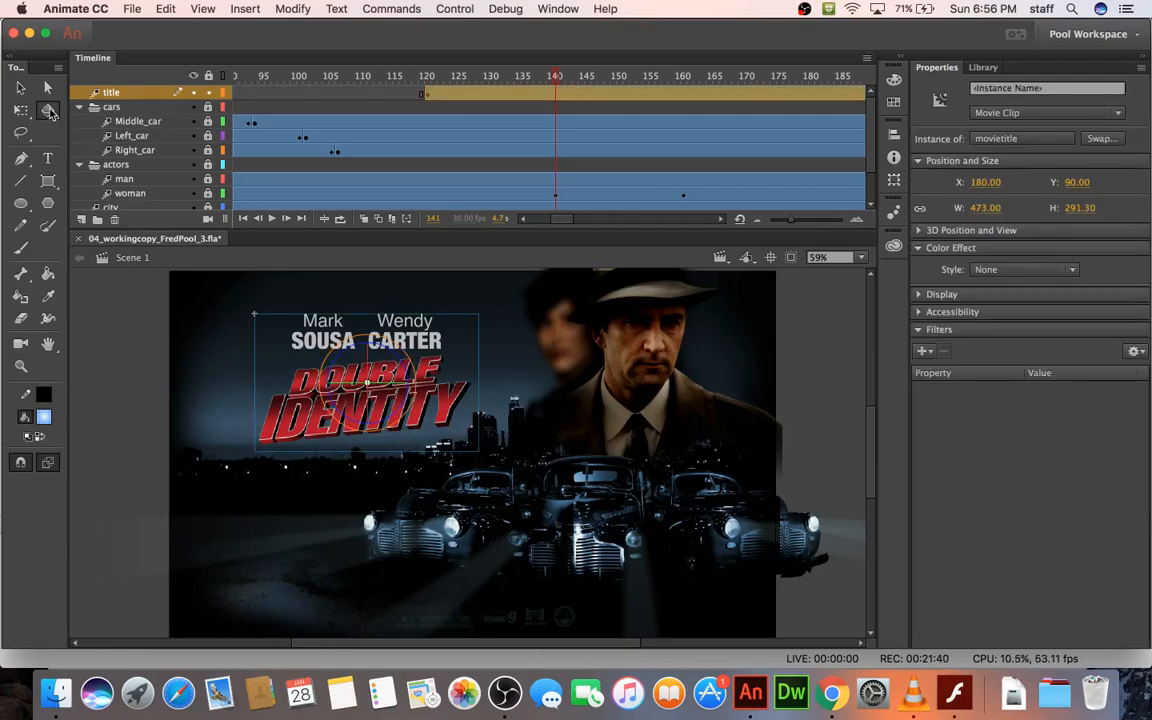
left_click(50, 113)
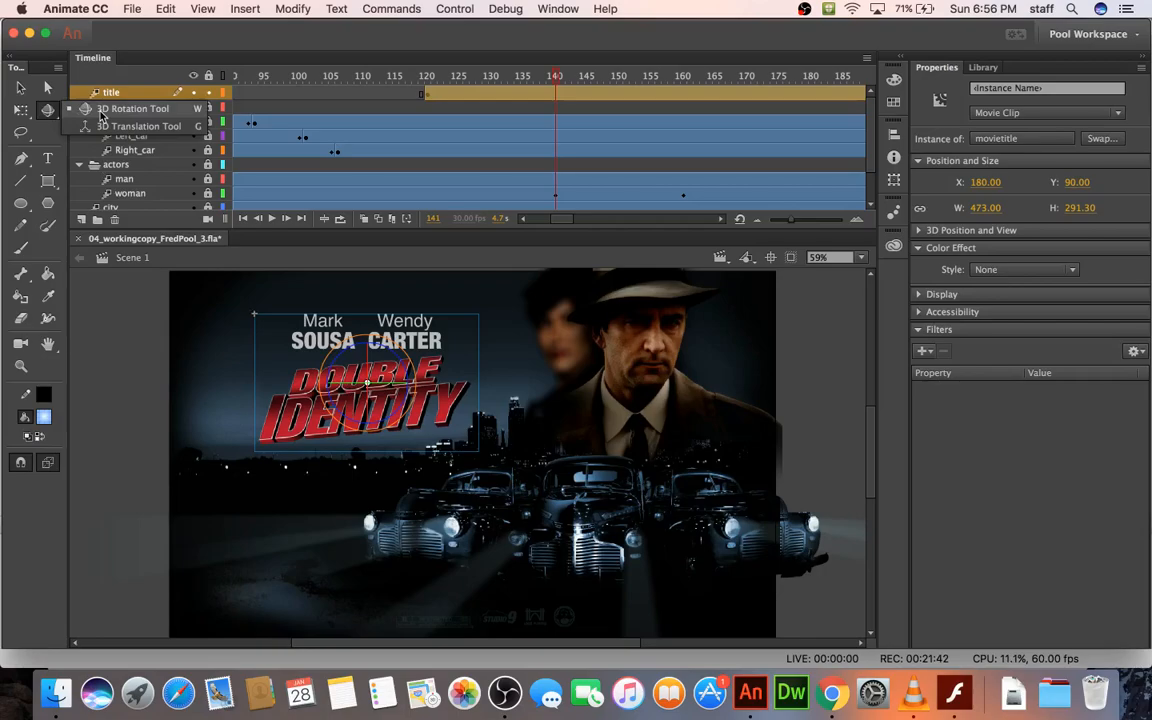
left_click(101, 110)
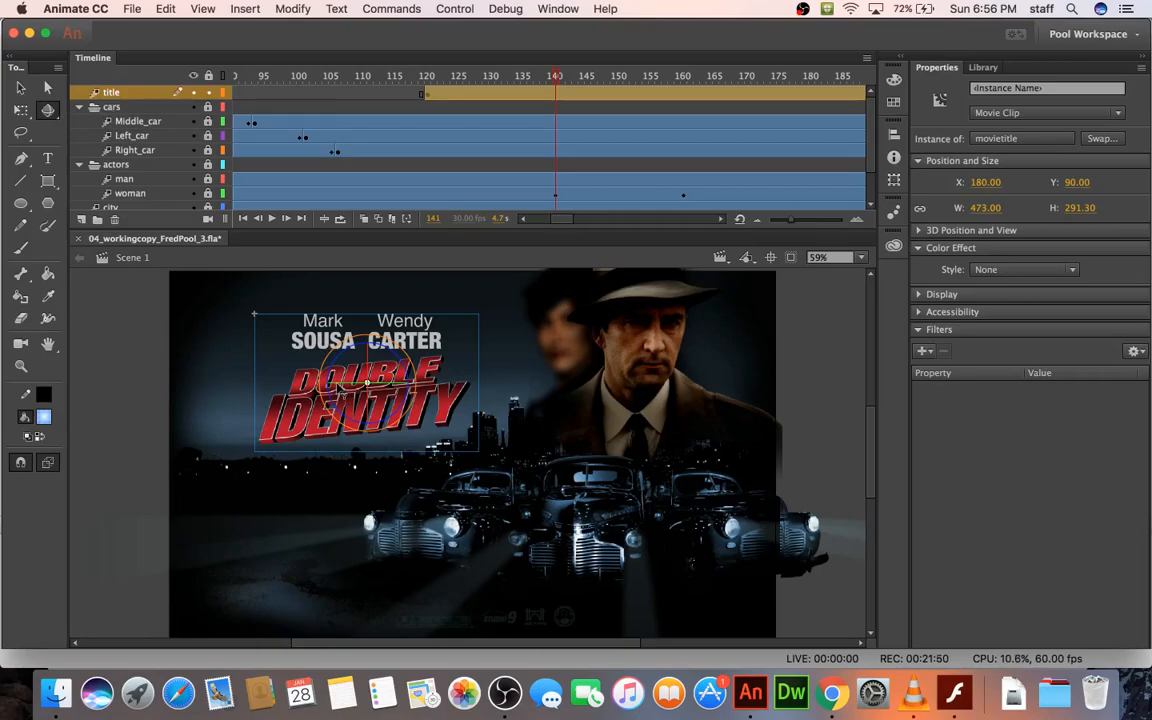
left_click_drag(394, 389, 394, 455)
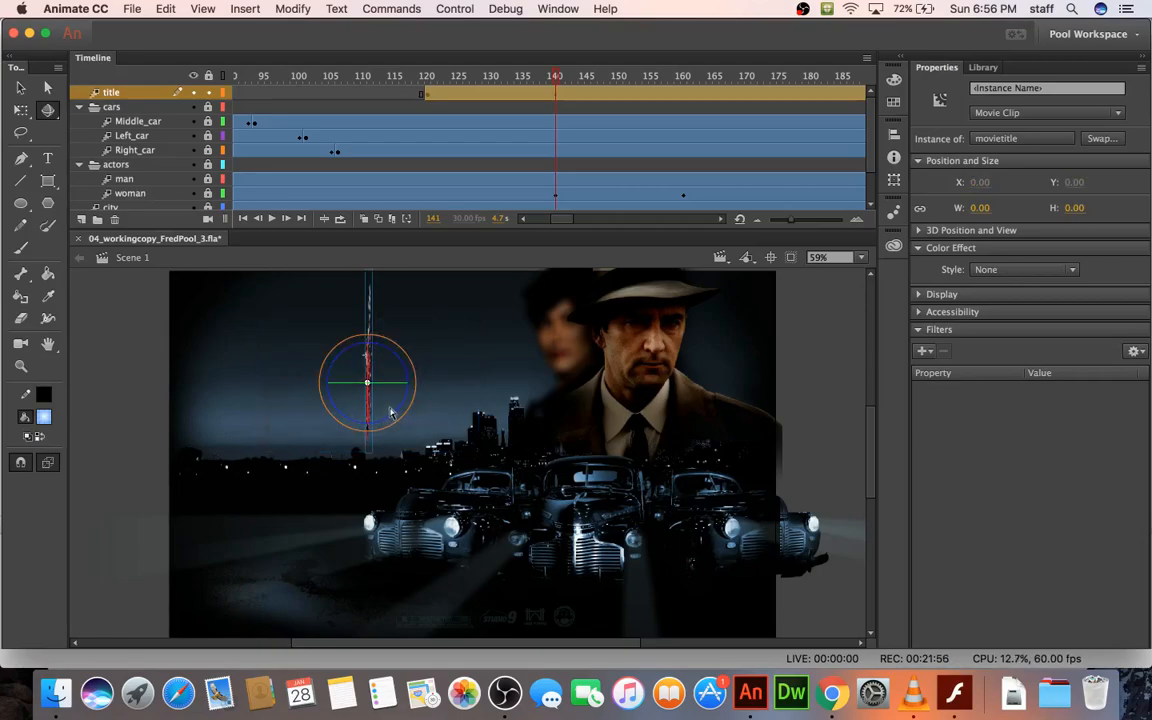
Step: Test the movie, close the preview and undo the edge-on rotation at frame 141
key("super+Return")
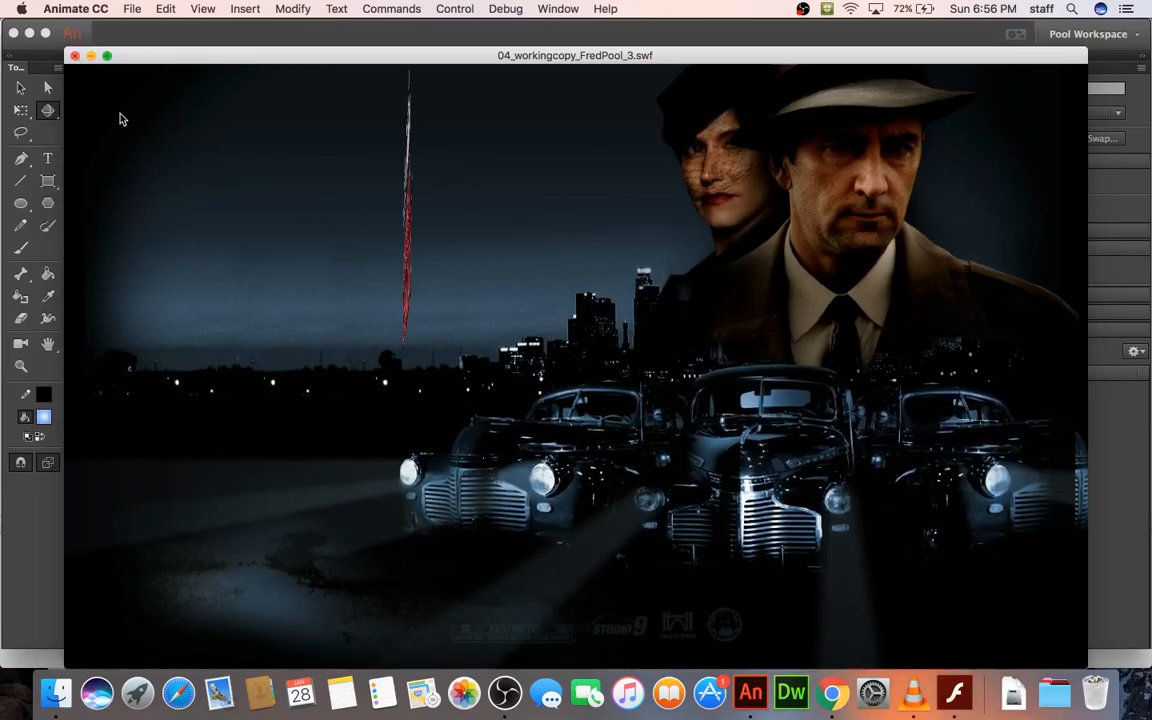
key("super+w")
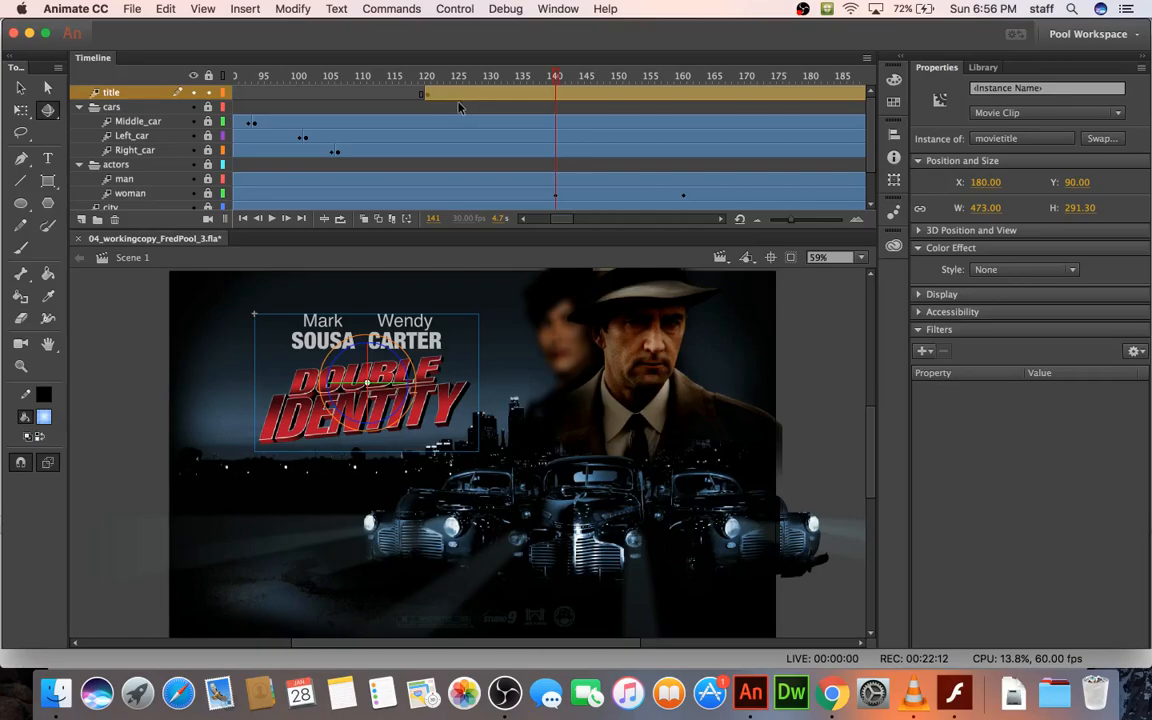
left_click(429, 107)
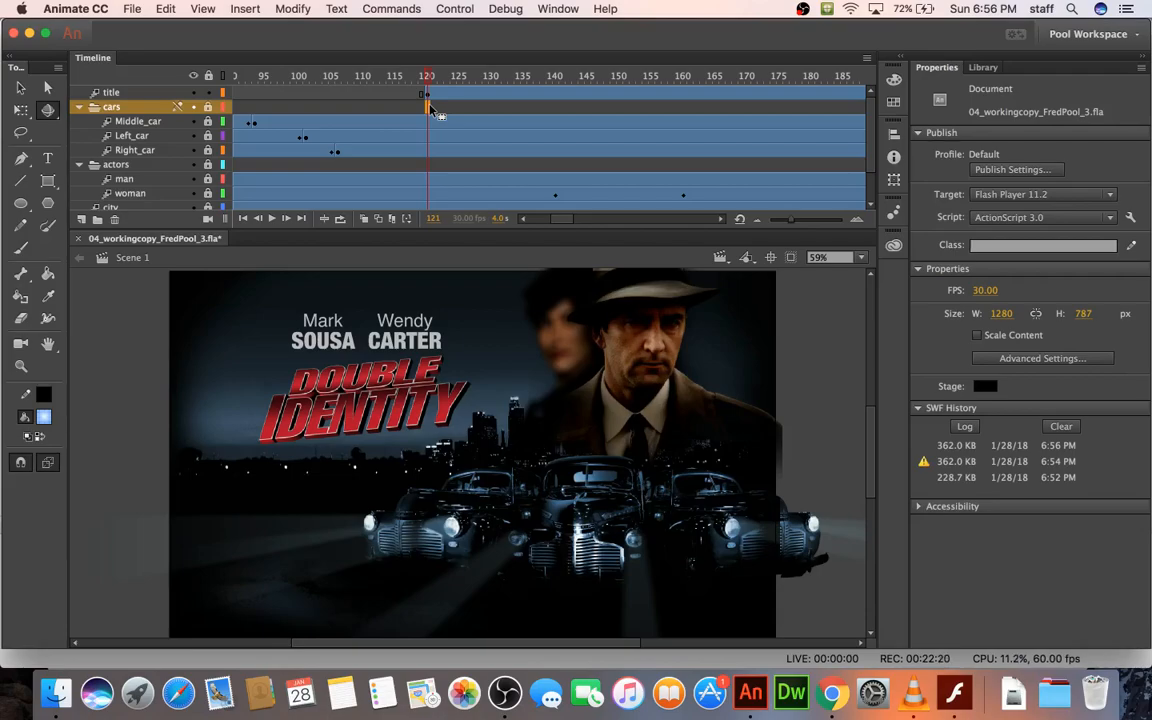
Step: Rotate the movie title in 3D at frame 141 so it stays readable at a receding angle, and preview the movie
left_click(555, 95)
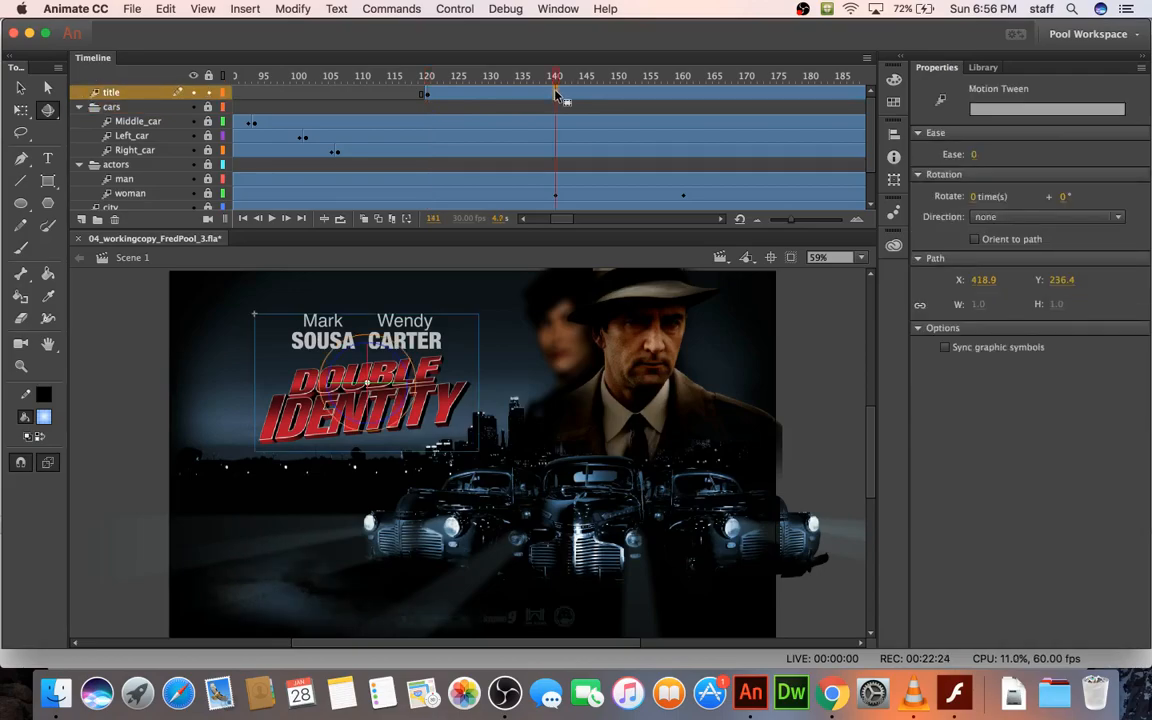
left_click_drag(298, 350, 335, 455)
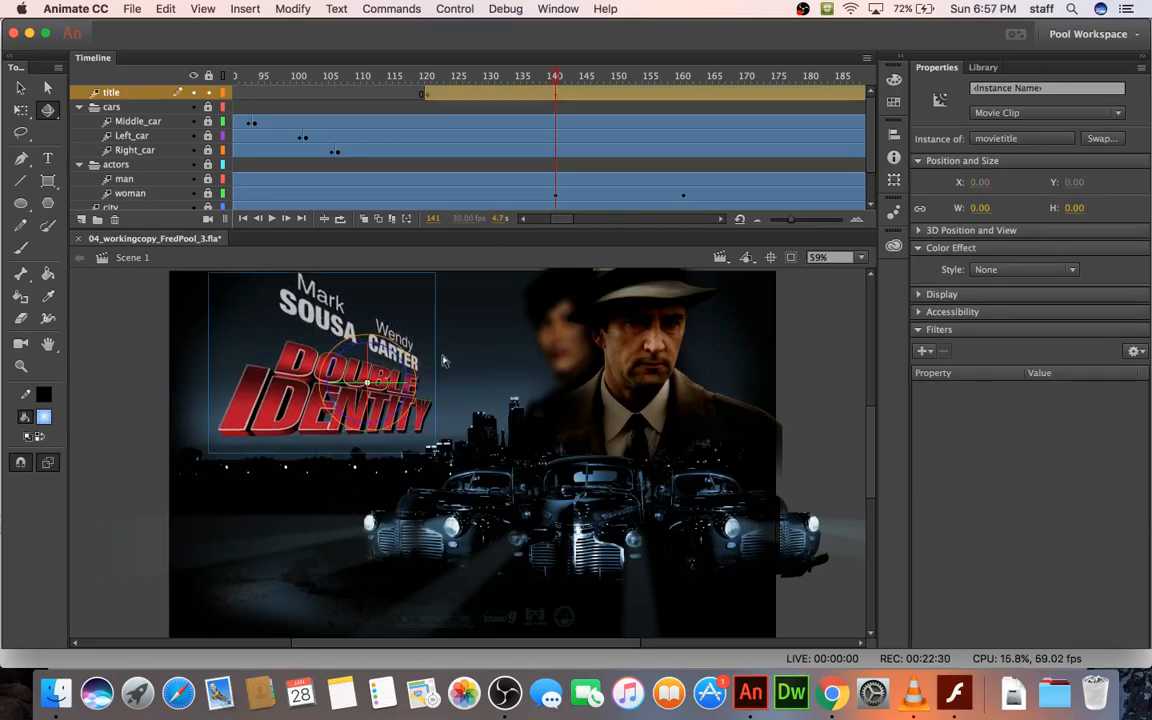
key("super+Return")
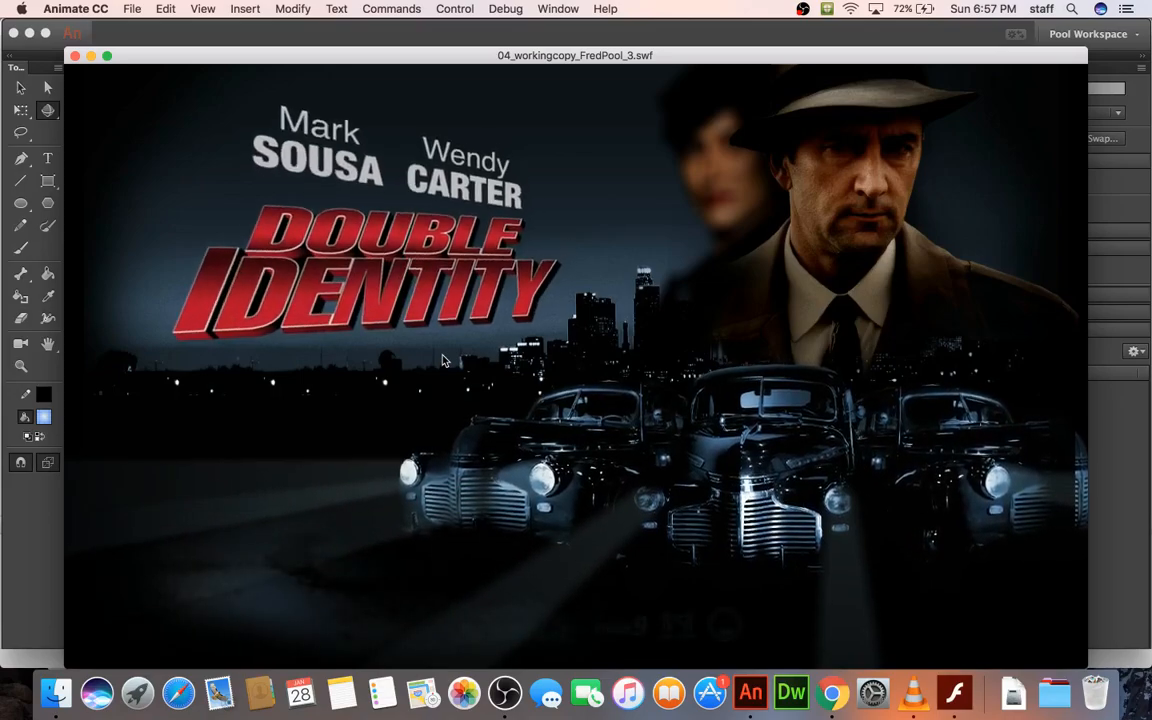
left_click(75, 57)
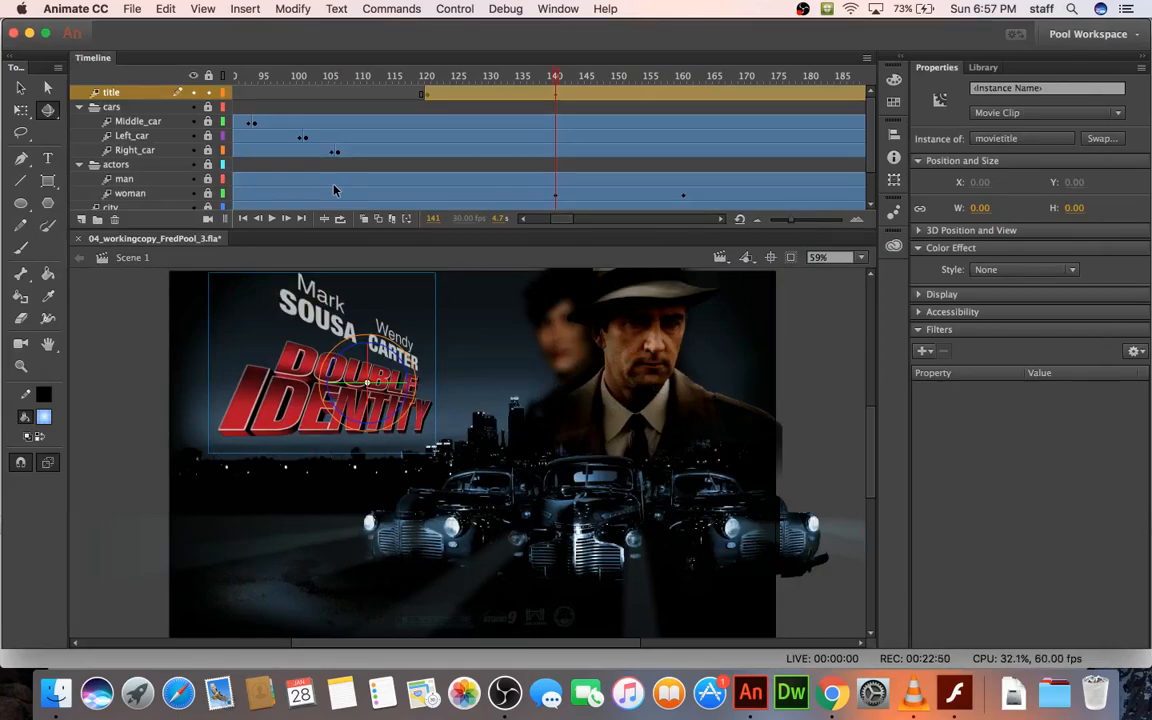
Step: At frame 121 of the title layer, rotate the movie title about its vertical axis in 3D until it is nearly edge-on
left_click(428, 92)
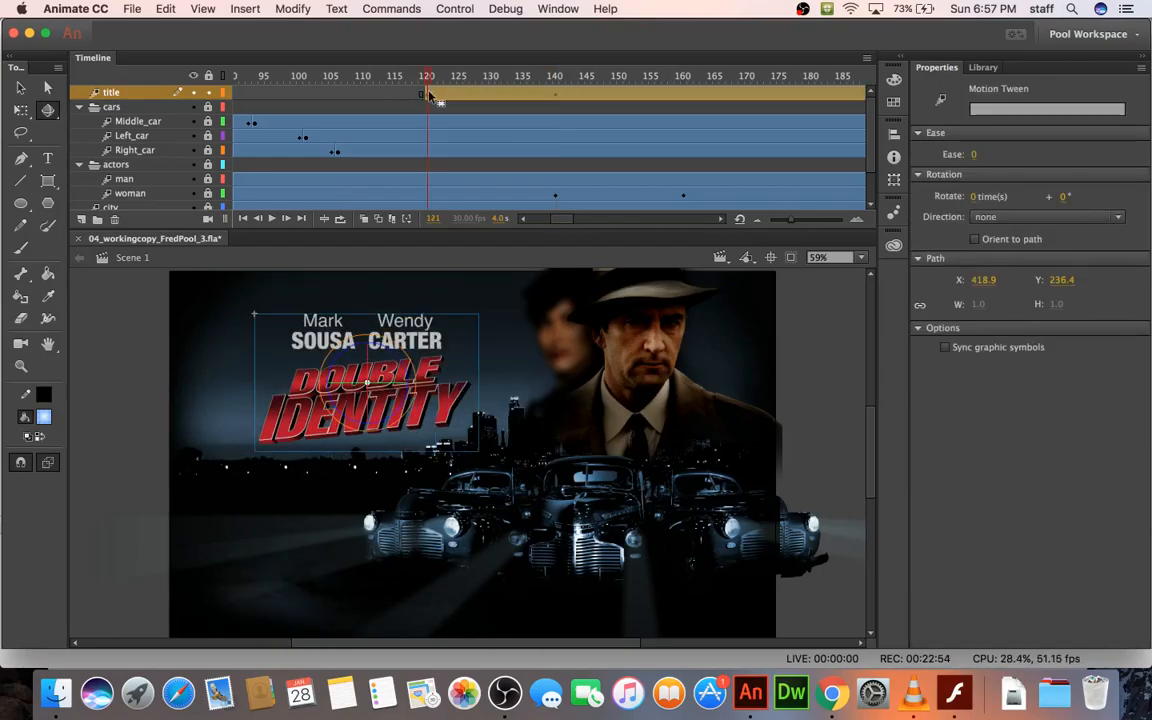
left_click(428, 101)
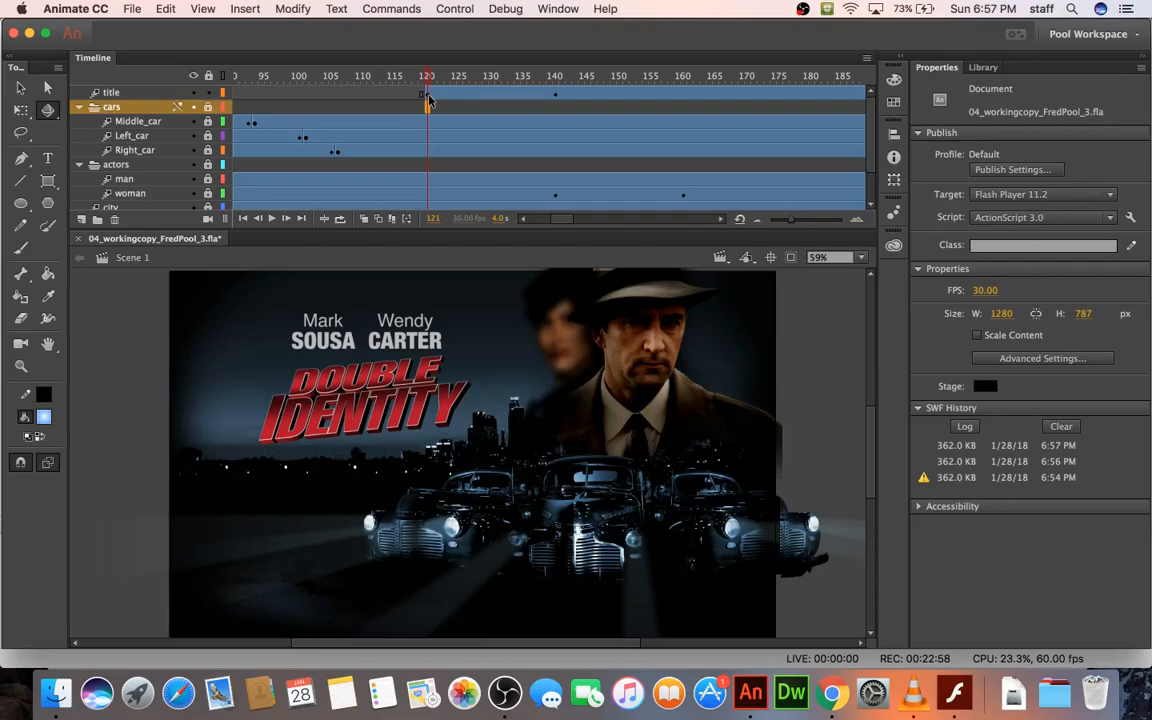
left_click(428, 92)
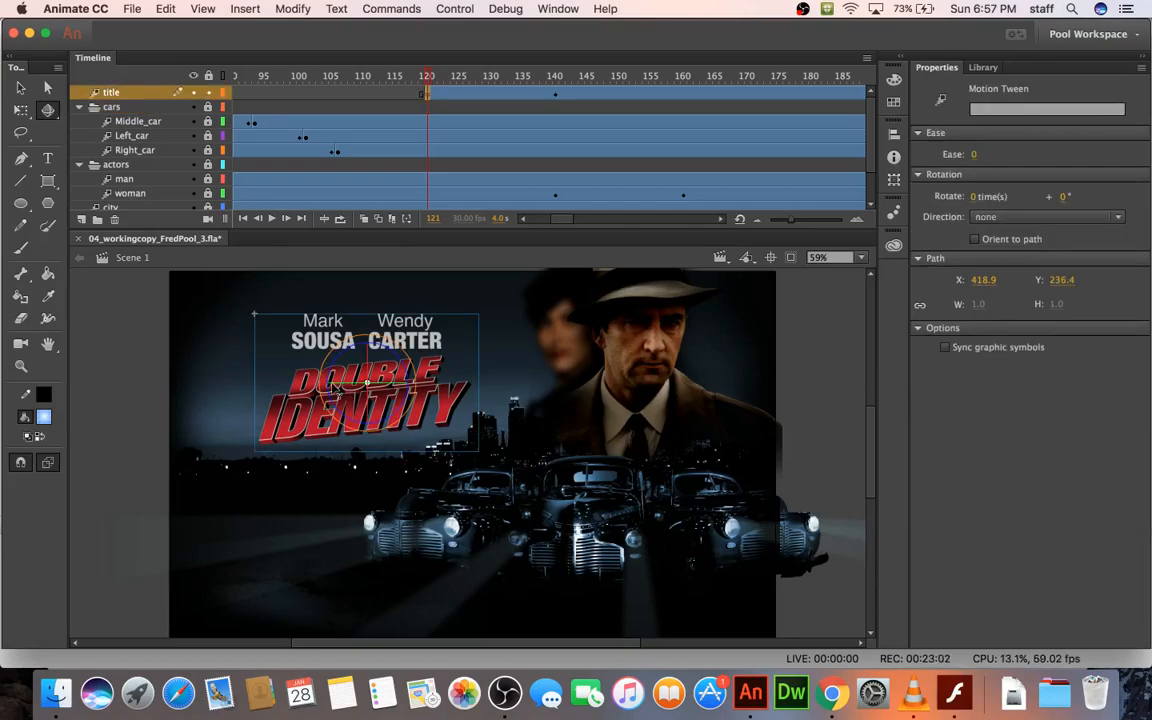
left_click(304, 352)
left_click_drag(336, 390, 388, 549)
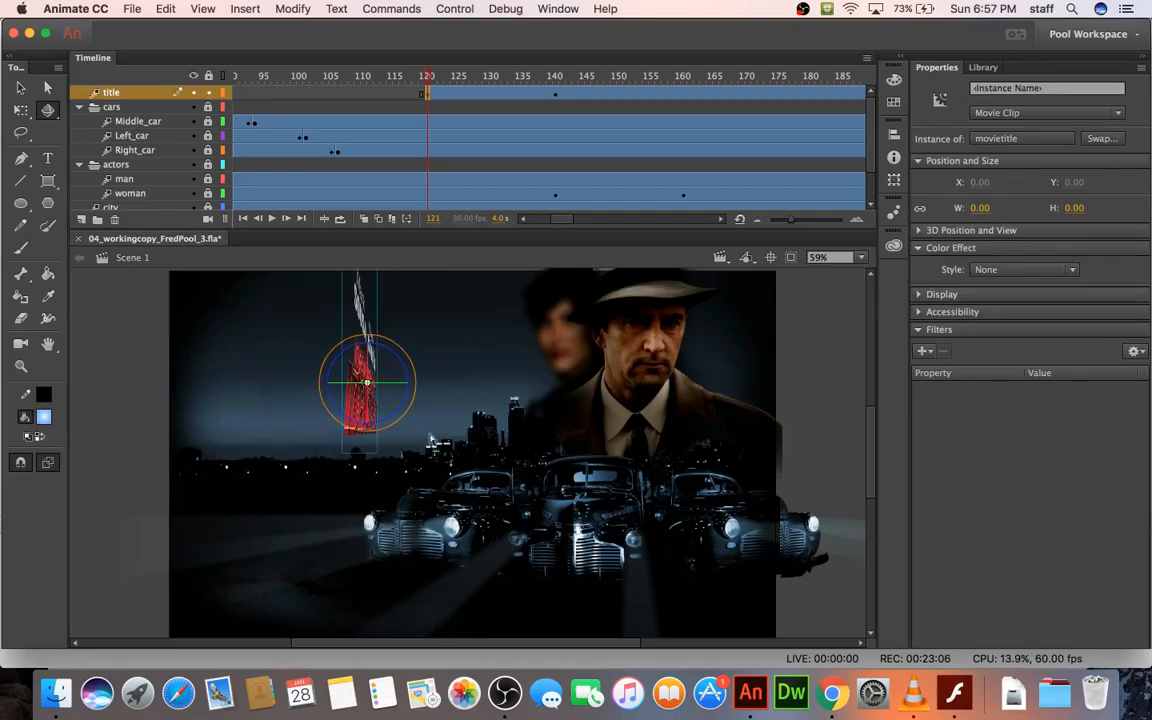
Step: Check the title's pose at frame 141, test the movie and close the preview
left_click(557, 96)
left_click(557, 95)
key("super+Return")
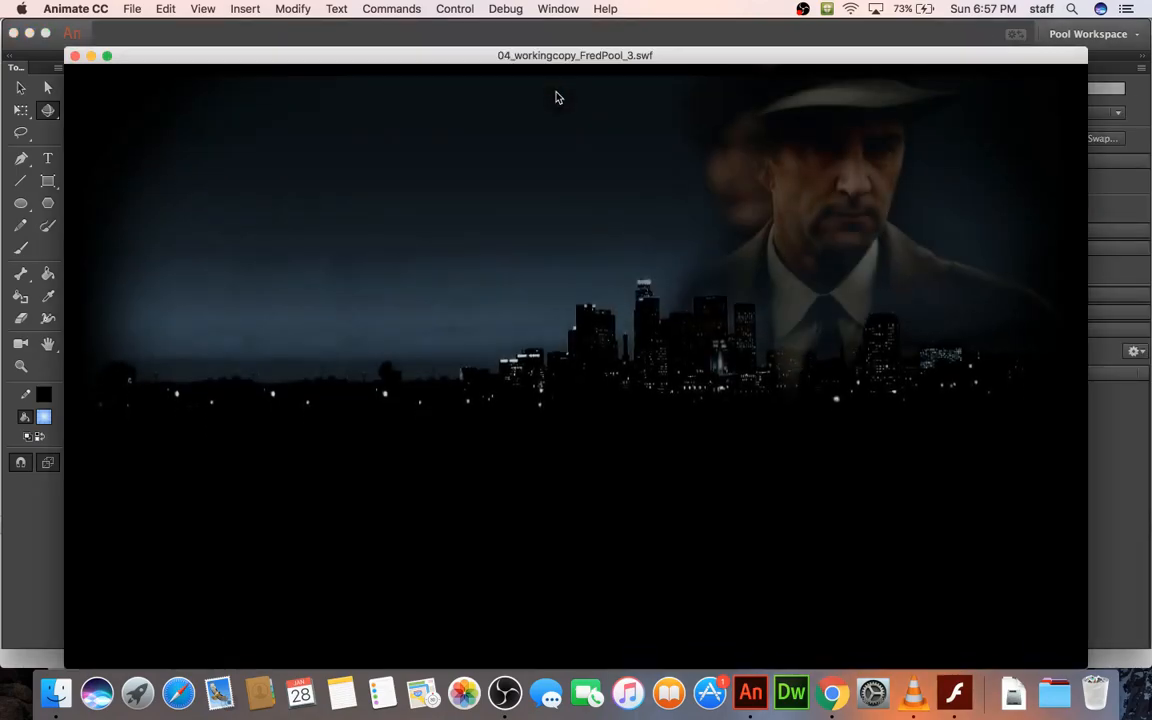
left_click(75, 57)
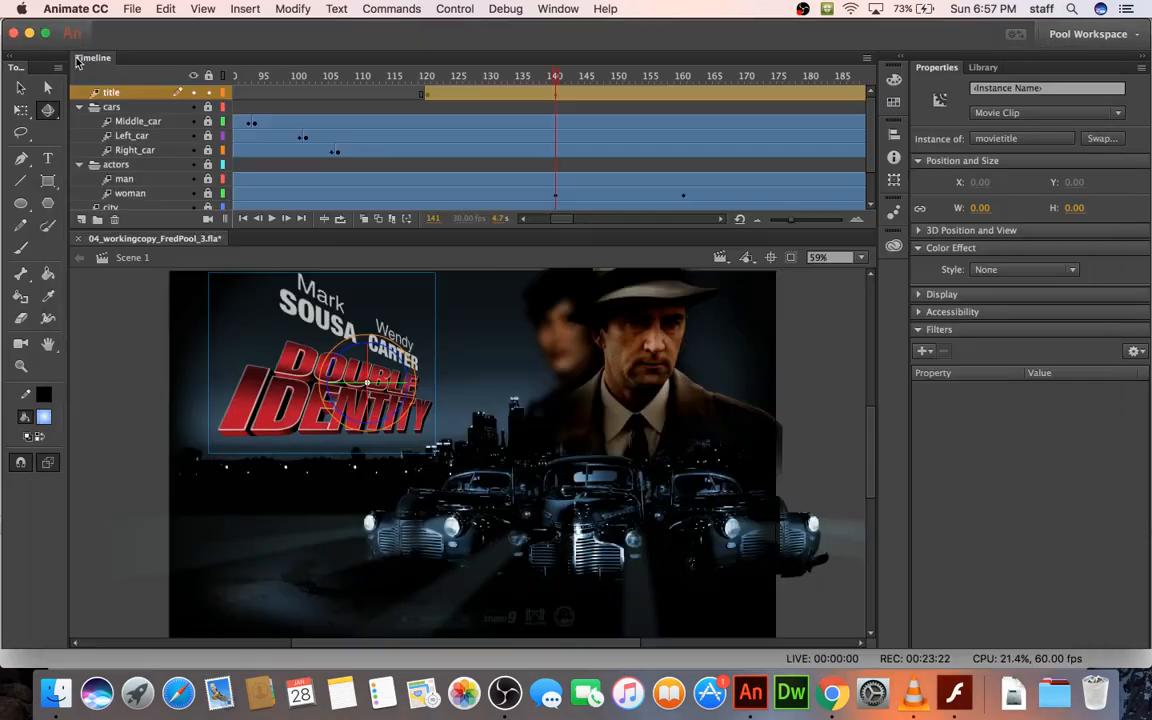
Step: Return to frame 121, turn the movie title slightly past edge-on in 3D and preview the animation
left_click(427, 85)
mouse_move(335, 390)
left_mouse_down()
mouse_move(305, 358)
mouse_move(345, 425)
mouse_move(336, 397)
left_mouse_up()
mouse_move(338, 400)
left_mouse_down()
mouse_move(310, 365)
mouse_move(338, 398)
left_mouse_up()
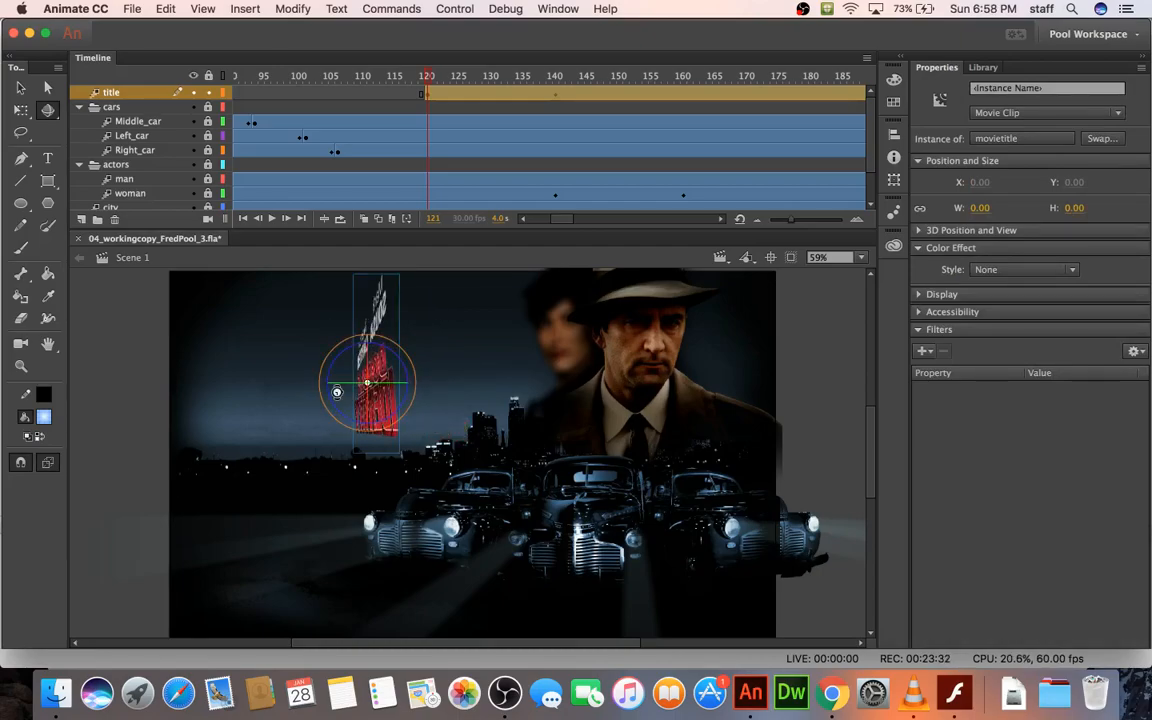
key("super+Return")
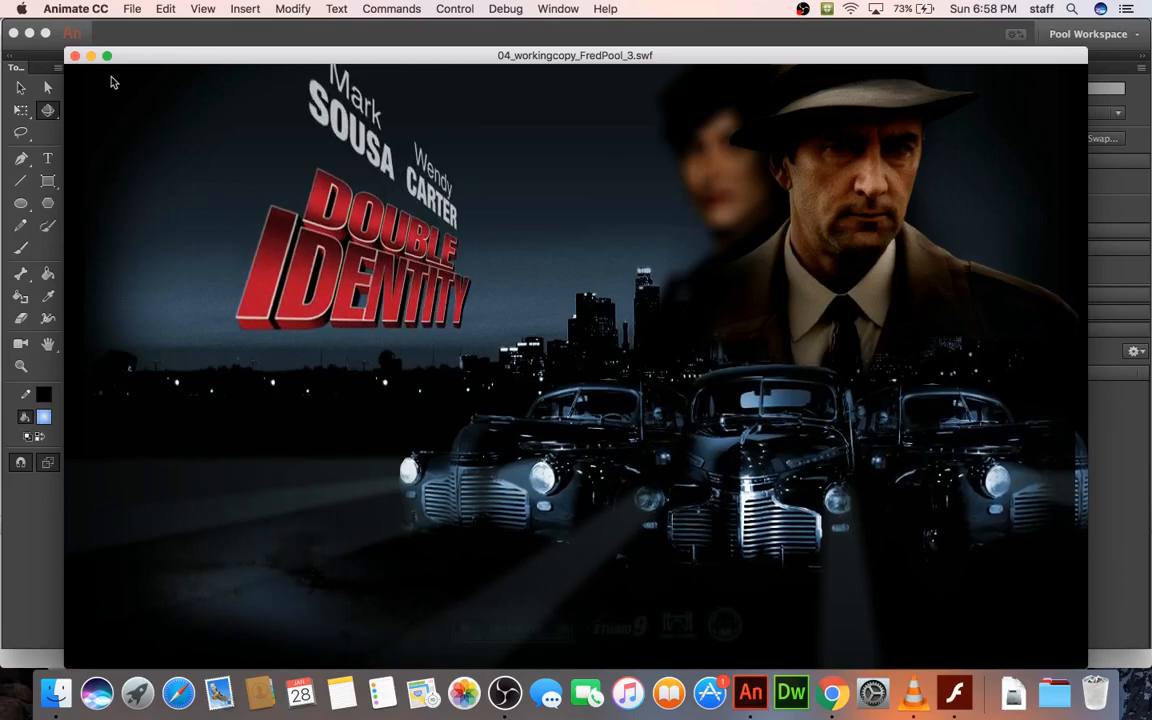
left_click(75, 56)
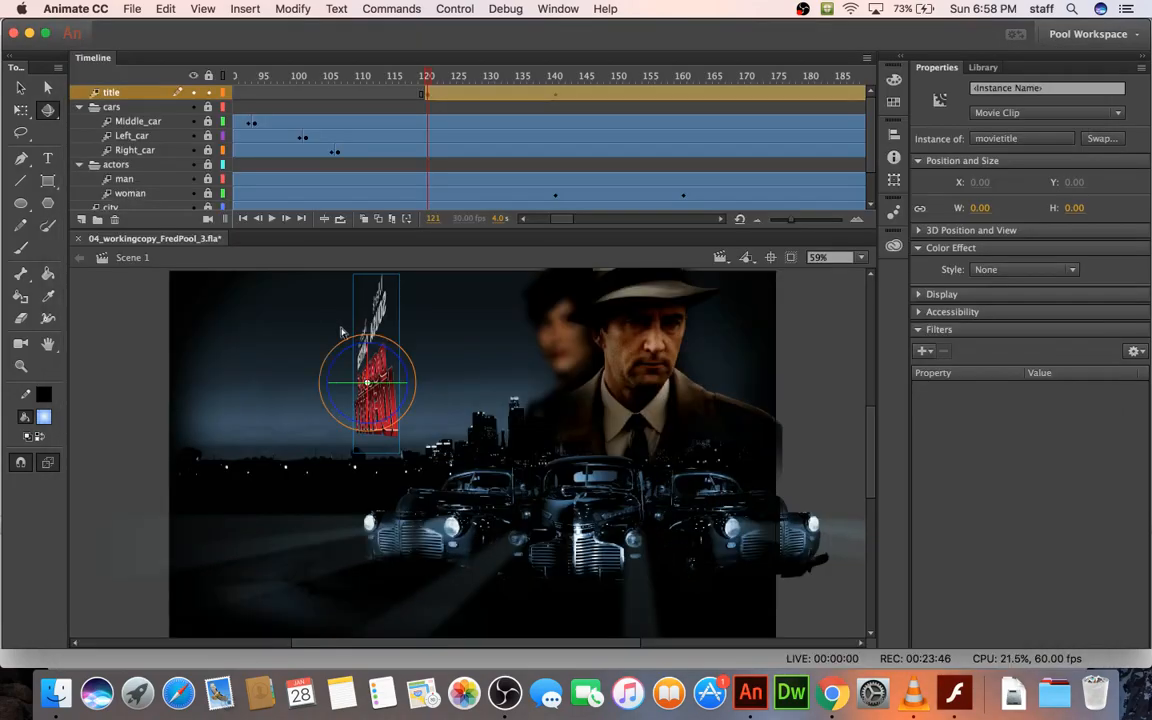
Step: Rotate the title further in 3D at frame 121, finishing with it almost exactly edge-on, and preview the movie
left_click_drag(337, 390, 395, 572)
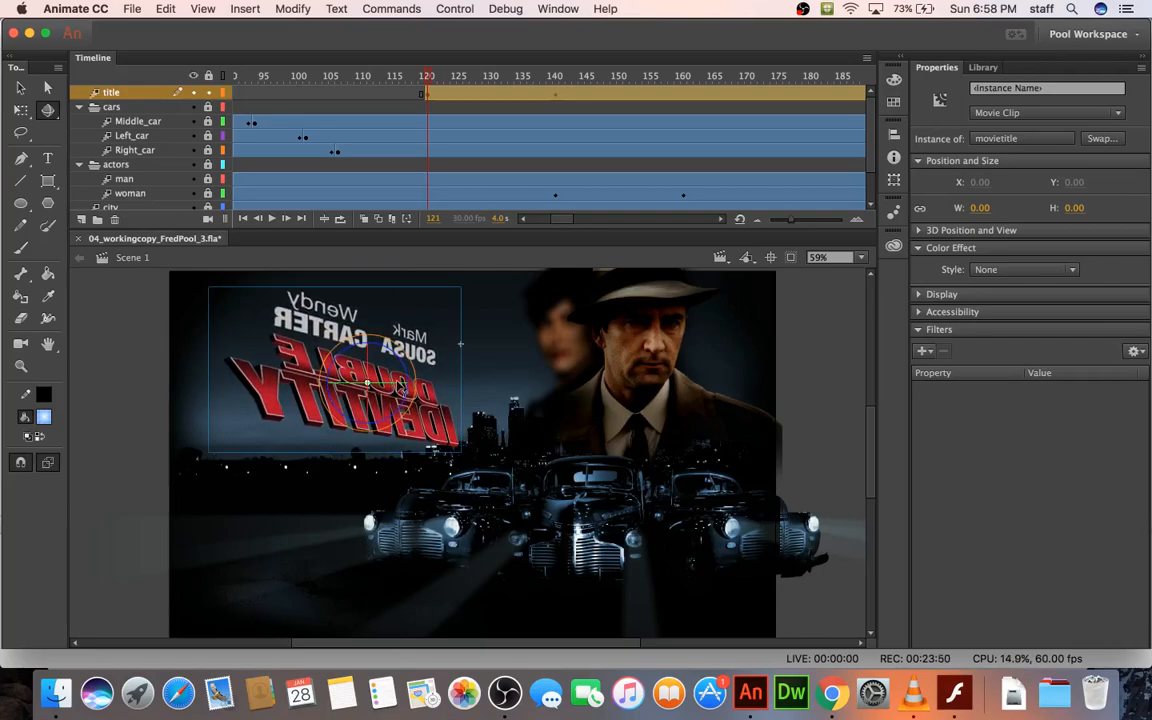
left_click_drag(362, 350, 393, 316)
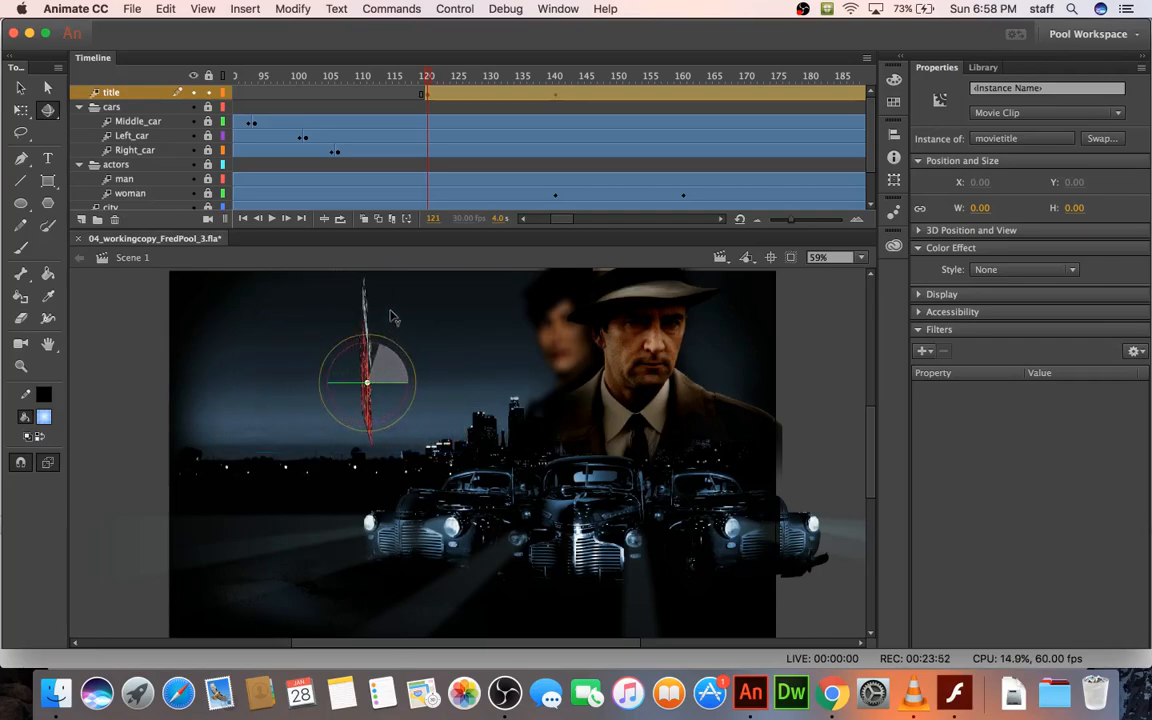
key("super+Return")
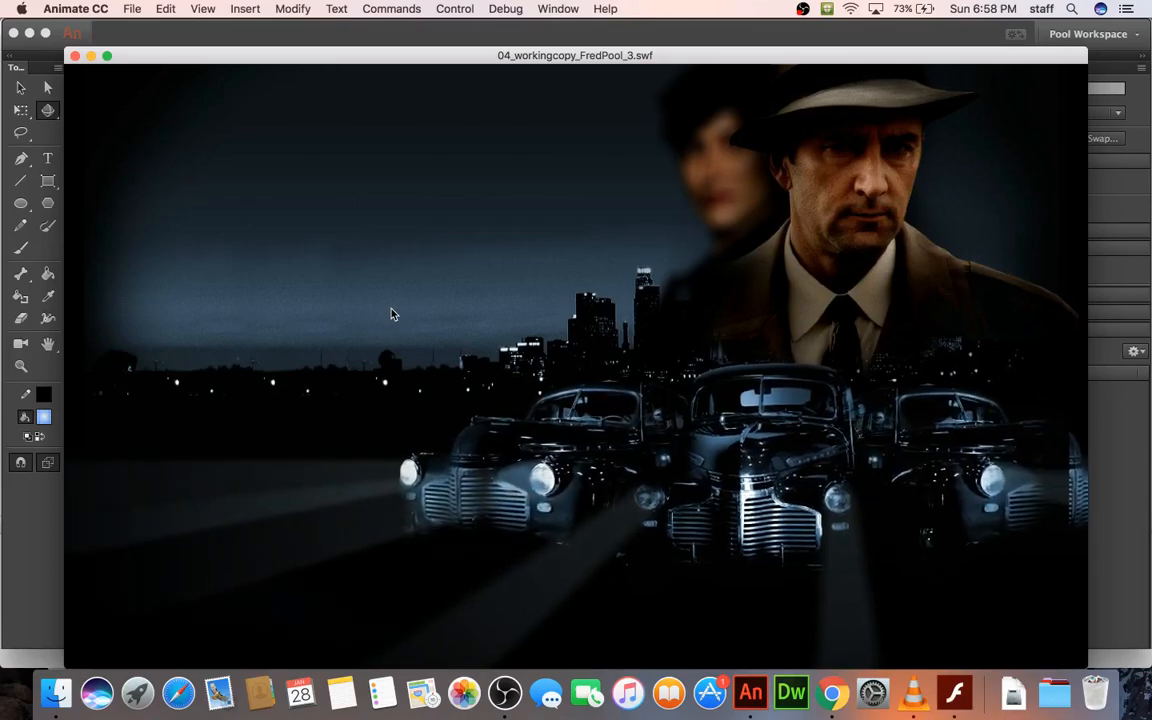
left_click(75, 56)
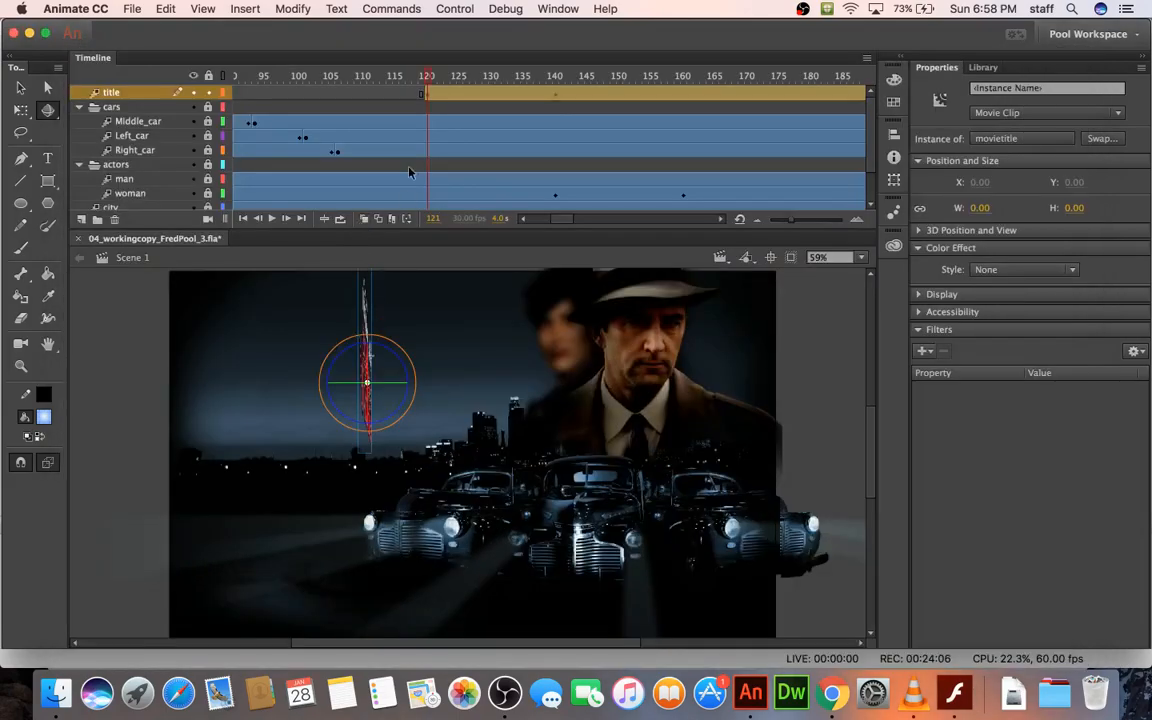
Step: Save the document, view the 04Start folder in Finder and return to Animate
key("super+s")
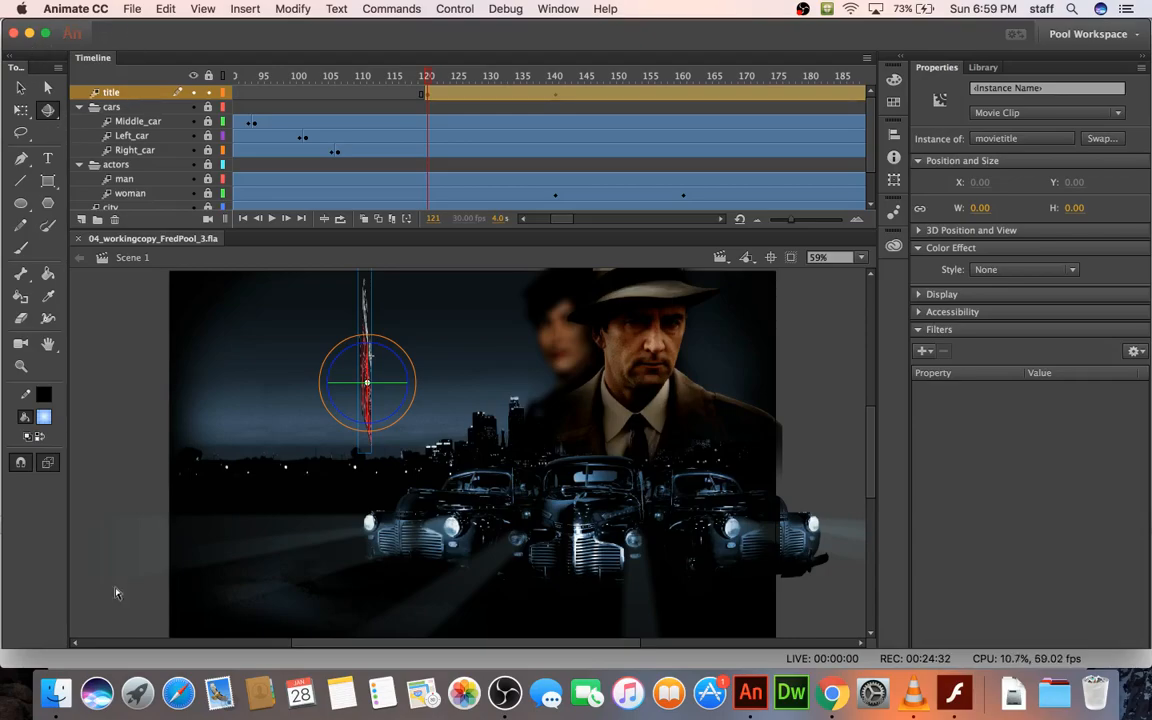
left_click(57, 693)
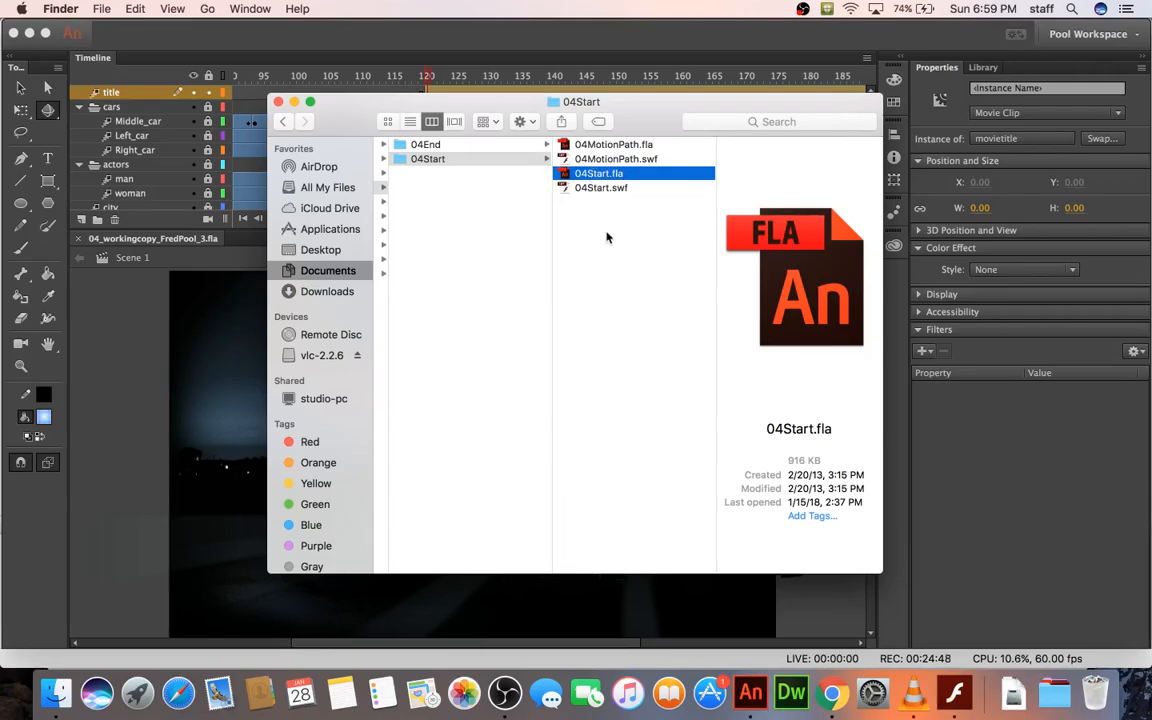
left_click(151, 364)
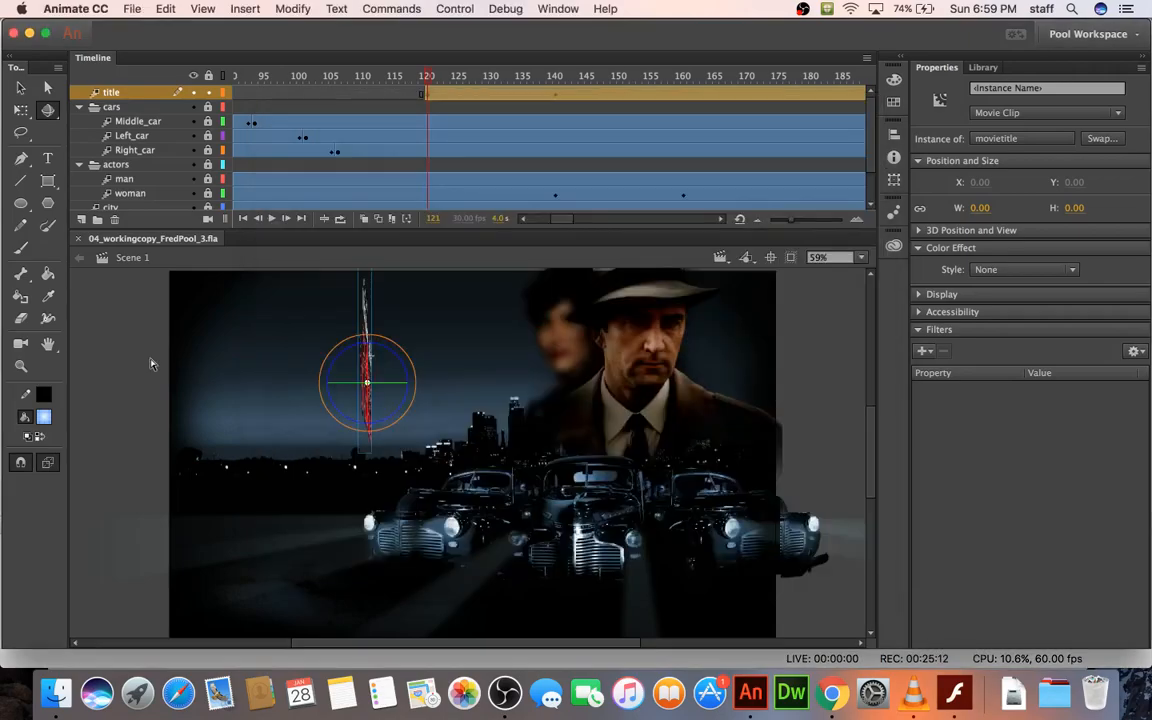